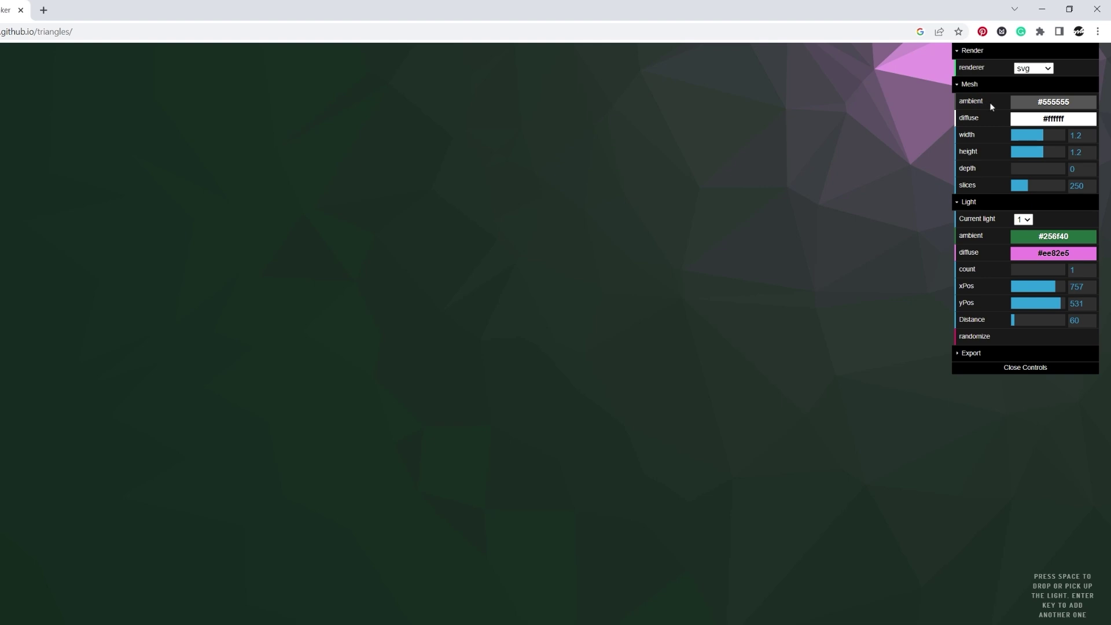
# - Set the mesh's ambient colour to #000000 and its diffuse colour to white (#ffffff)
pyautogui.click(1018, 104)
pyautogui.moveTo(1012, 149); pyautogui.dragTo(1009, 169)
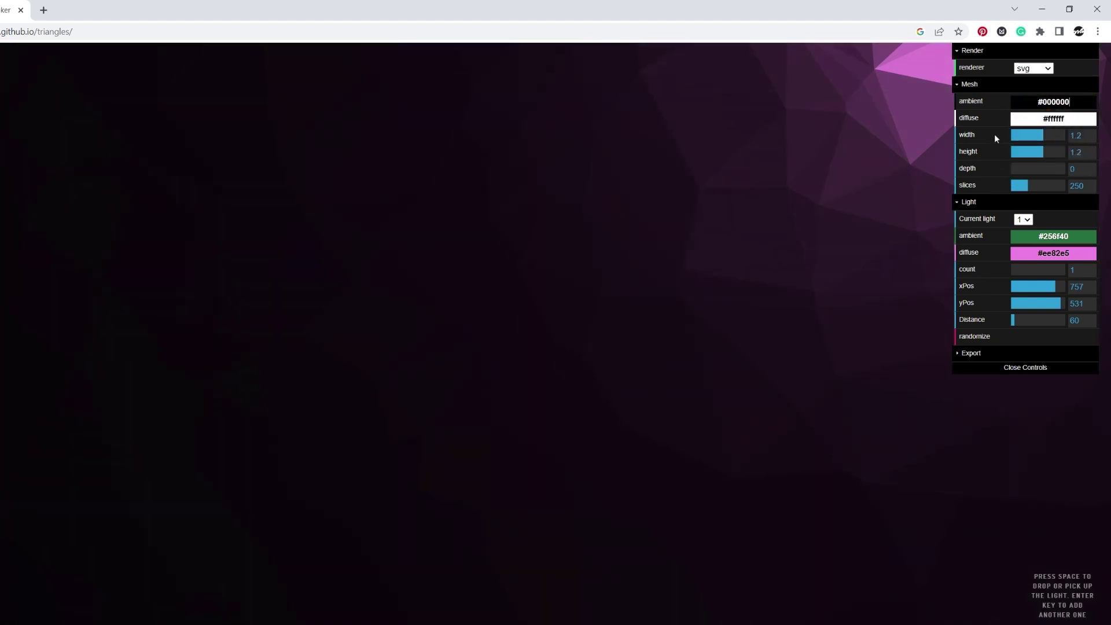
pyautogui.click(1013, 119)
pyautogui.click(1012, 127)
pyautogui.click(1011, 125)
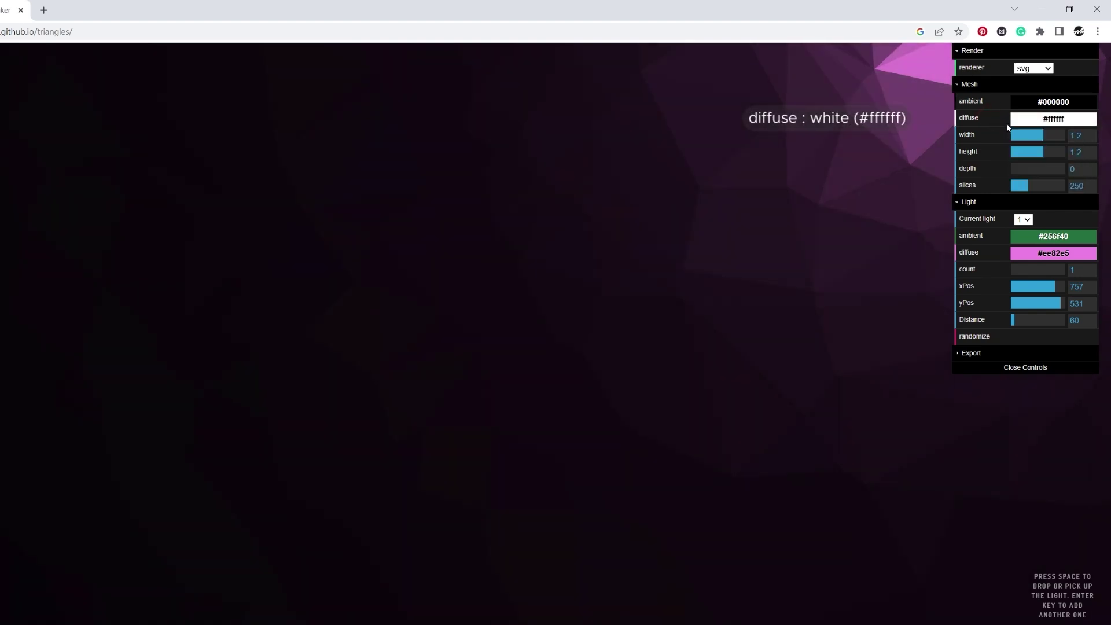
# - Set the mesh's width and height to 1 and its depth to 0
pyautogui.click(1037, 136)
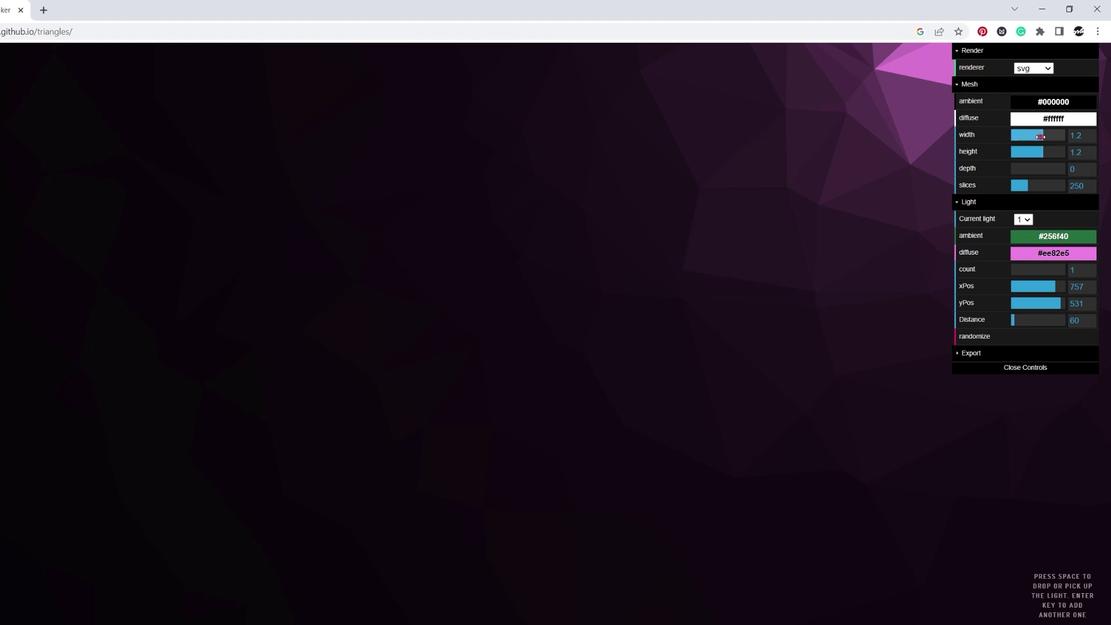
pyautogui.click(1036, 136)
pyautogui.click(1037, 151)
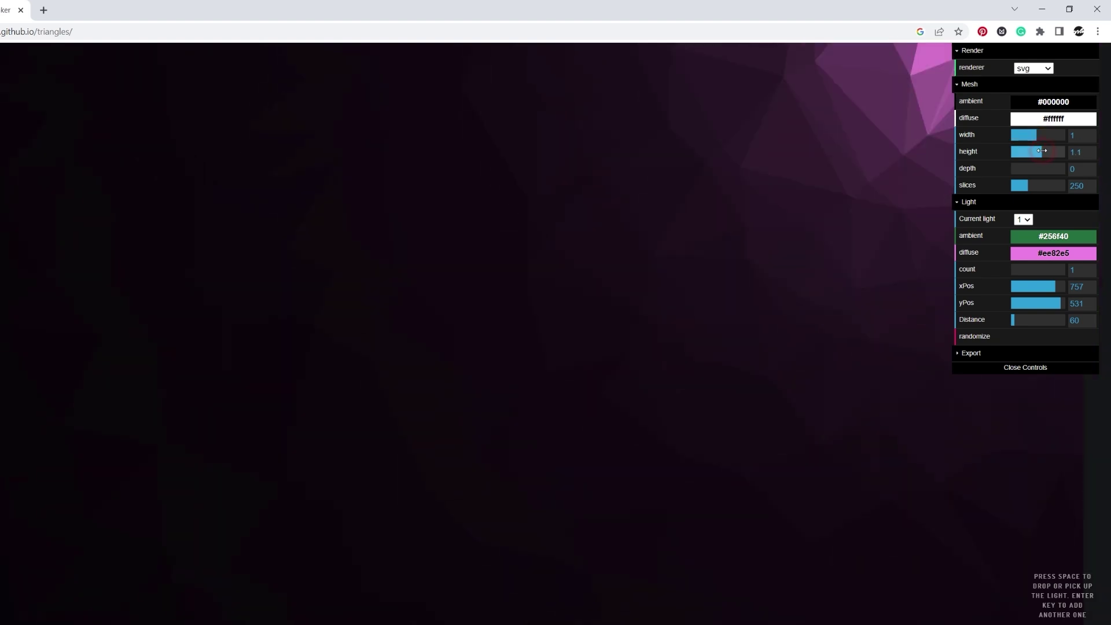
pyautogui.click(994, 171)
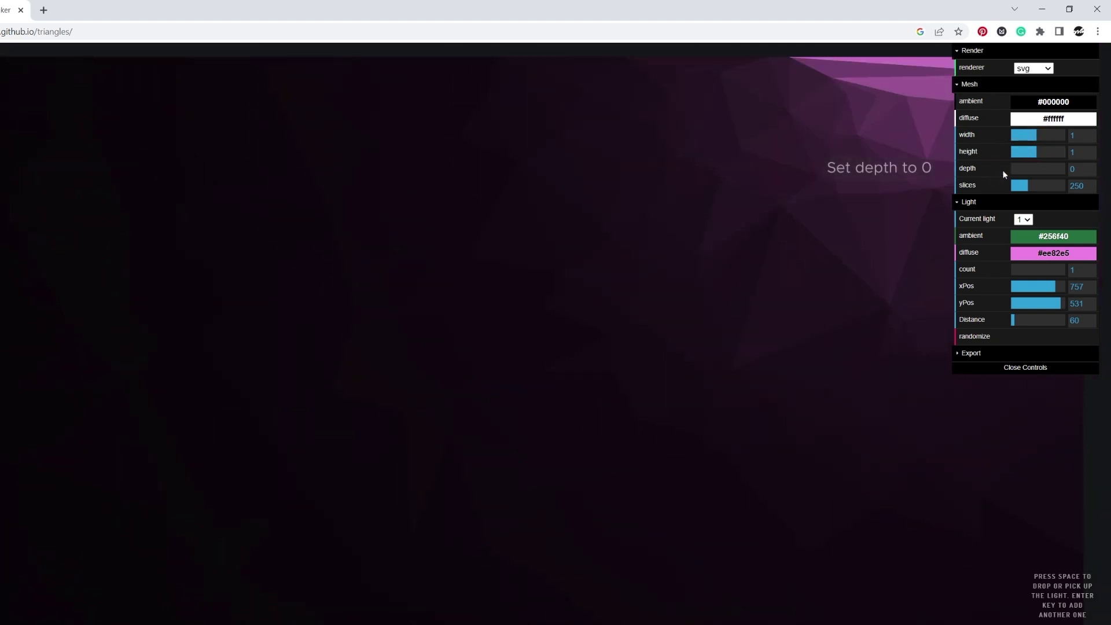
pyautogui.moveTo(1014, 169)
pyautogui.mouseDown()
pyautogui.moveTo(1037, 169)
pyautogui.moveTo(1005, 171)
pyautogui.mouseUp()
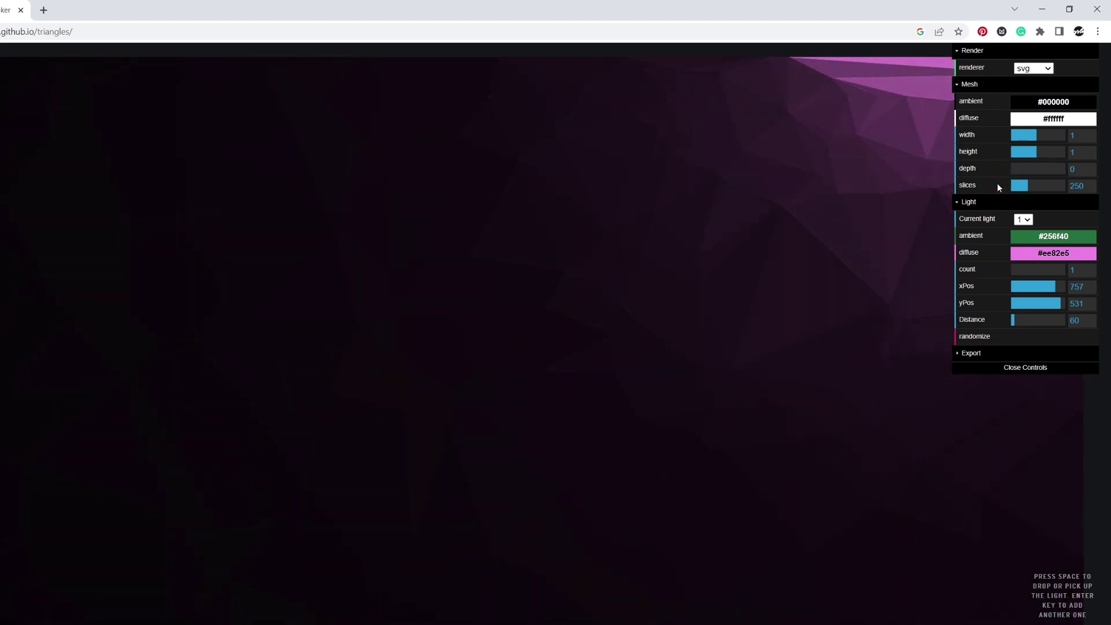
# - Set the mesh's slices to the maximum of 800 and collapse the Mesh and Render settings
pyautogui.click(1039, 186)
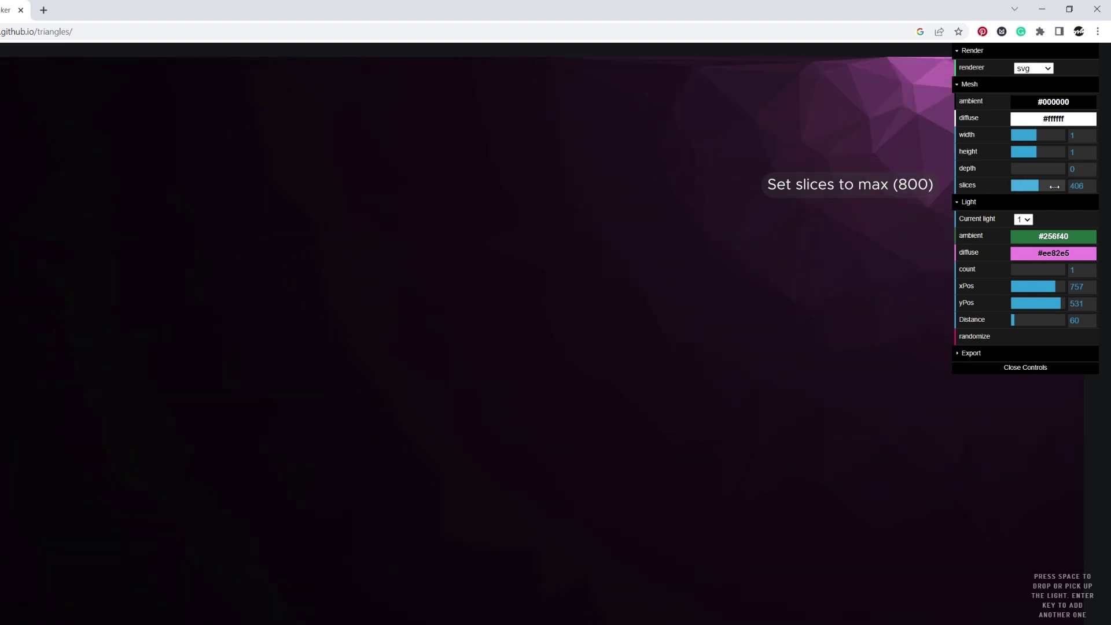
pyautogui.moveTo(1054, 186); pyautogui.dragTo(1068, 186)
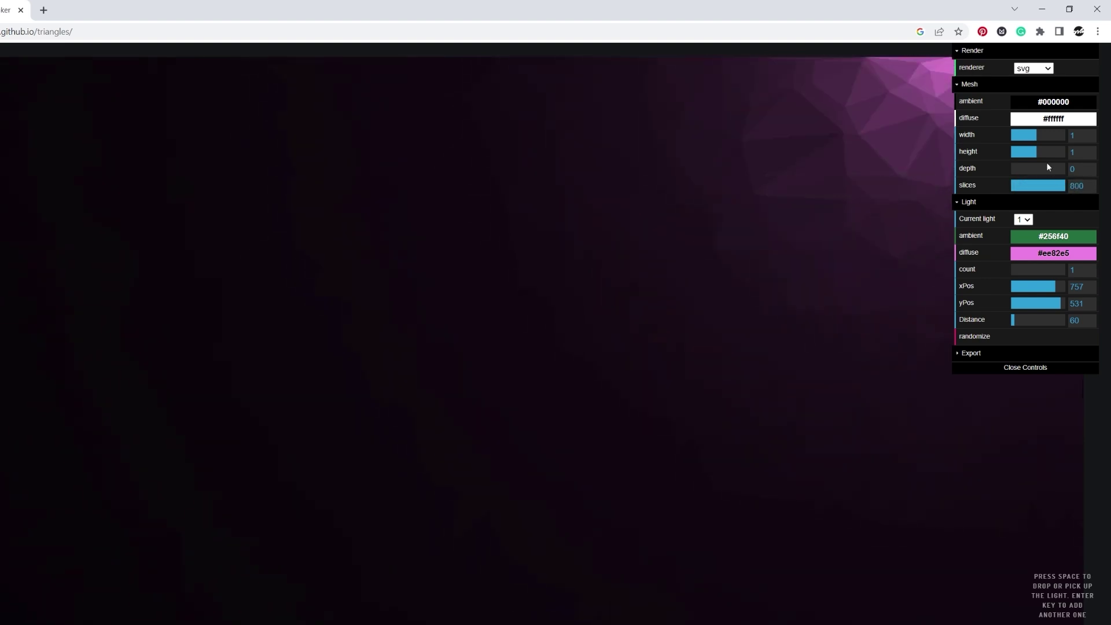
pyautogui.click(958, 85)
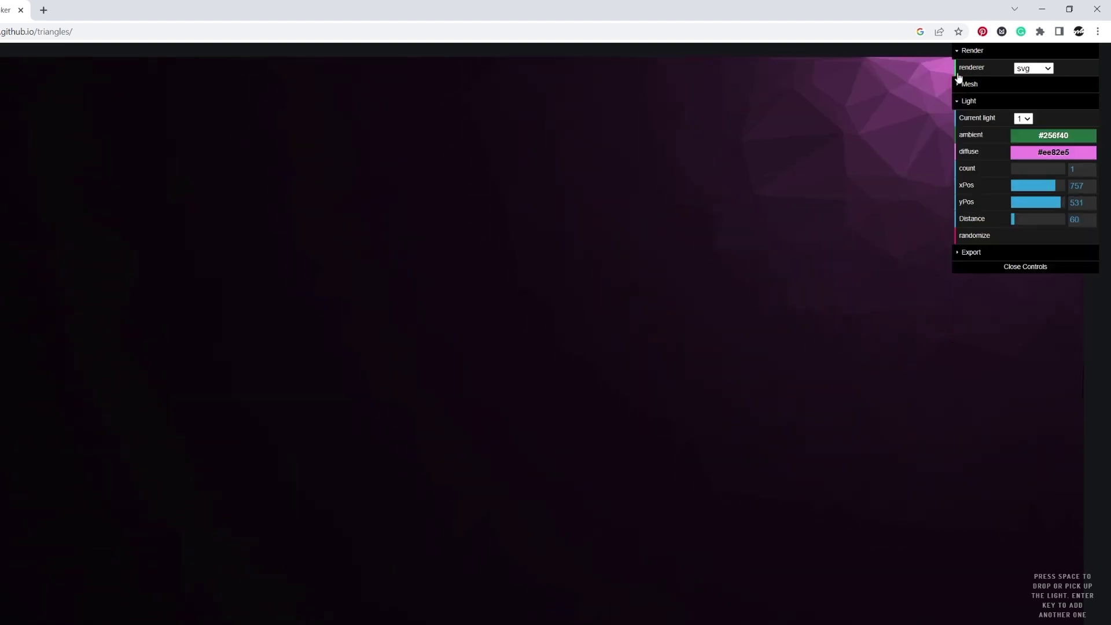
pyautogui.click(959, 52)
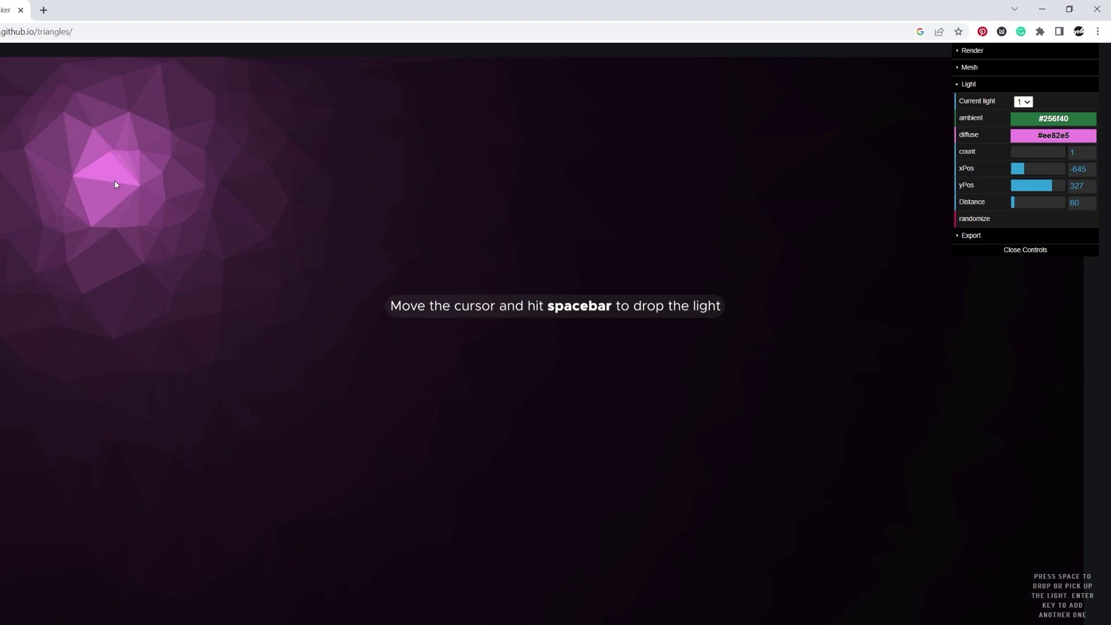
# - Drop the first light in the canvas's upper-left area and add two more lights, at the lower centre and upper right
pyautogui.press('space')
pyautogui.press('Return')
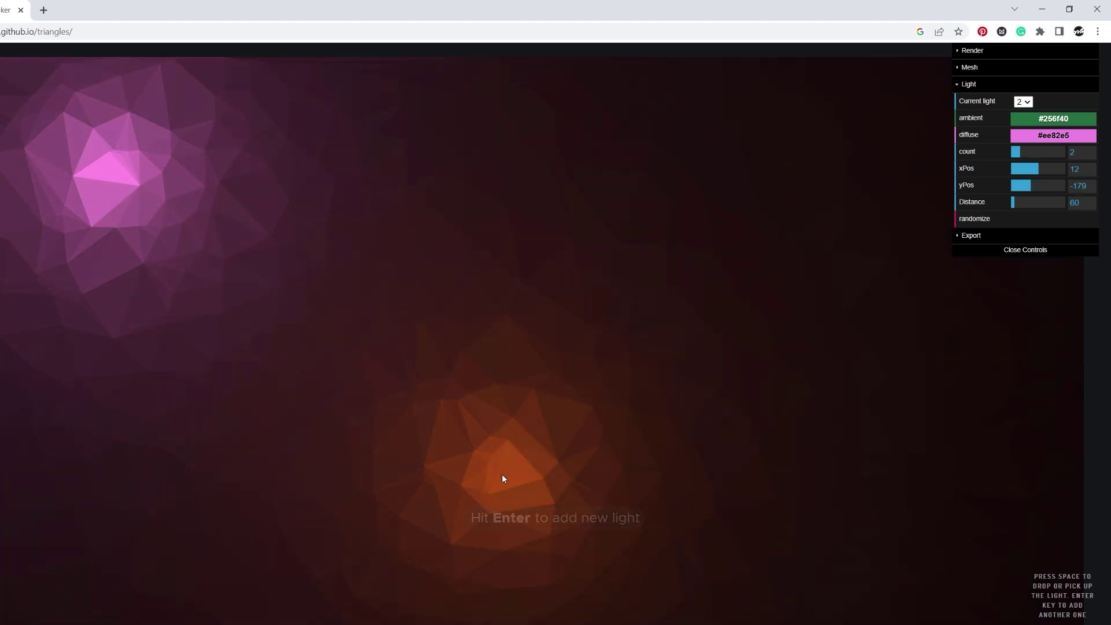
pyautogui.press('Return')
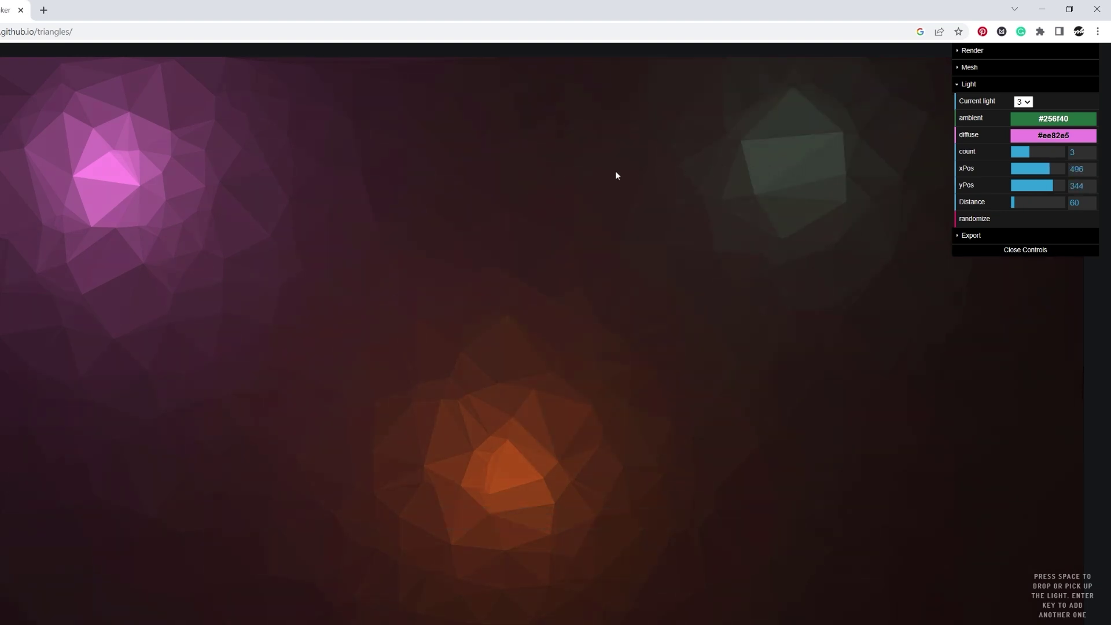
pyautogui.click(173, 198)
# - Give light 1 the ambient colour #000000, the diffuse colour #ff0000 and a distance of 22
pyautogui.click(1026, 103)
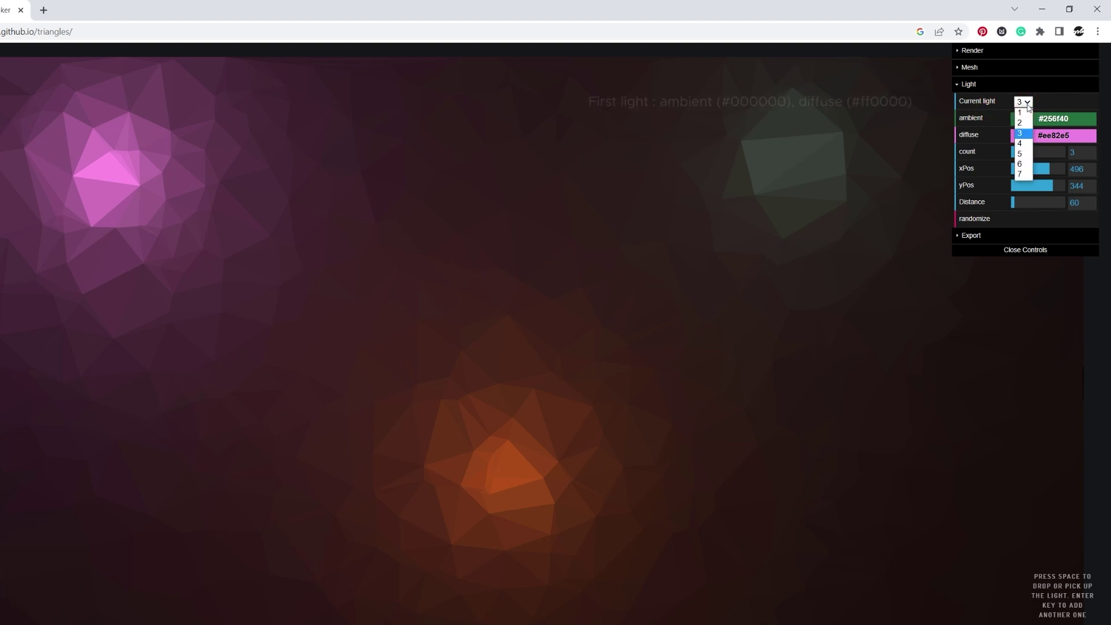
pyautogui.click(1027, 113)
pyautogui.moveTo(1013, 118)
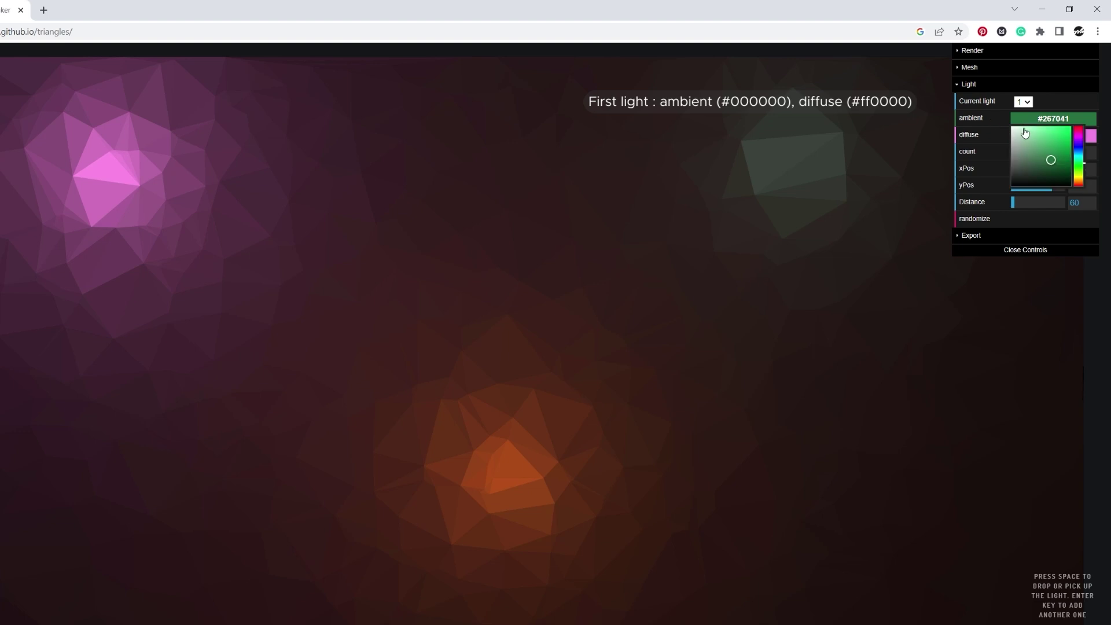
pyautogui.moveTo(1017, 185); pyautogui.dragTo(1002, 193)
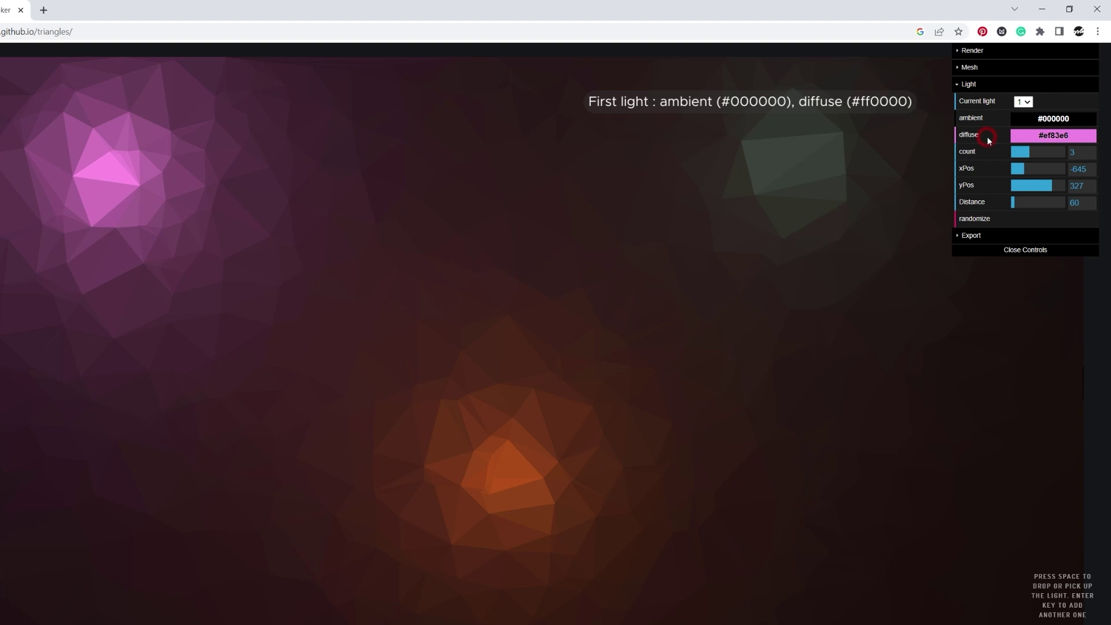
pyautogui.tripleClick(1019, 136)
pyautogui.write('#ff0000')
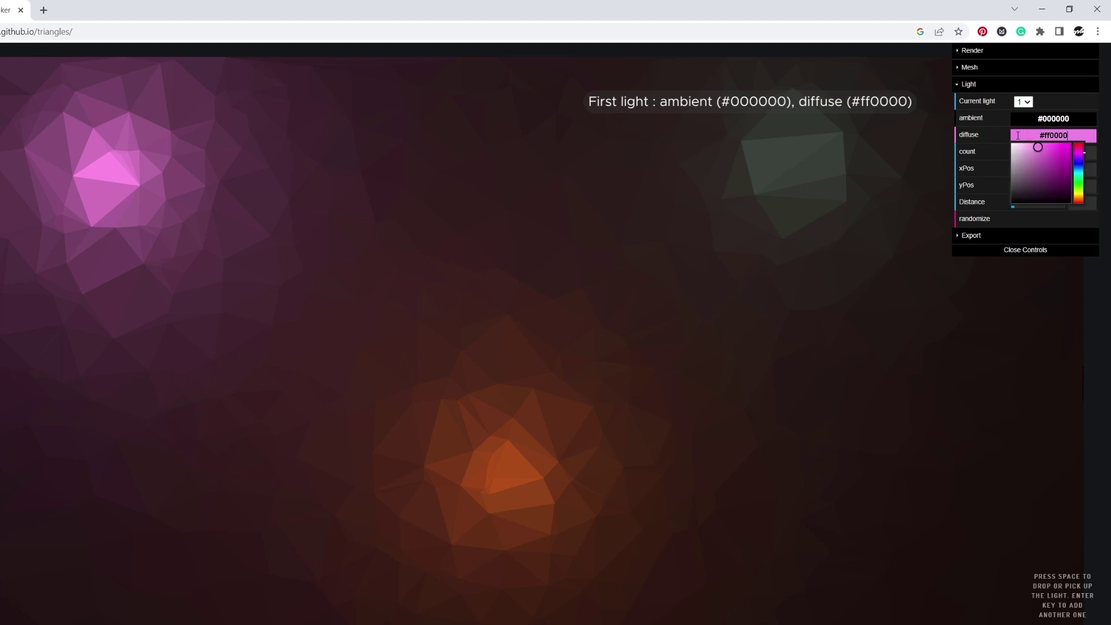
pyautogui.press('Return')
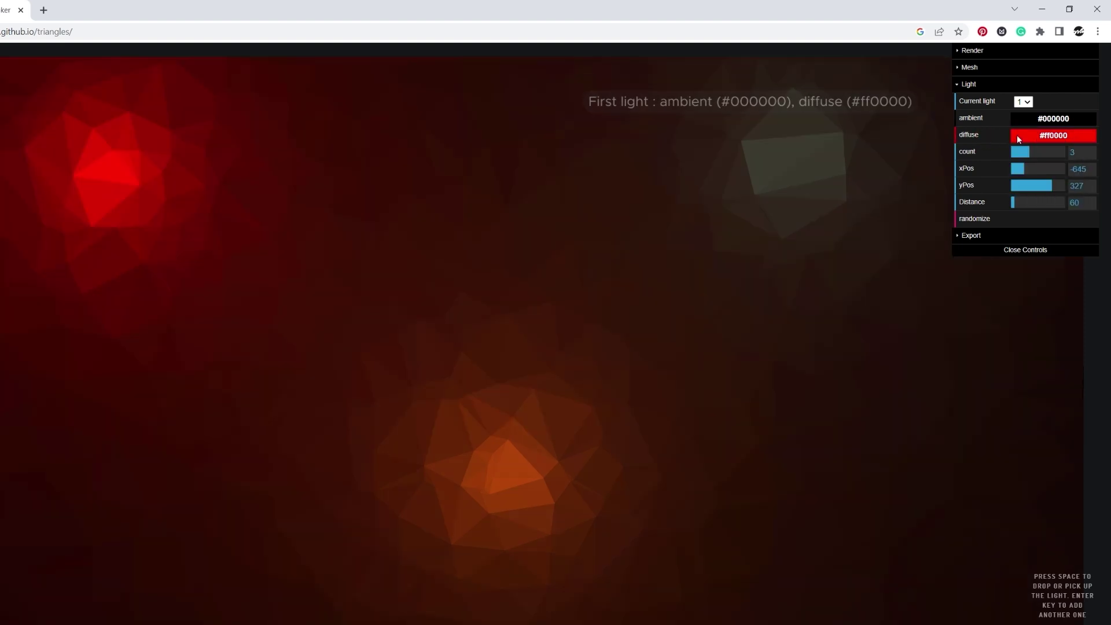
pyautogui.moveTo(1024, 202)
pyautogui.mouseDown()
pyautogui.moveTo(1034, 202)
pyautogui.moveTo(1013, 205)
pyautogui.mouseUp()
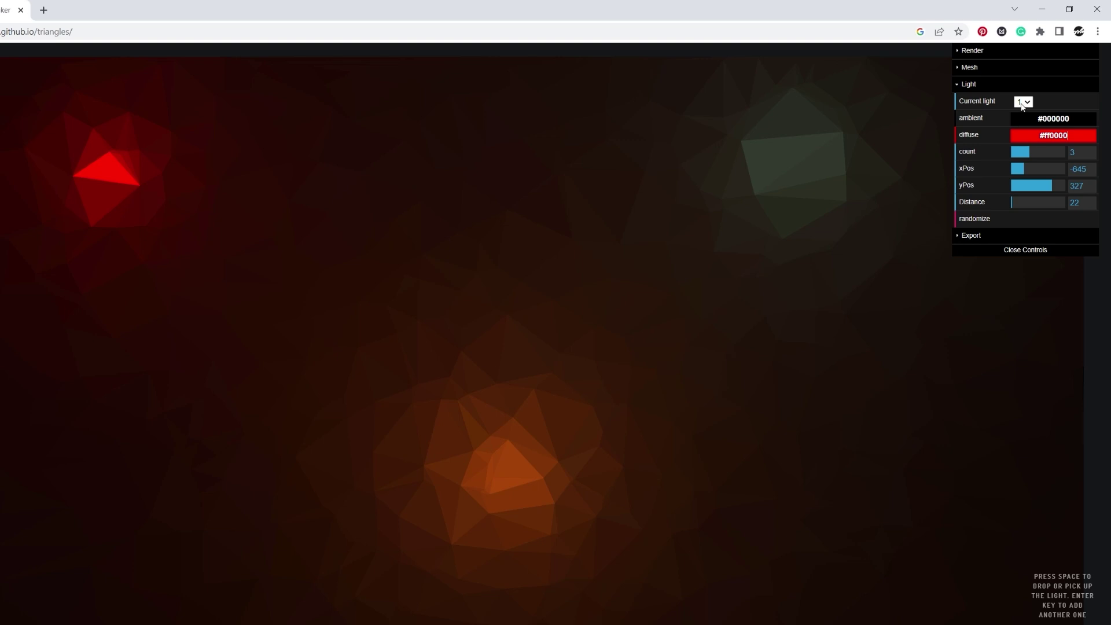
# - Give light 2 the ambient colour #000000, the diffuse colour #ff4700 and a distance of 44
pyautogui.click(1023, 105)
pyautogui.click(1024, 124)
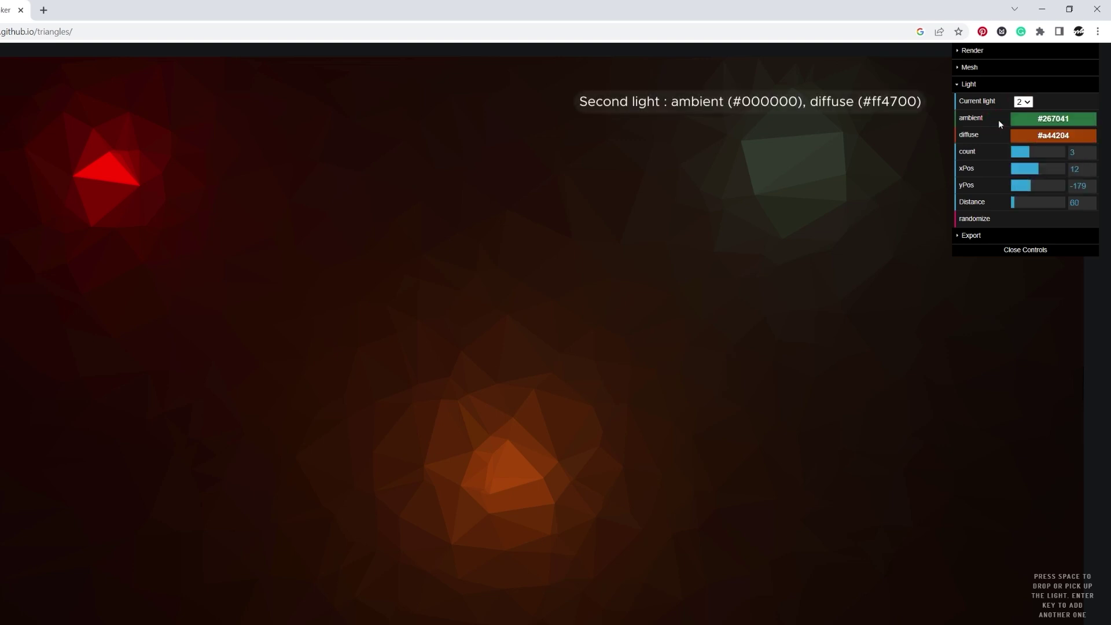
pyautogui.moveTo(1036, 119)
pyautogui.moveTo(1054, 162); pyautogui.dragTo(1010, 186)
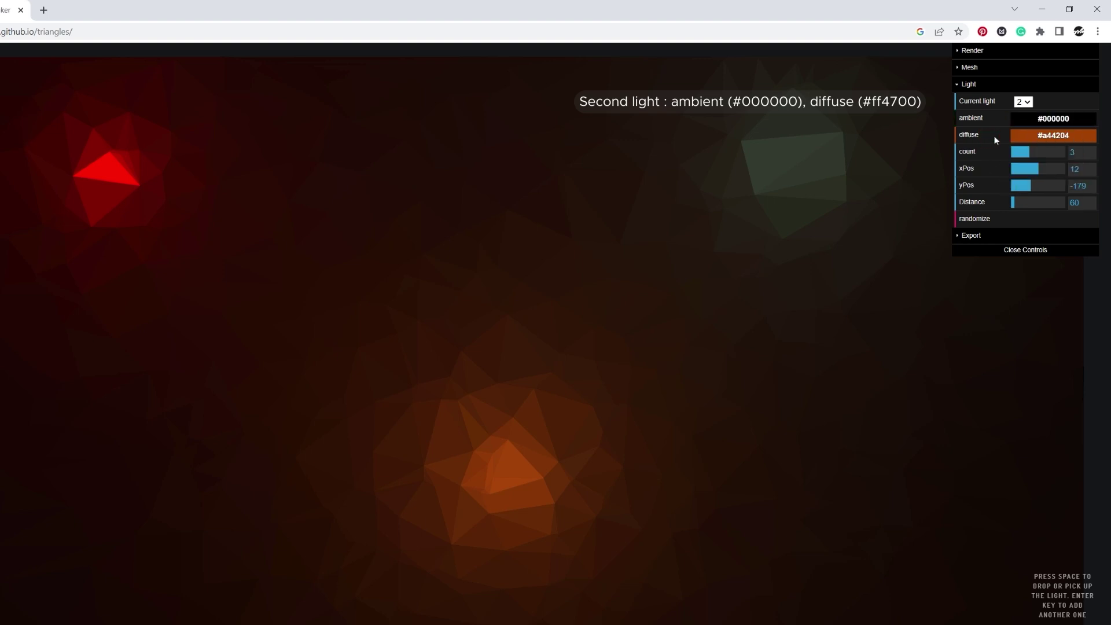
pyautogui.tripleClick(1022, 135)
pyautogui.write('#ff4700')
pyautogui.press('Return')
pyautogui.moveTo(1013, 202)
pyautogui.mouseDown()
pyautogui.moveTo(1025, 203)
pyautogui.moveTo(1012, 203)
pyautogui.mouseUp()
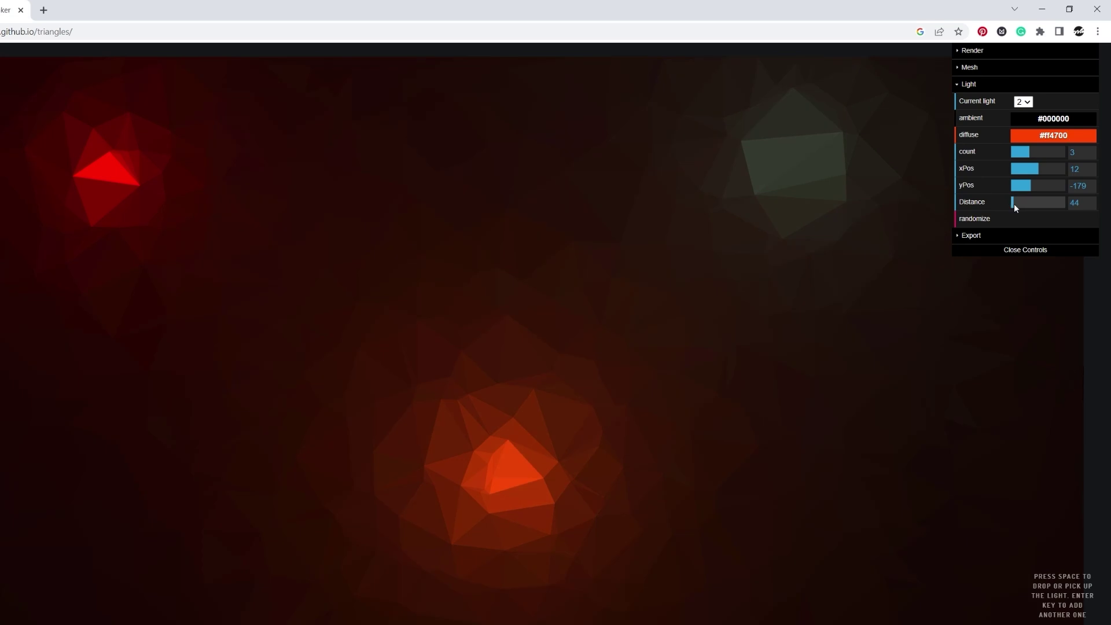
# - Give light 3 the ambient colour #000000, the diffuse colour #ff0069 and a distance of 33
pyautogui.click(1021, 103)
pyautogui.click(1021, 133)
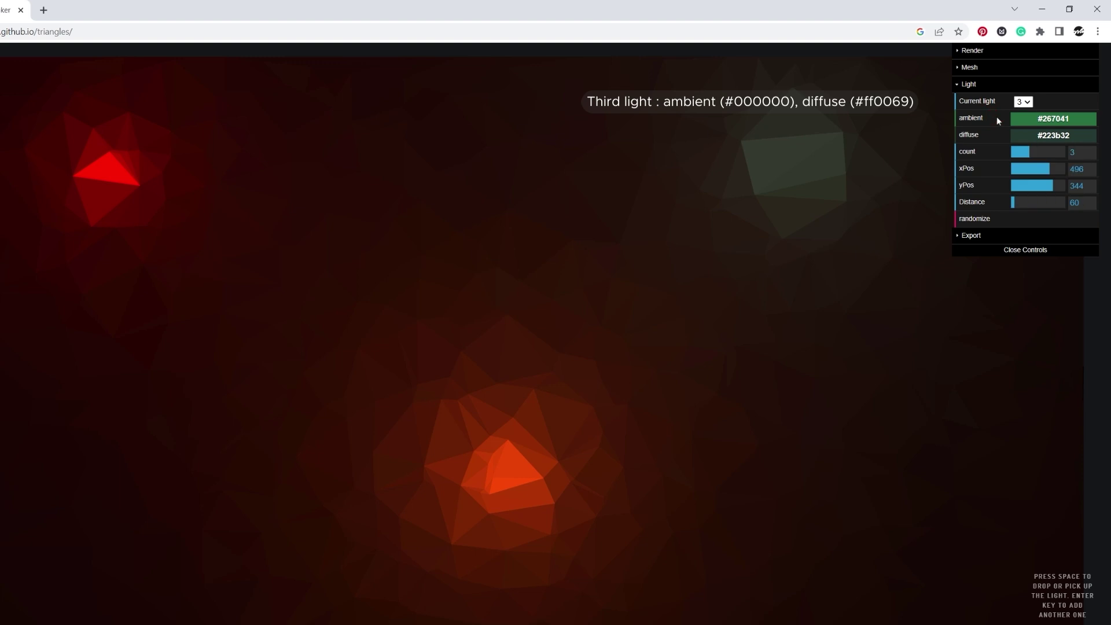
pyautogui.moveTo(1018, 121)
pyautogui.moveTo(1051, 161); pyautogui.dragTo(998, 194)
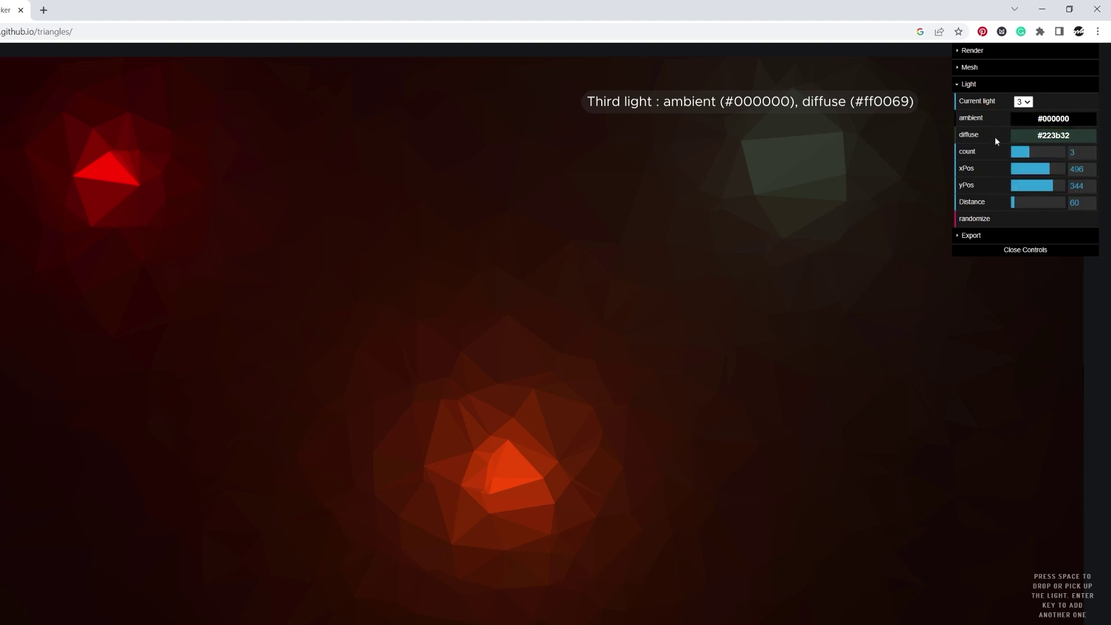
pyautogui.tripleClick(1021, 135)
pyautogui.write('#ff0069')
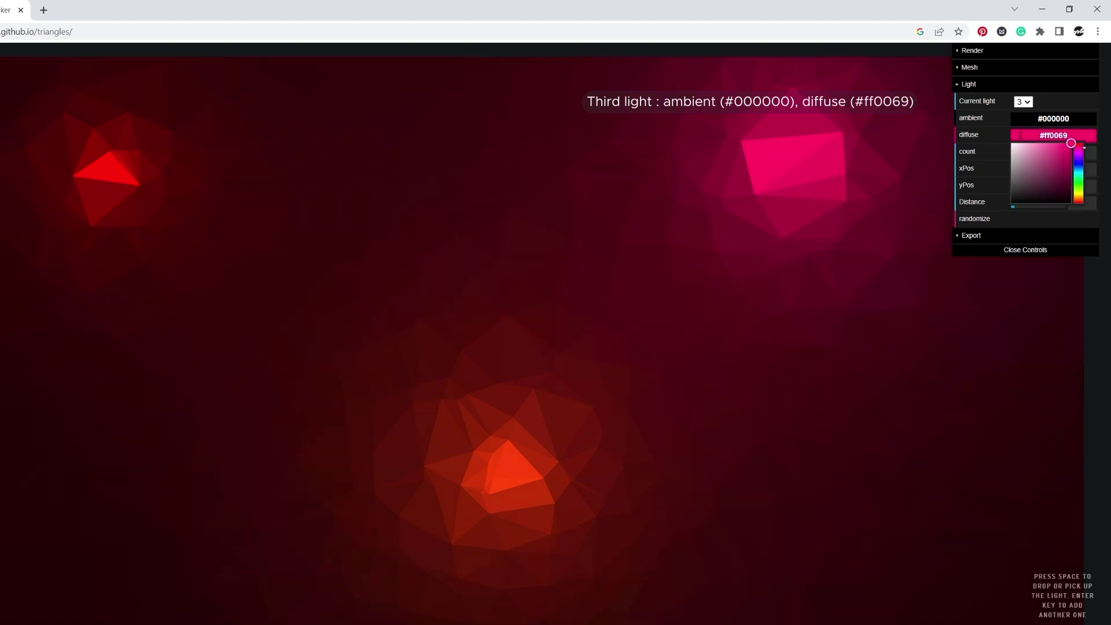
pyautogui.moveTo(1016, 204)
pyautogui.mouseDown()
pyautogui.moveTo(1024, 203)
pyautogui.moveTo(1010, 199)
pyautogui.mouseUp()
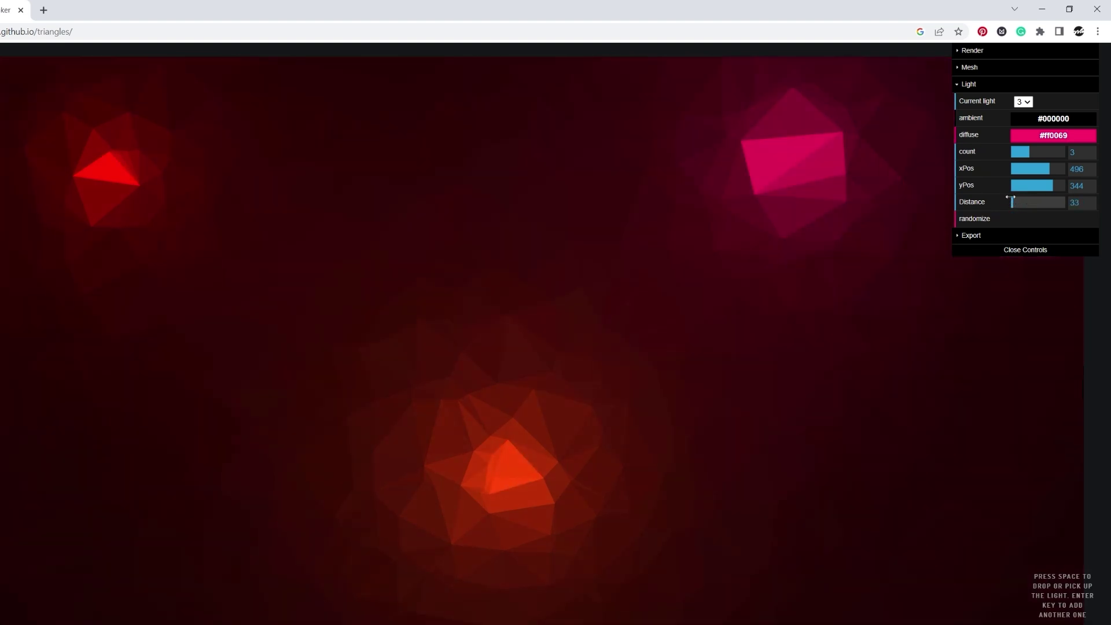
# - Set the export width to 1920 and height to 1080, and export the current low-poly background
pyautogui.click(959, 87)
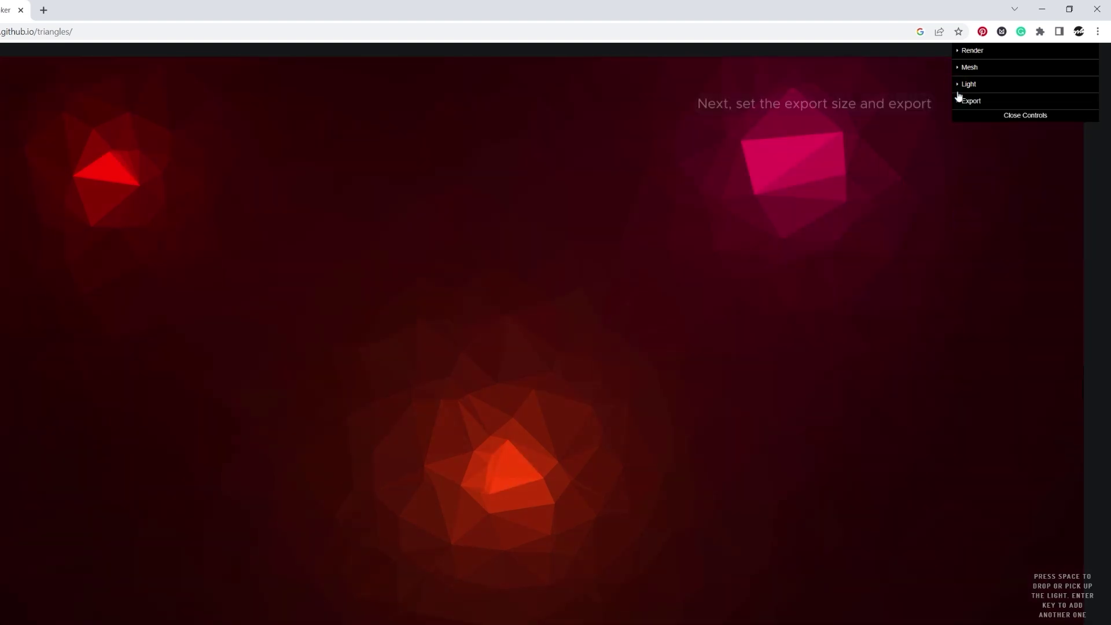
pyautogui.click(959, 103)
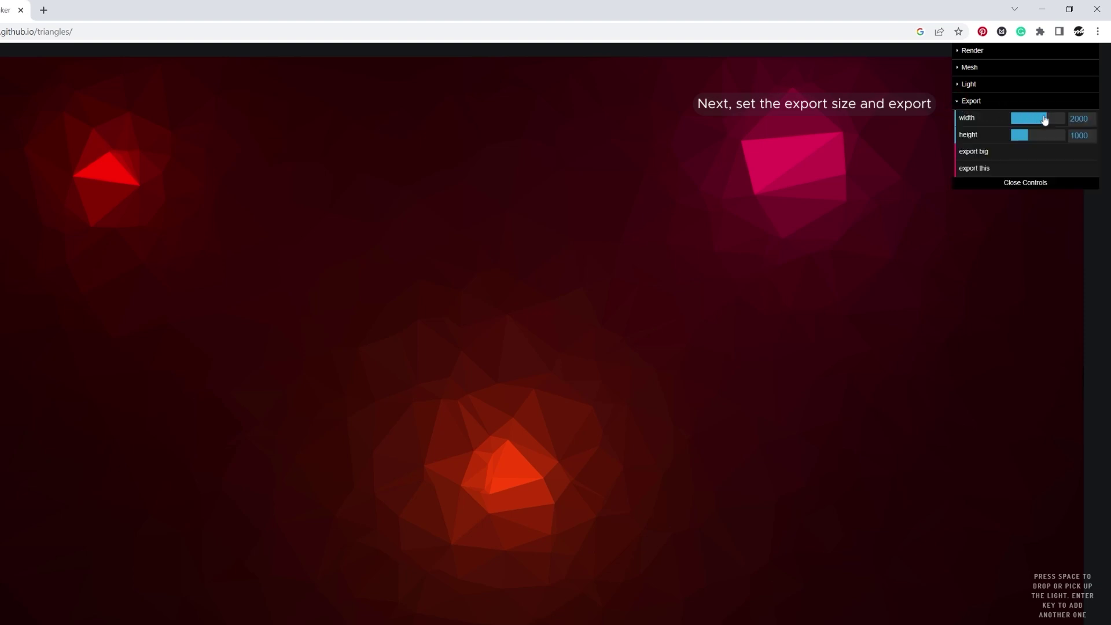
pyautogui.click(1088, 120)
pyautogui.press('BackSpace')
pyautogui.press('BackSpace')
pyautogui.press('BackSpace')
pyautogui.press('BackSpace')
pyautogui.write('1920')
pyautogui.click(1091, 135)
pyautogui.press('BackSpace')
pyautogui.press('BackSpace')
pyautogui.press('BackSpace')
pyautogui.press('BackSpace')
pyautogui.write('1080')
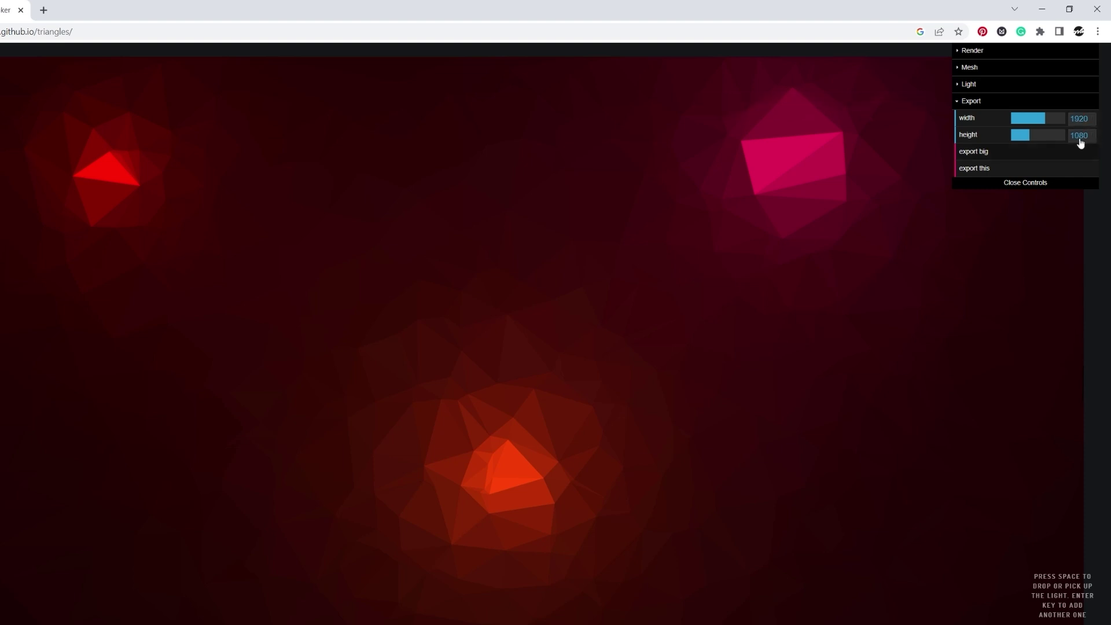
pyautogui.click(987, 169)
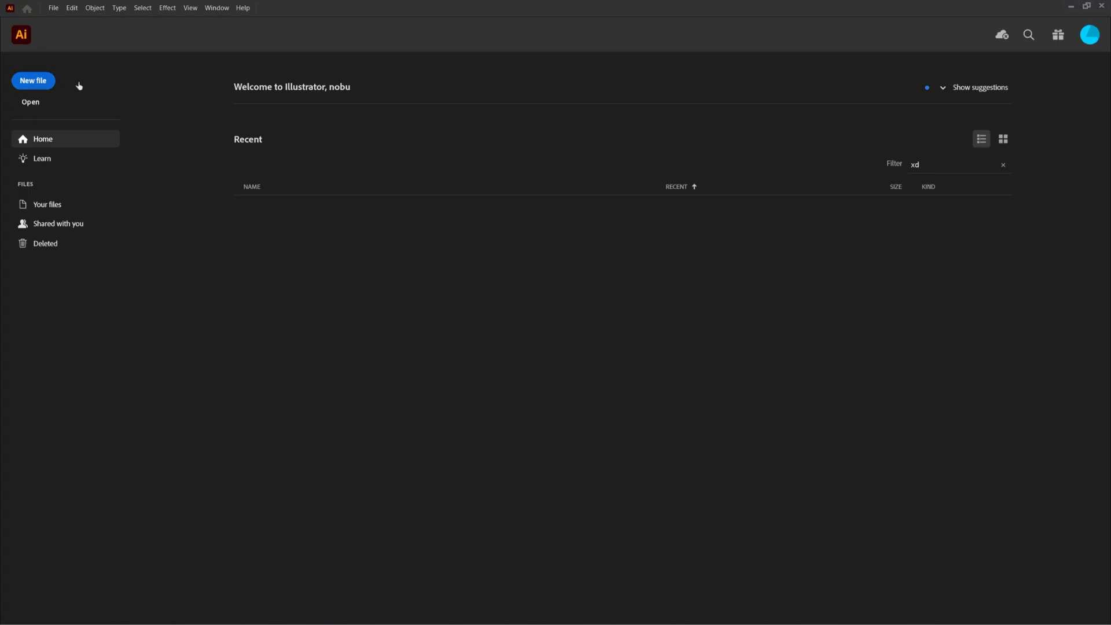
# - In Illustrator, create a document from the Art & Illustration 1920 x 1080 pt preset with raster effects at High (300 ppi)
pyautogui.click(45, 85)
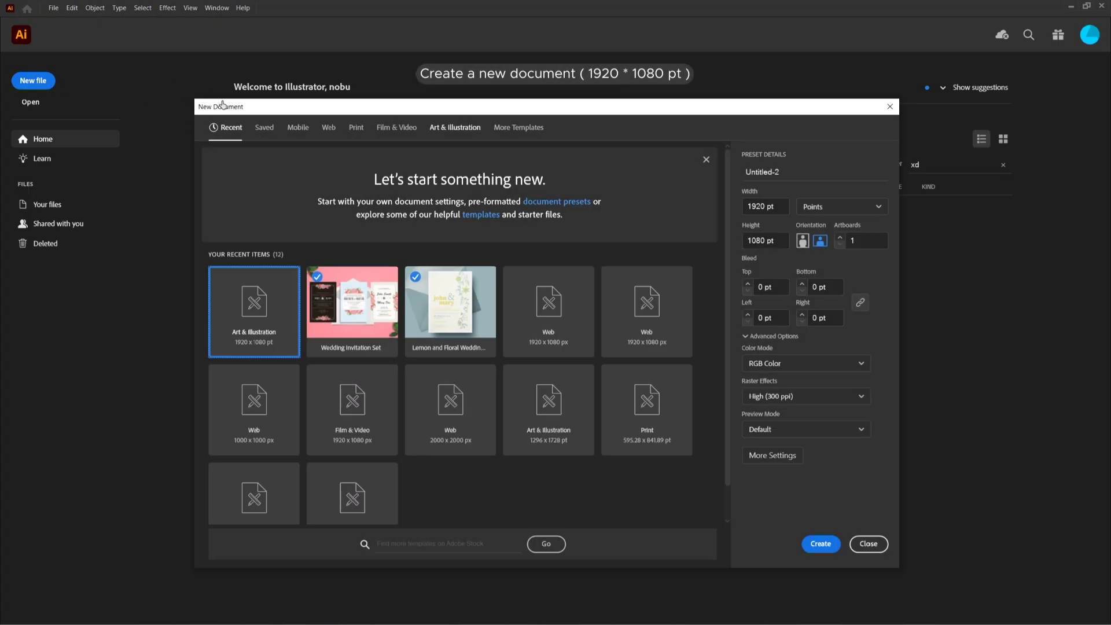
pyautogui.click(431, 127)
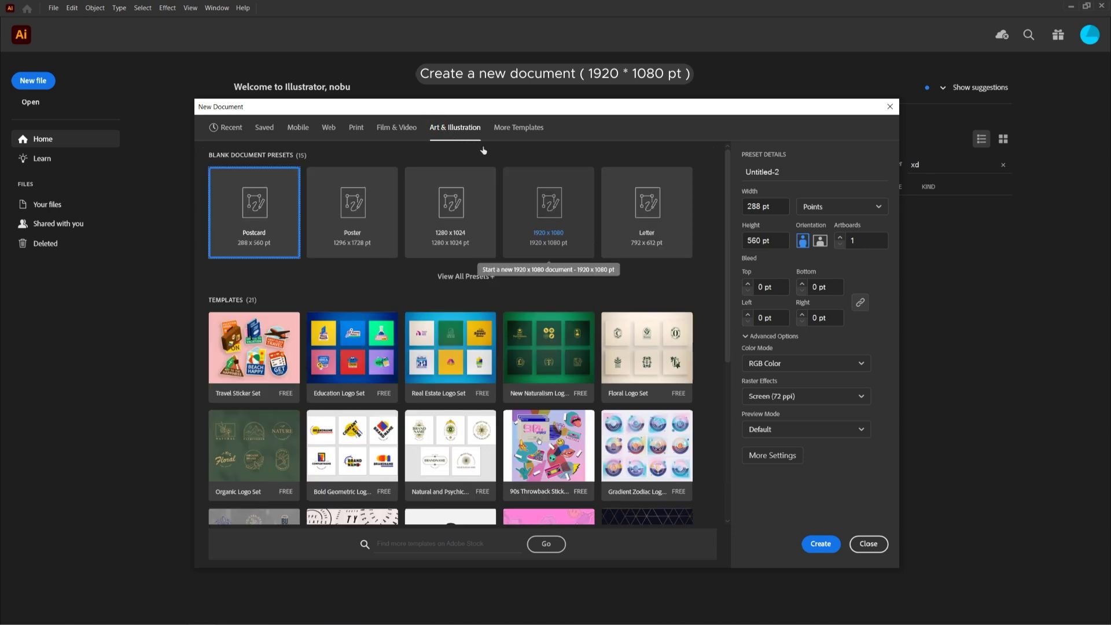
pyautogui.click(552, 180)
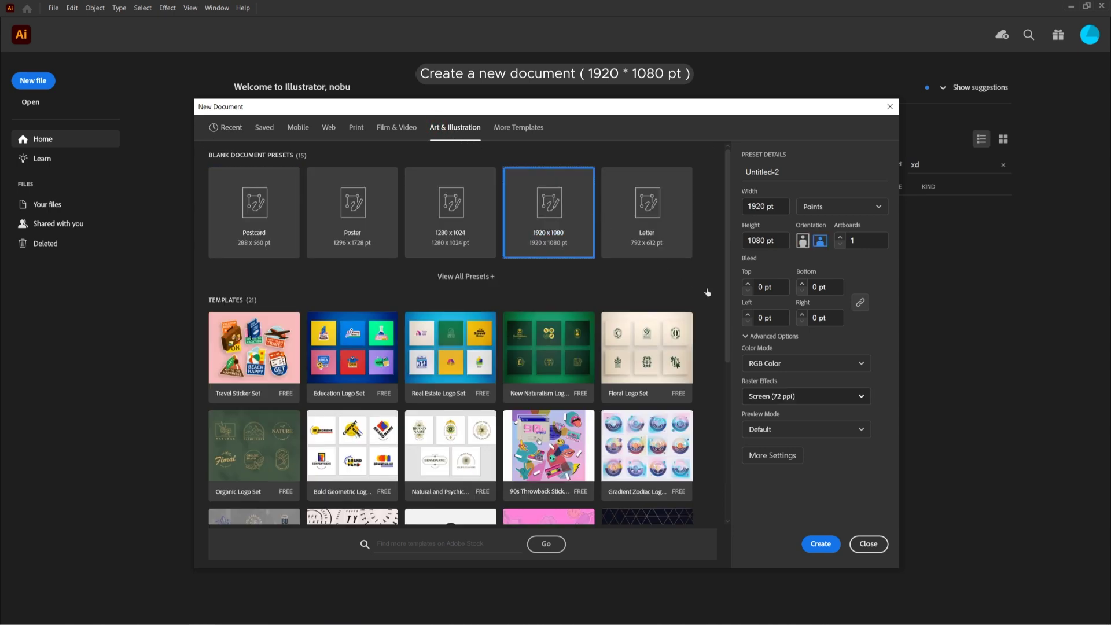
pyautogui.click(863, 400)
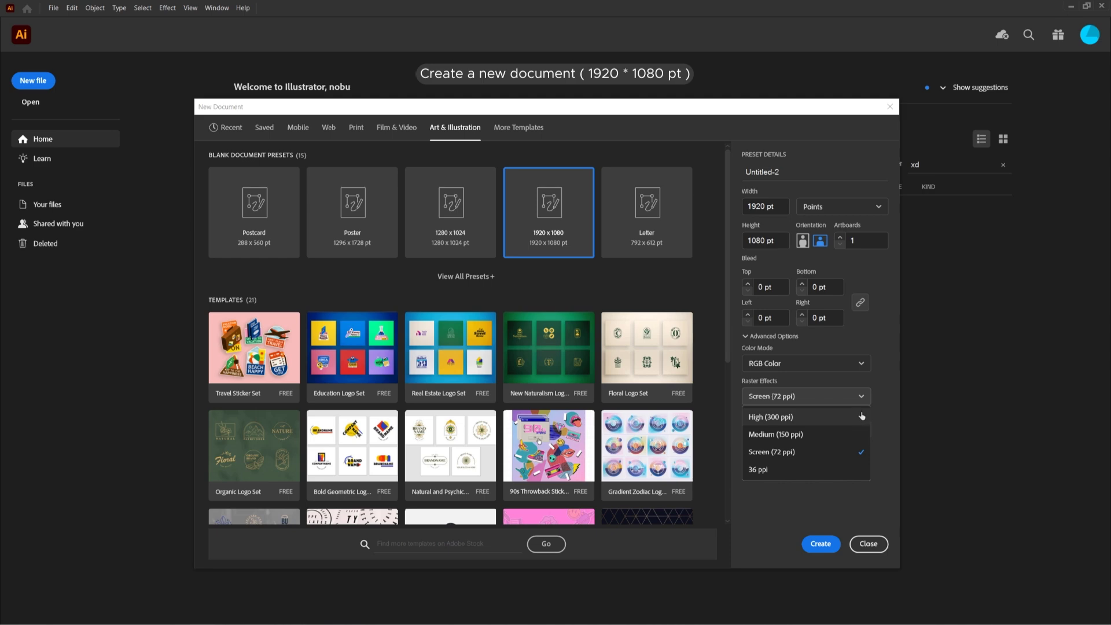
pyautogui.click(862, 416)
pyautogui.click(820, 544)
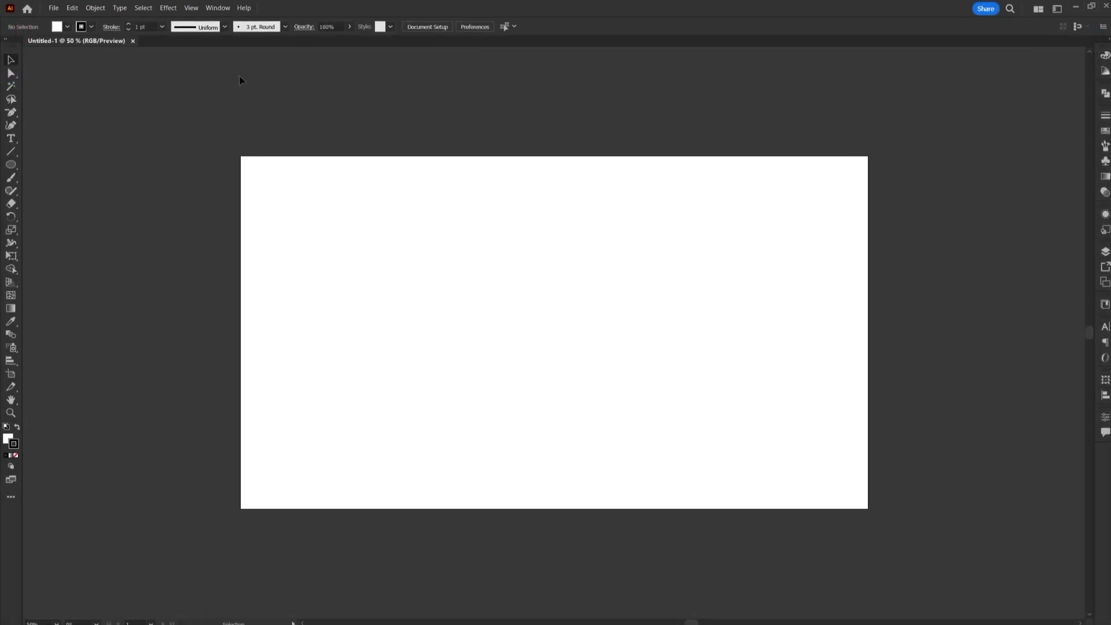
# - Place the file triangles-download (2).svg onto the artboard near its upper-left corner
pyautogui.click(51, 11)
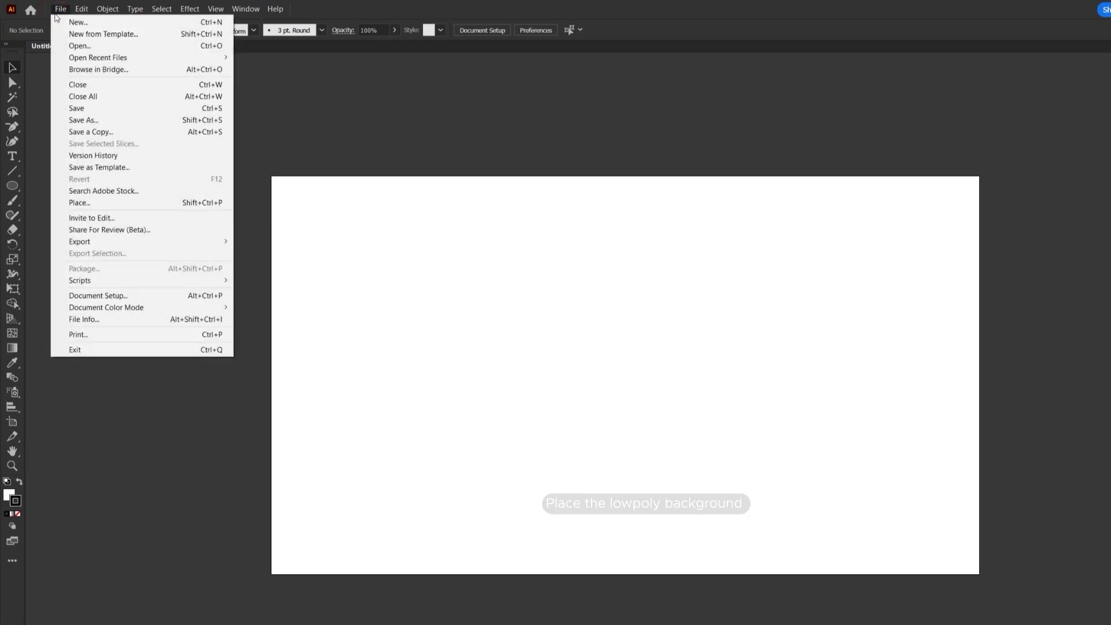
pyautogui.click(57, 204)
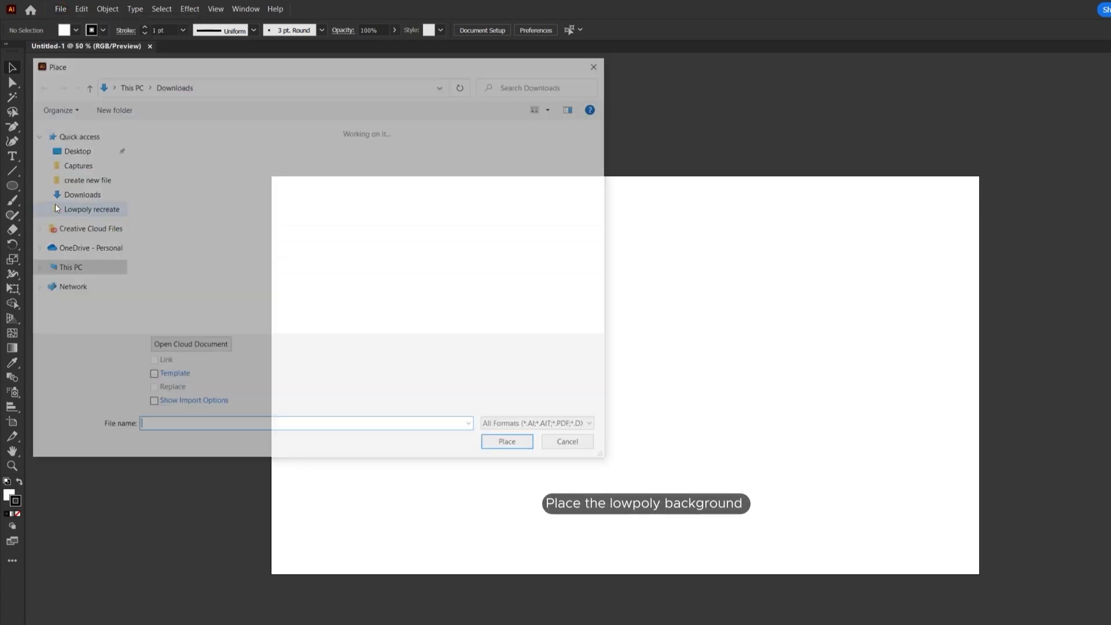
pyautogui.click(158, 191)
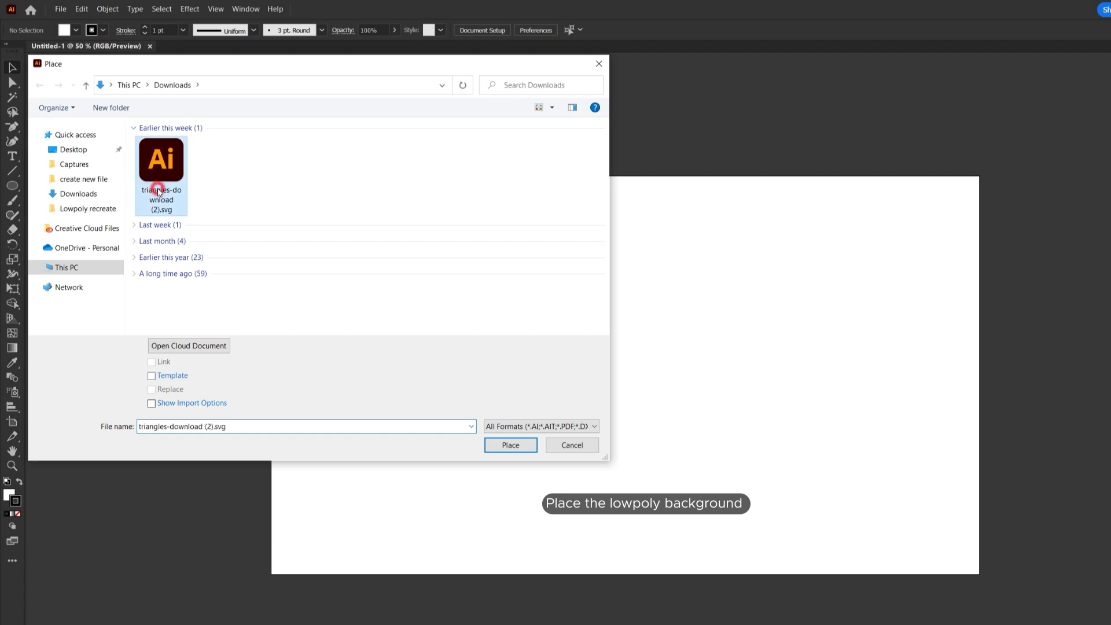
pyautogui.click(521, 447)
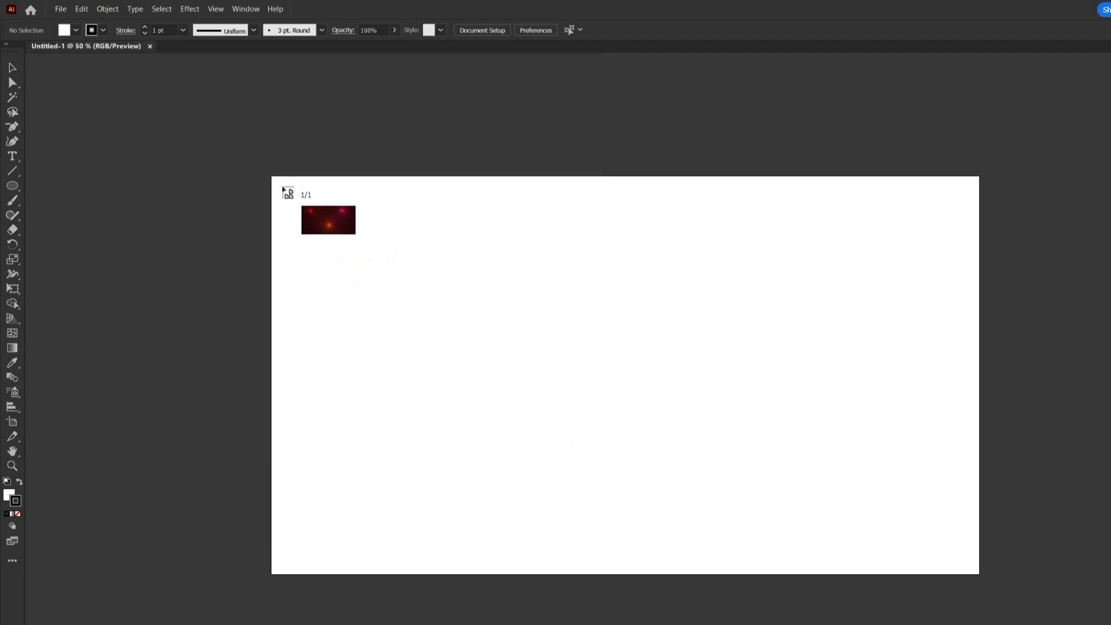
pyautogui.click(282, 185)
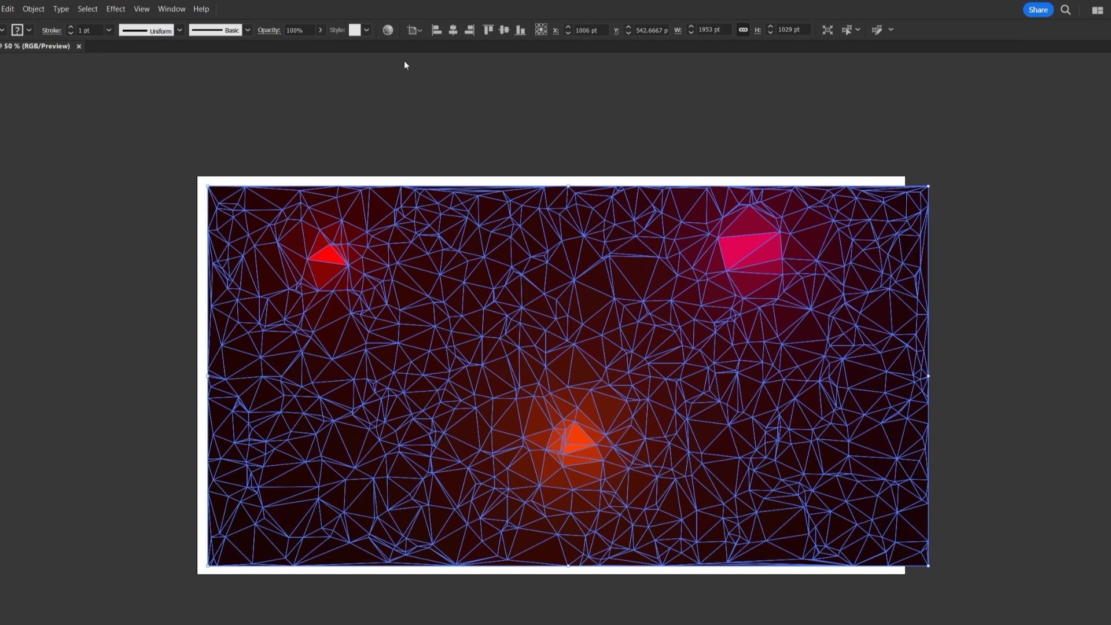
# - Centre the placed background horizontally and vertically on the artboard and scale it proportionally to a height of 1080 pt
pyautogui.click(453, 31)
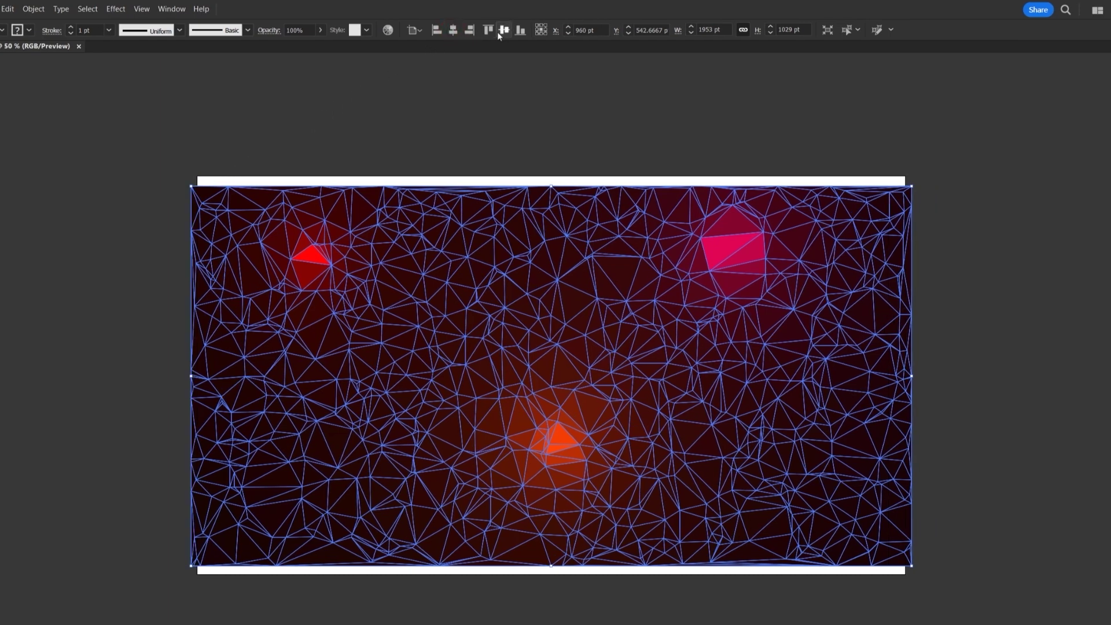
pyautogui.click(503, 32)
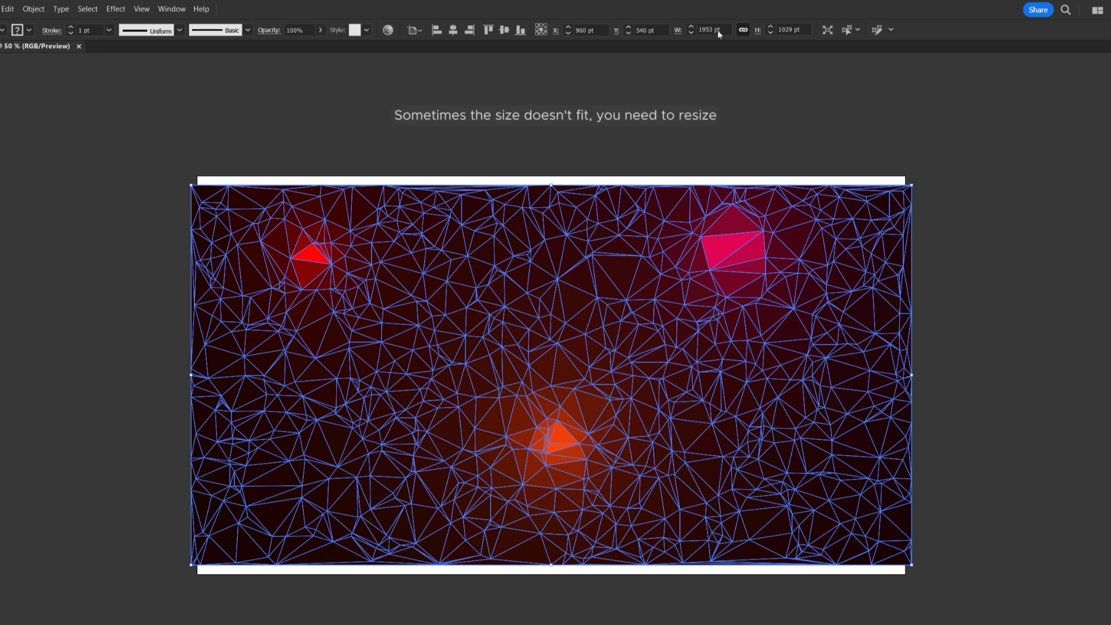
pyautogui.click(803, 27)
pyautogui.write('1080')
pyautogui.press('Return')
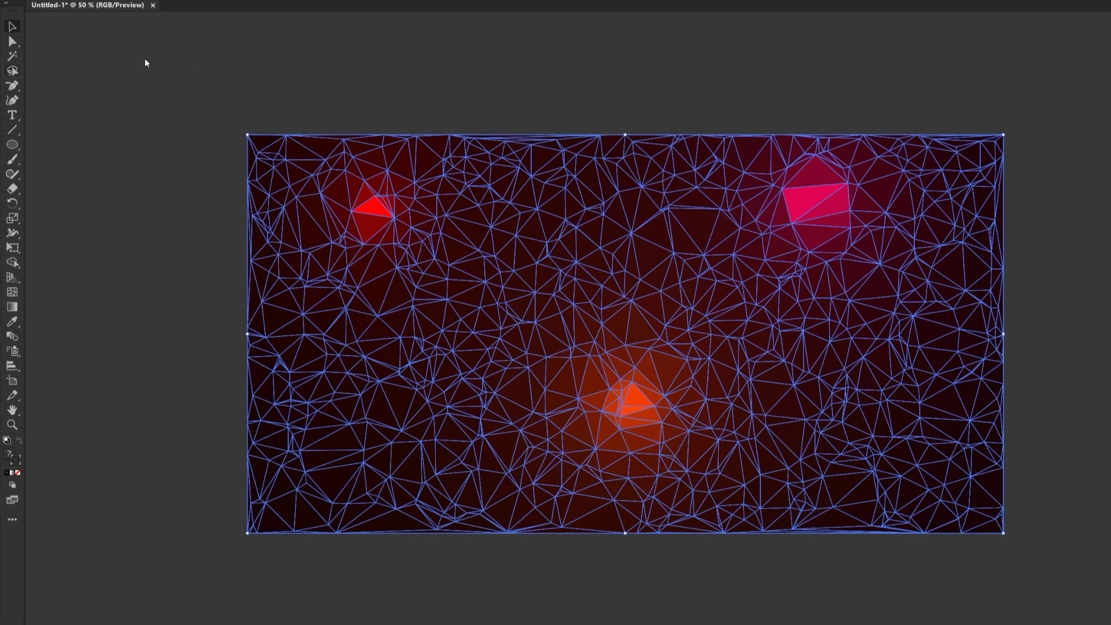
# - Select the bright facets at the centres of the red, pink and orange lights with the Lasso tool
pyautogui.click(12, 70)
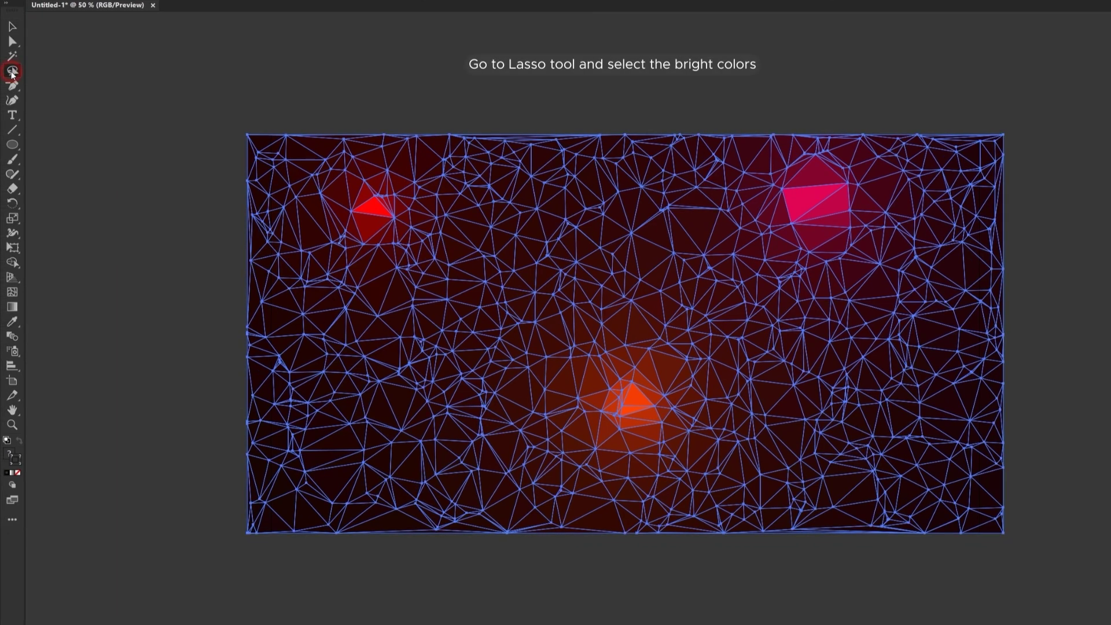
pyautogui.click(356, 89)
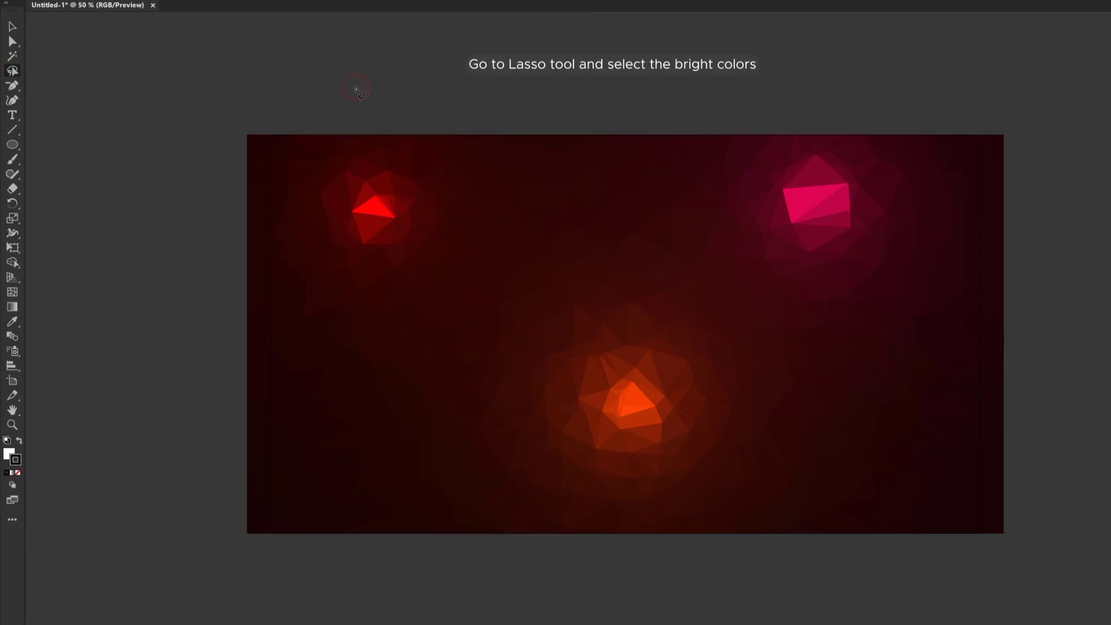
pyautogui.moveTo(383, 180)
pyautogui.mouseDown()
pyautogui.moveTo(363, 213)
pyautogui.moveTo(388, 212)
pyautogui.moveTo(382, 183)
pyautogui.mouseUp()
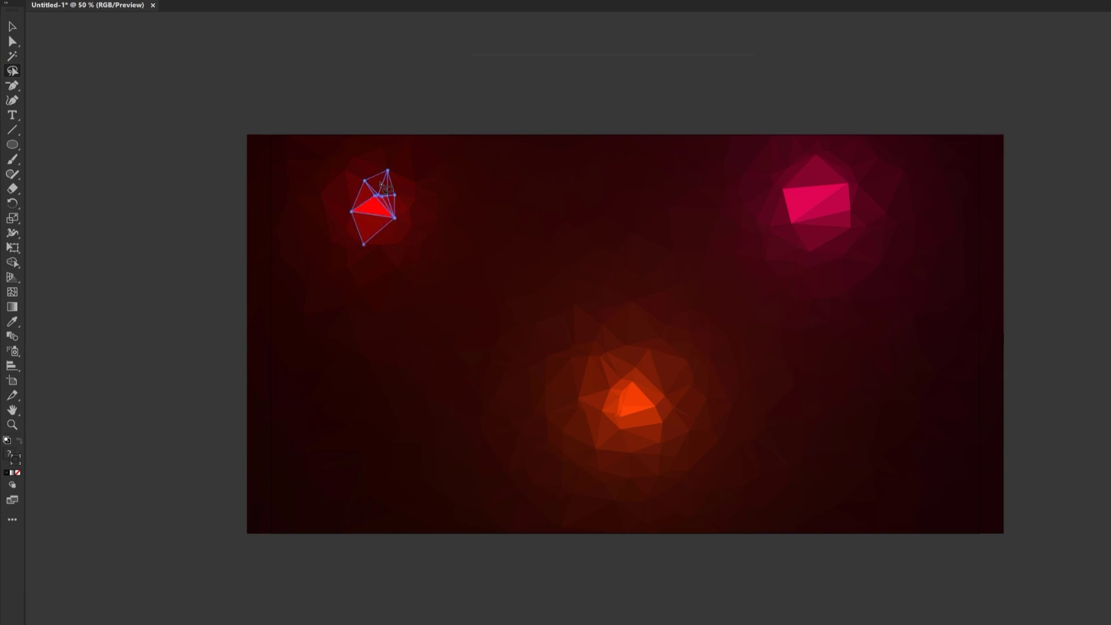
pyautogui.moveTo(826, 173)
pyautogui.mouseDown()
pyautogui.moveTo(810, 209)
pyautogui.moveTo(823, 226)
pyautogui.moveTo(840, 206)
pyautogui.moveTo(830, 182)
pyautogui.mouseUp()
pyautogui.moveTo(649, 377)
pyautogui.mouseDown()
pyautogui.moveTo(622, 382)
pyautogui.moveTo(612, 406)
pyautogui.moveTo(639, 422)
pyautogui.moveTo(661, 399)
pyautogui.moveTo(649, 377)
pyautogui.mouseUp()
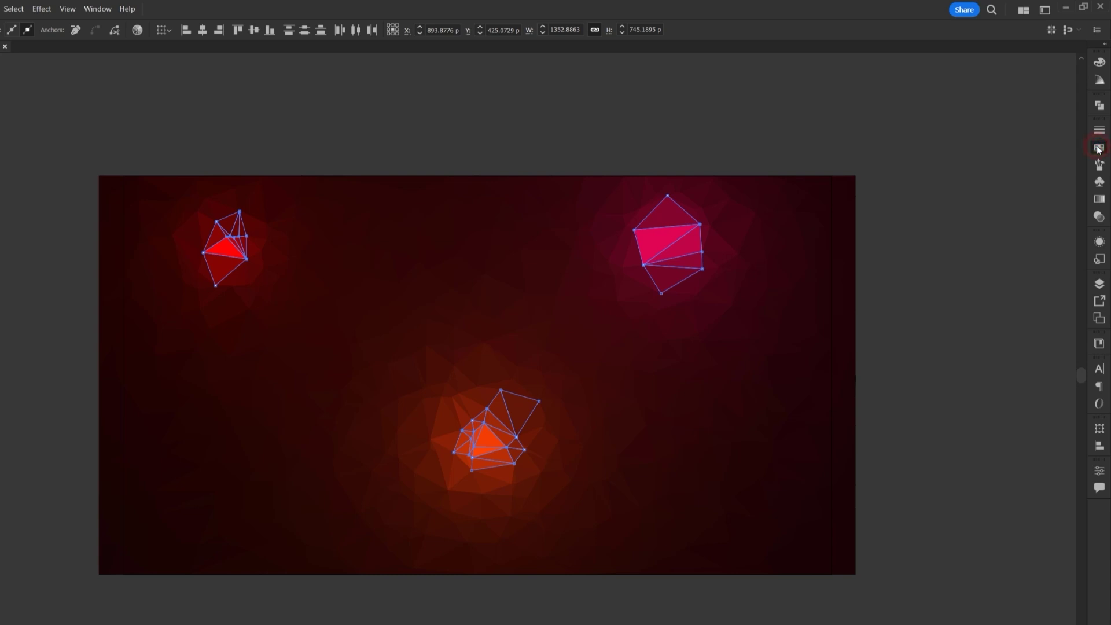
# - Create a new swatch colour group from the selected bright facets, and deselect the artwork
pyautogui.click(1100, 149)
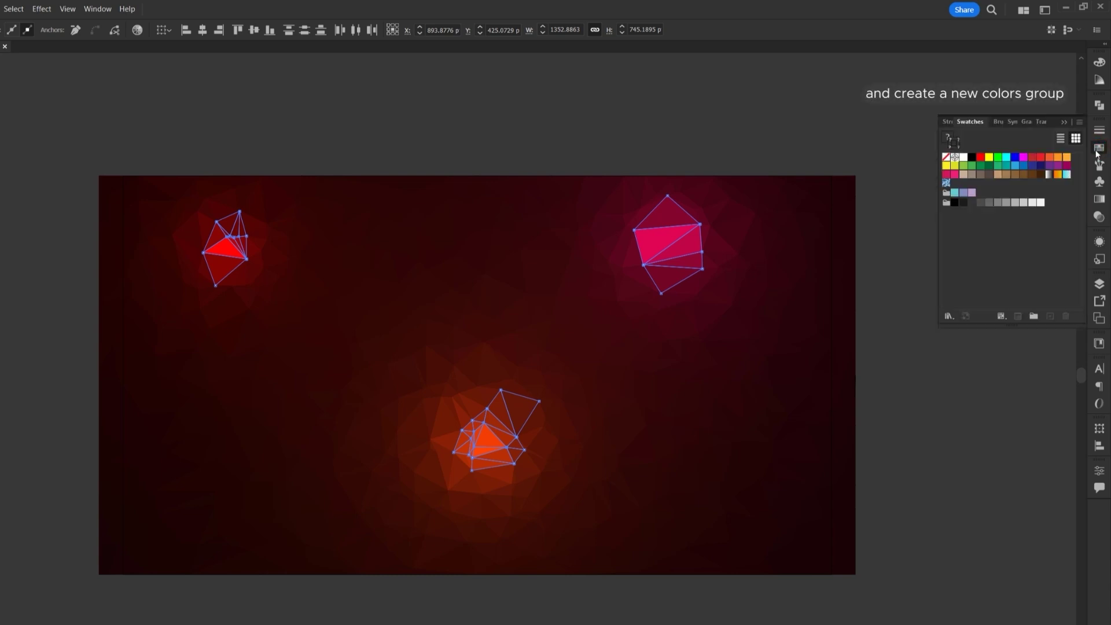
pyautogui.click(1035, 316)
pyautogui.click(468, 352)
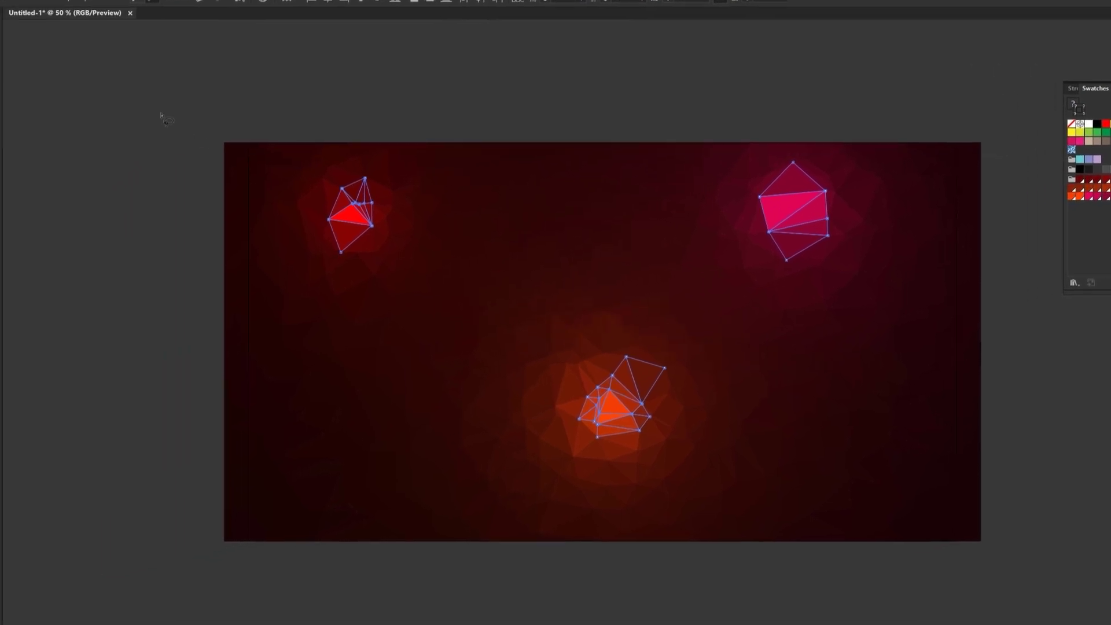
pyautogui.click(0, 33)
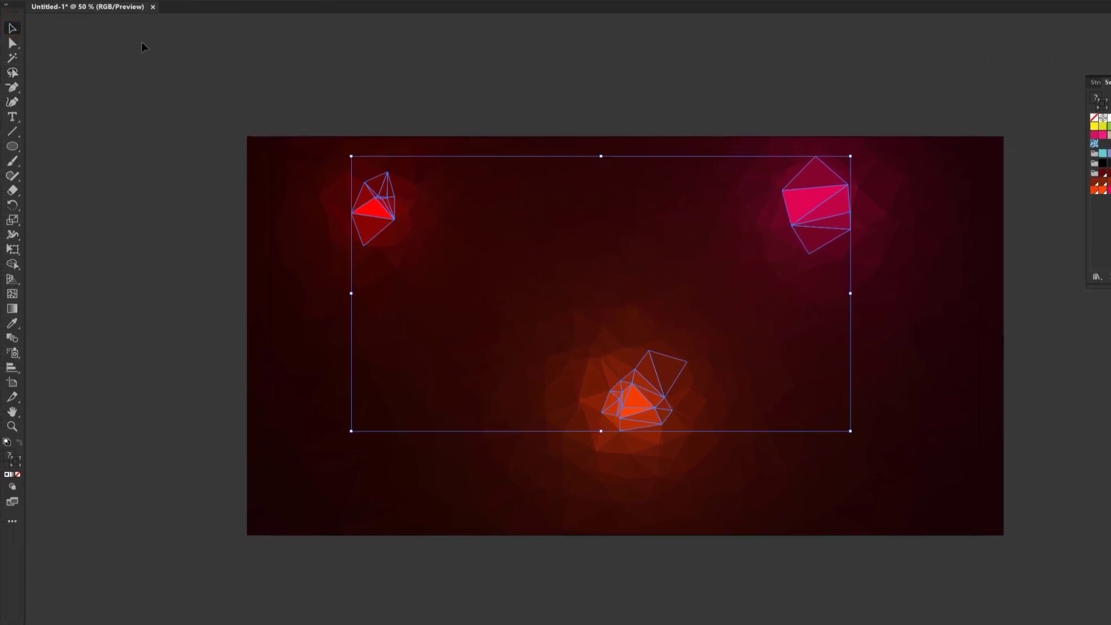
pyautogui.click(356, 74)
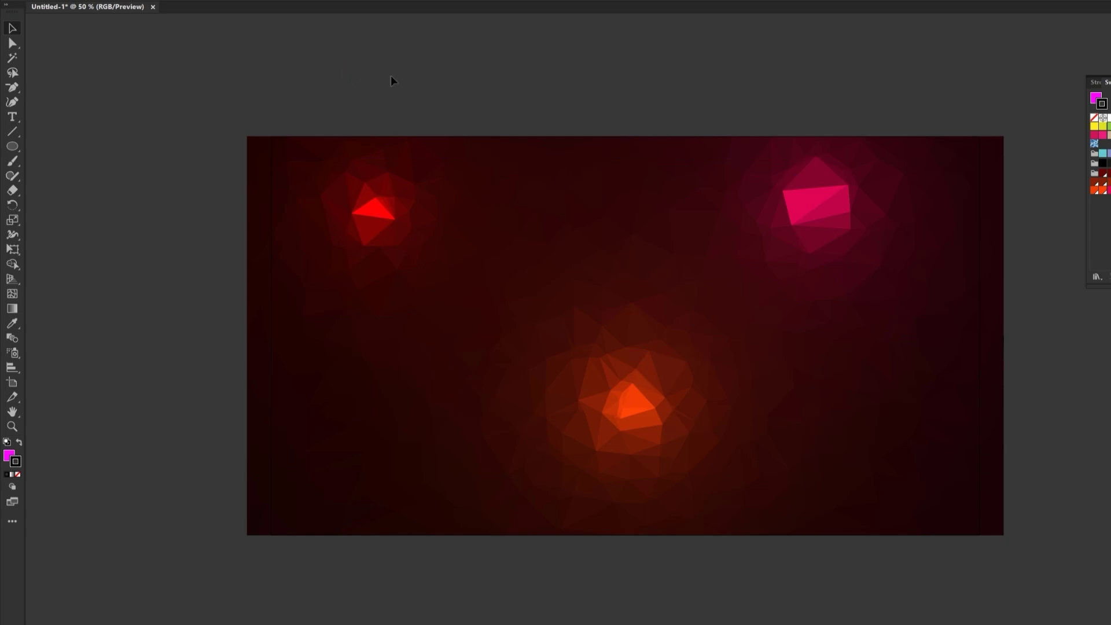
# - Copy the whole low-poly background group and lock the original
pyautogui.moveTo(620, 107); pyautogui.dragTo(686, 177)
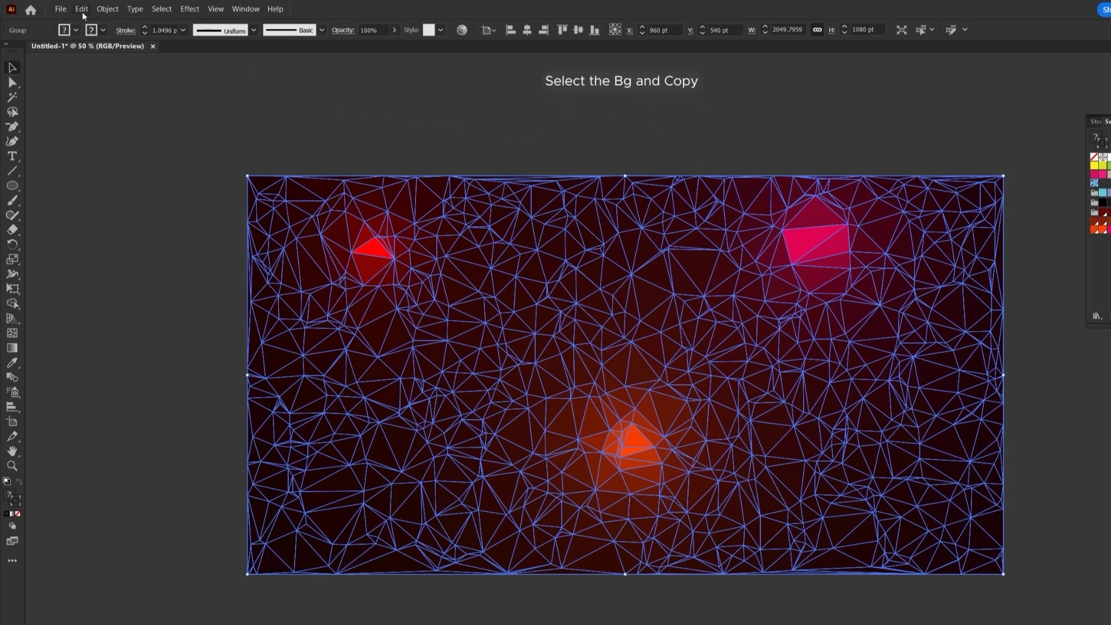
pyautogui.click(82, 10)
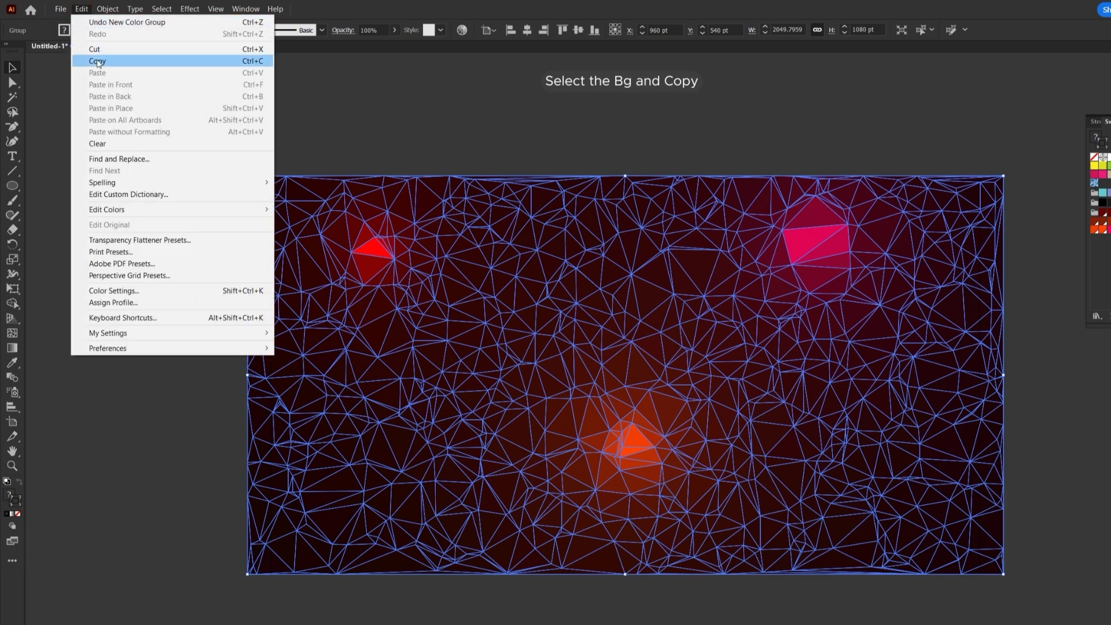
pyautogui.click(99, 66)
pyautogui.click(104, 14)
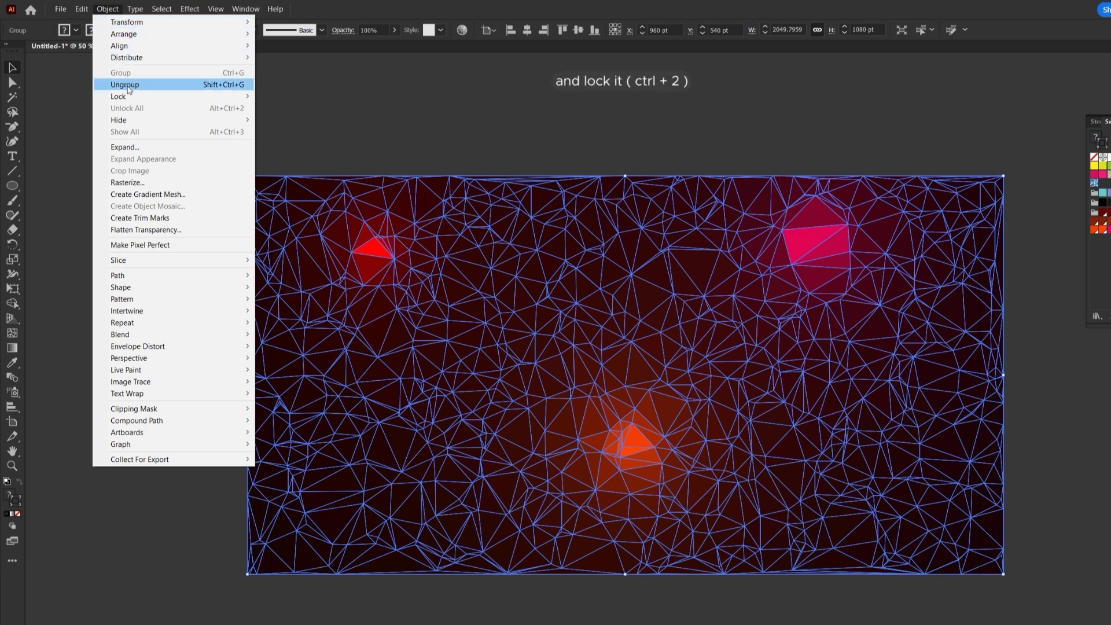
pyautogui.click(132, 99)
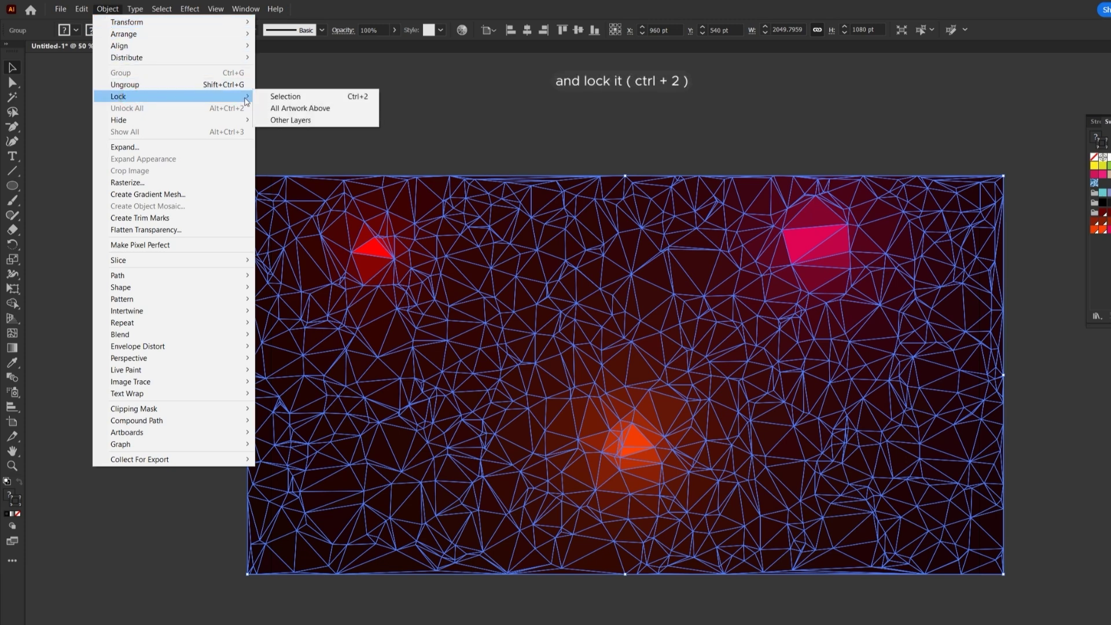
pyautogui.click(278, 99)
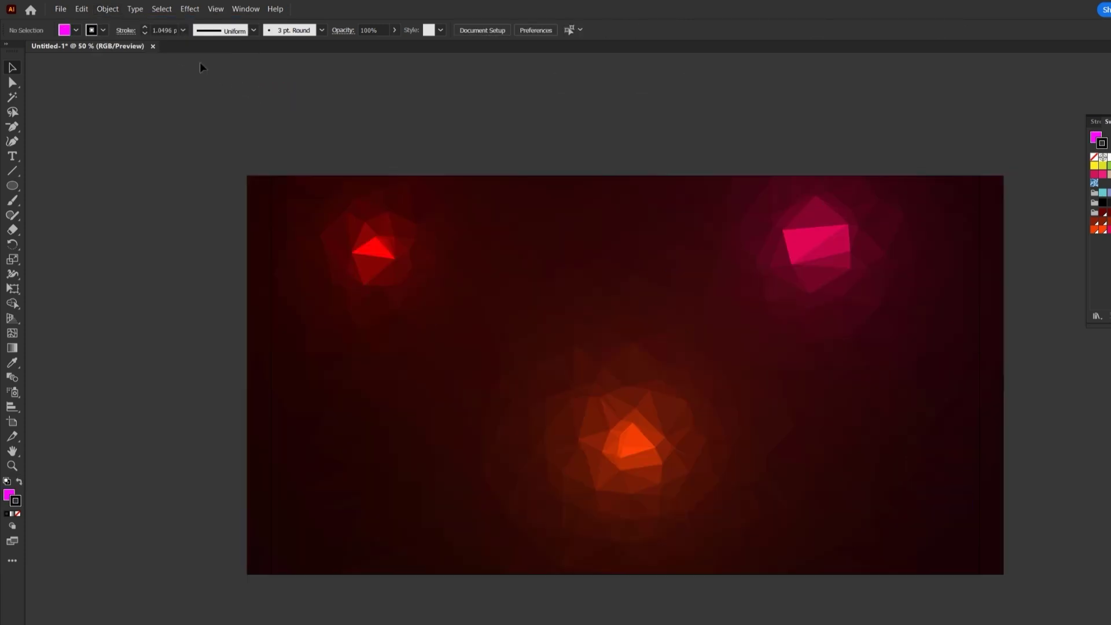
# - Paste the copied background in place and give it no fill and a white stroke
pyautogui.click(81, 9)
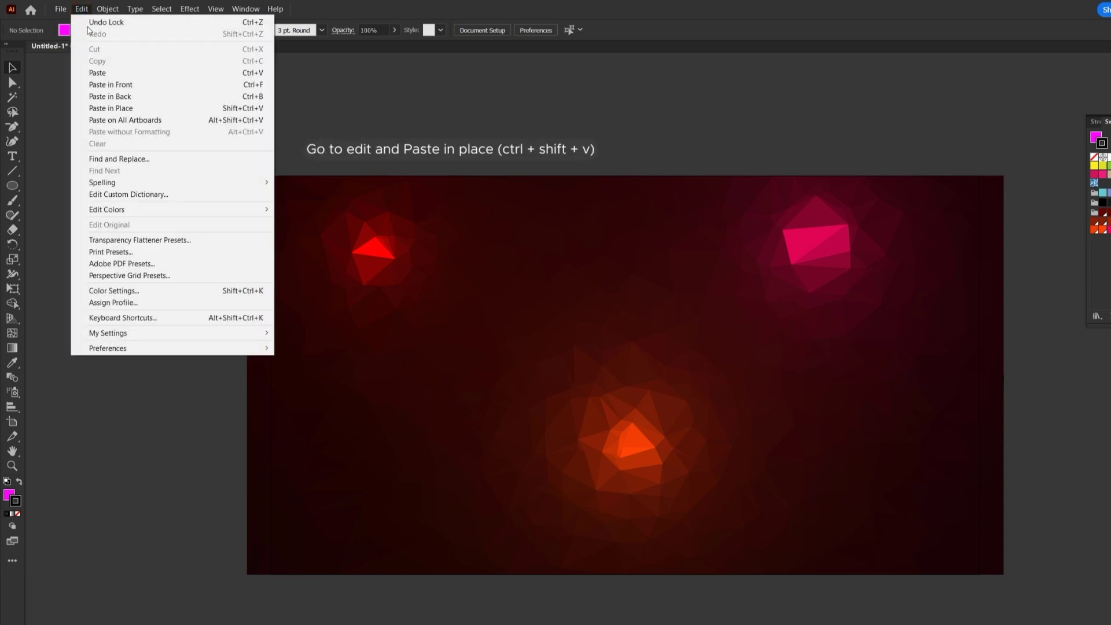
pyautogui.click(111, 108)
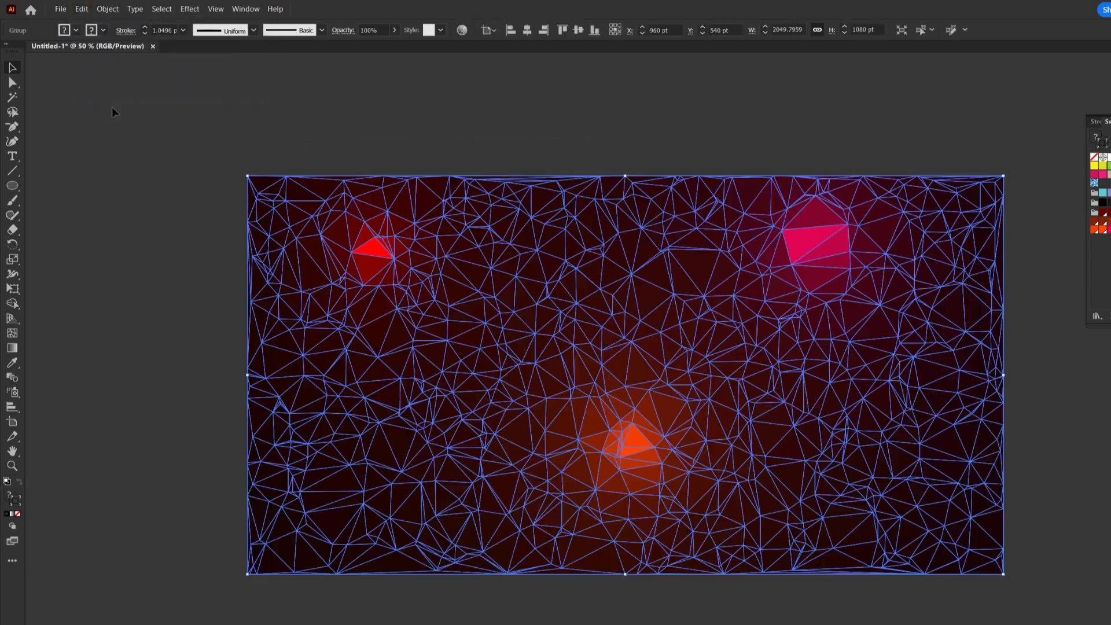
pyautogui.click(75, 30)
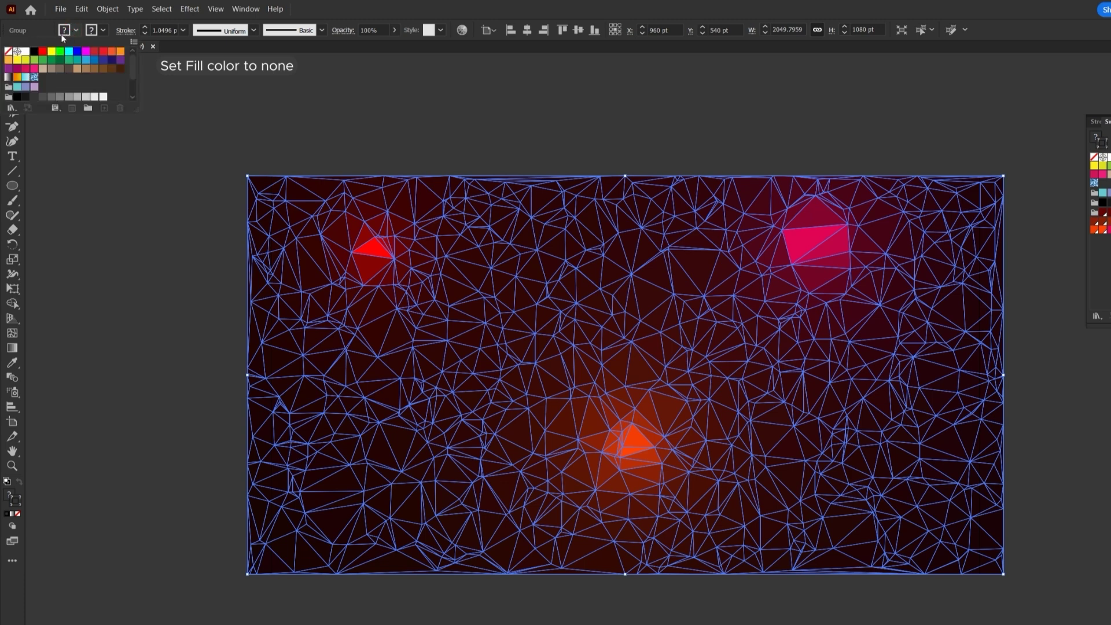
pyautogui.click(9, 53)
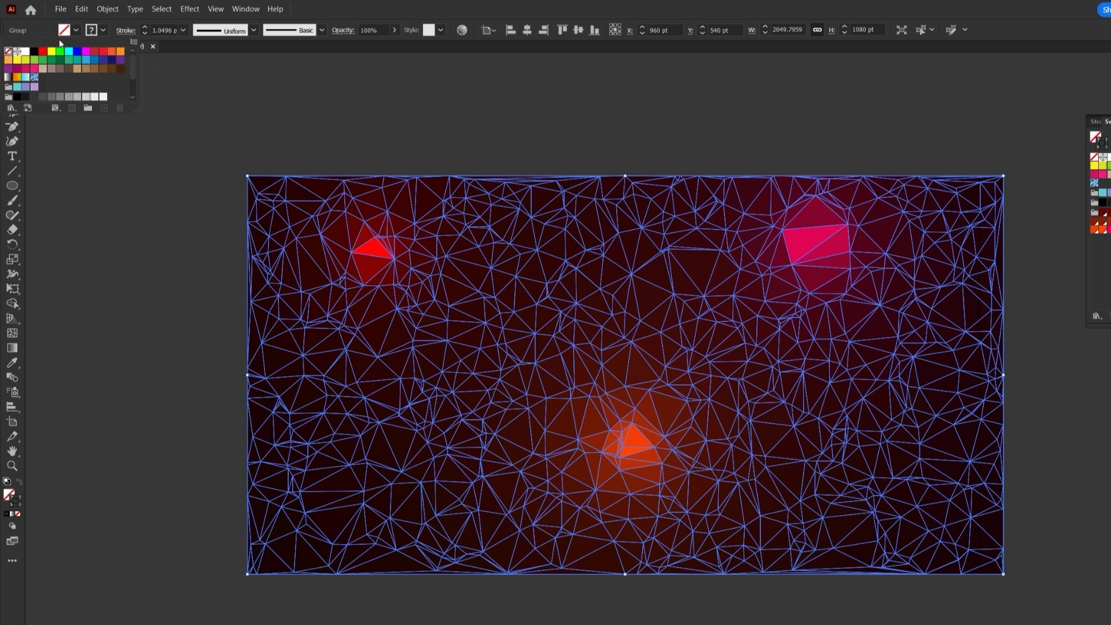
pyautogui.click(103, 32)
pyautogui.click(103, 32)
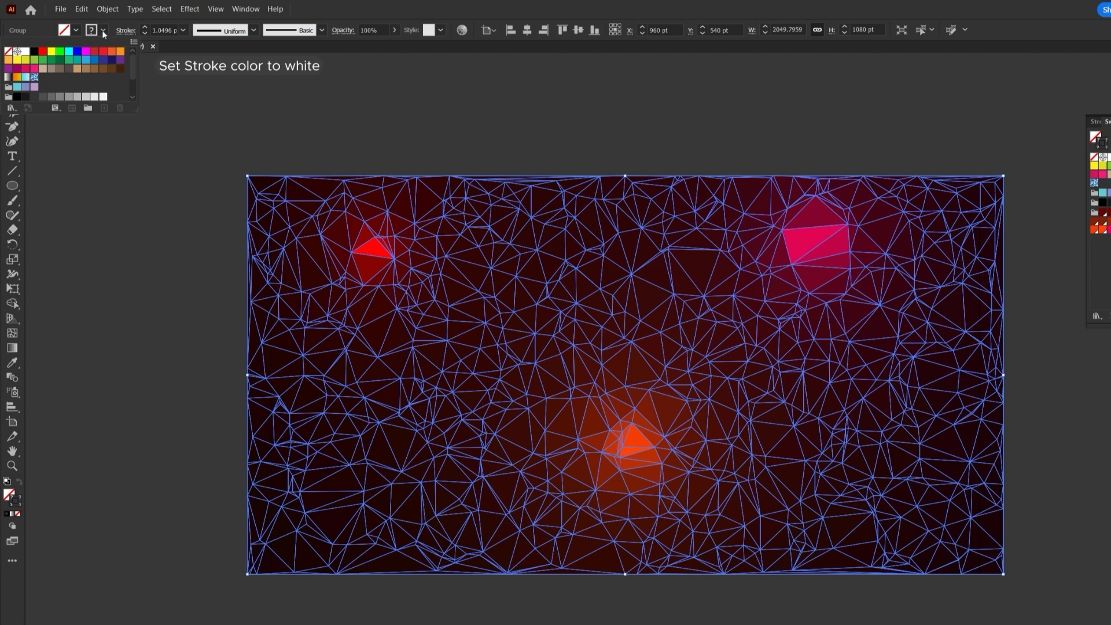
pyautogui.click(28, 52)
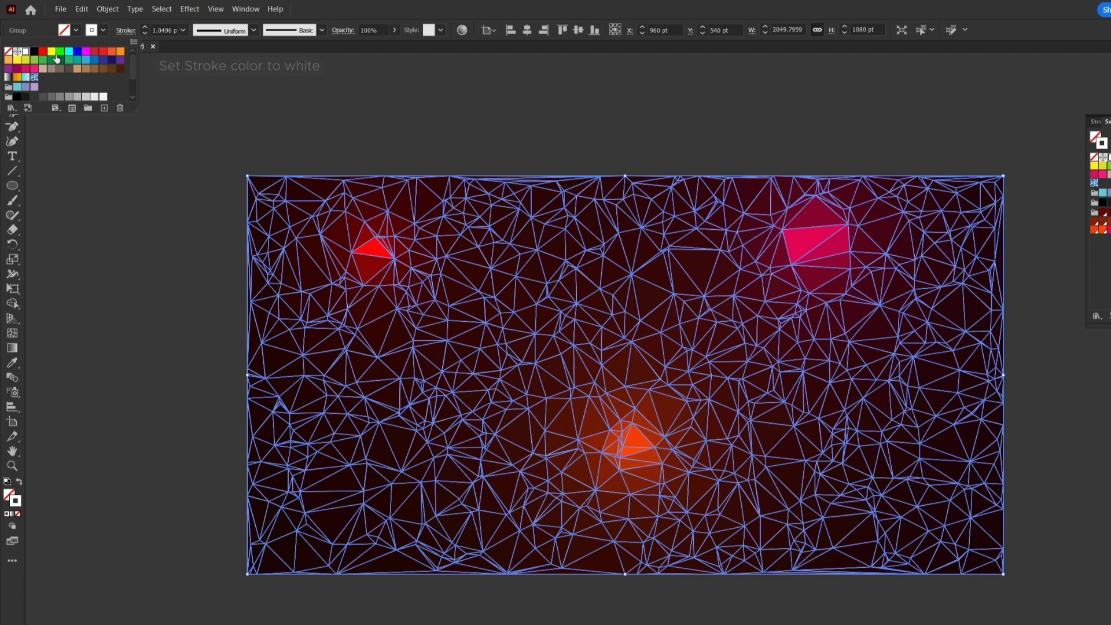
pyautogui.click(172, 76)
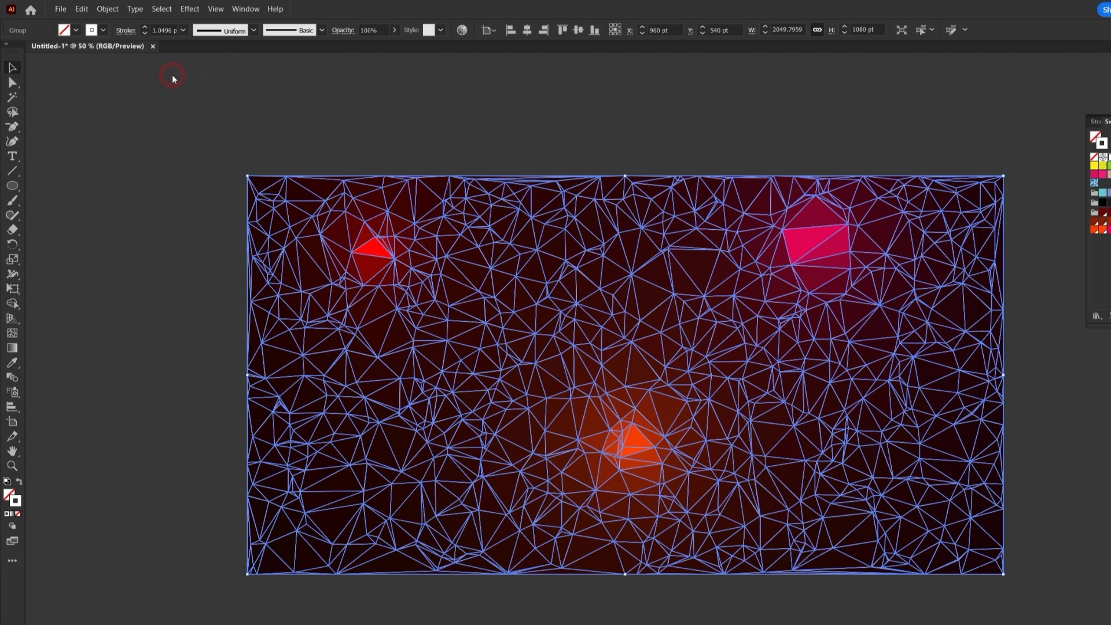
# - Set the pasted mesh's stroke weight to 0.25 pt and its blending mode to Overlay, then deselect it
pyautogui.click(183, 32)
pyautogui.click(212, 44)
pyautogui.click(341, 32)
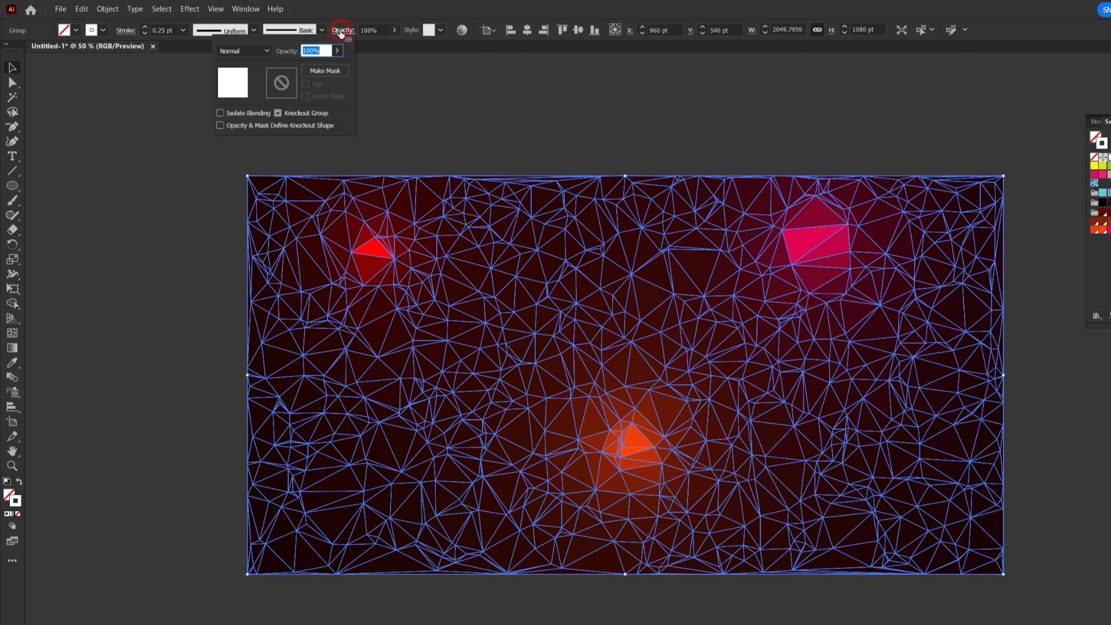
pyautogui.click(266, 50)
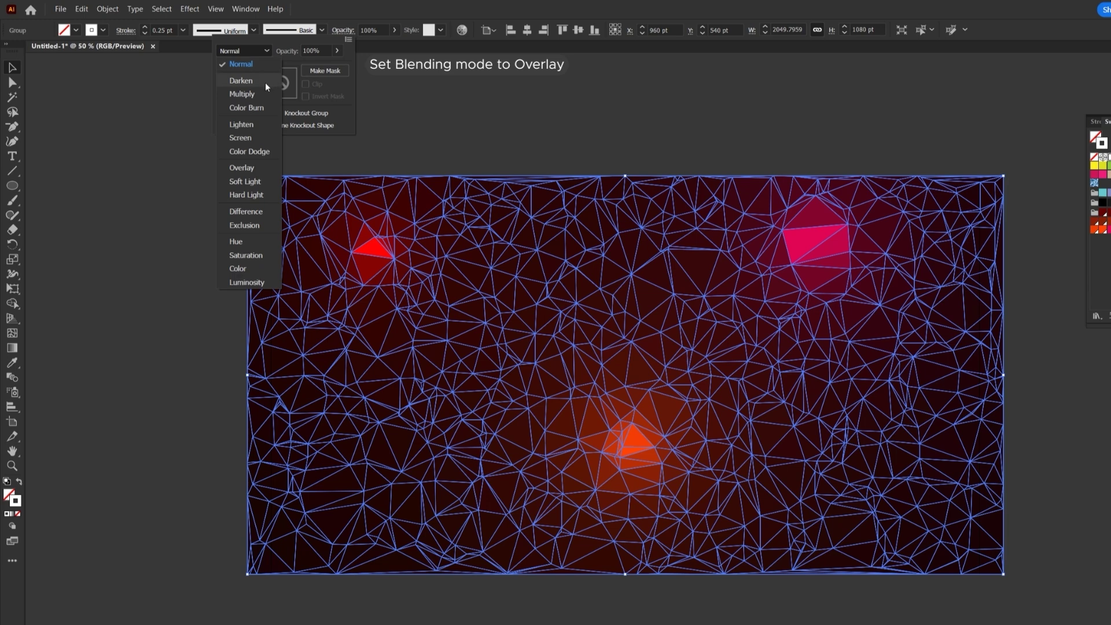
pyautogui.click(259, 167)
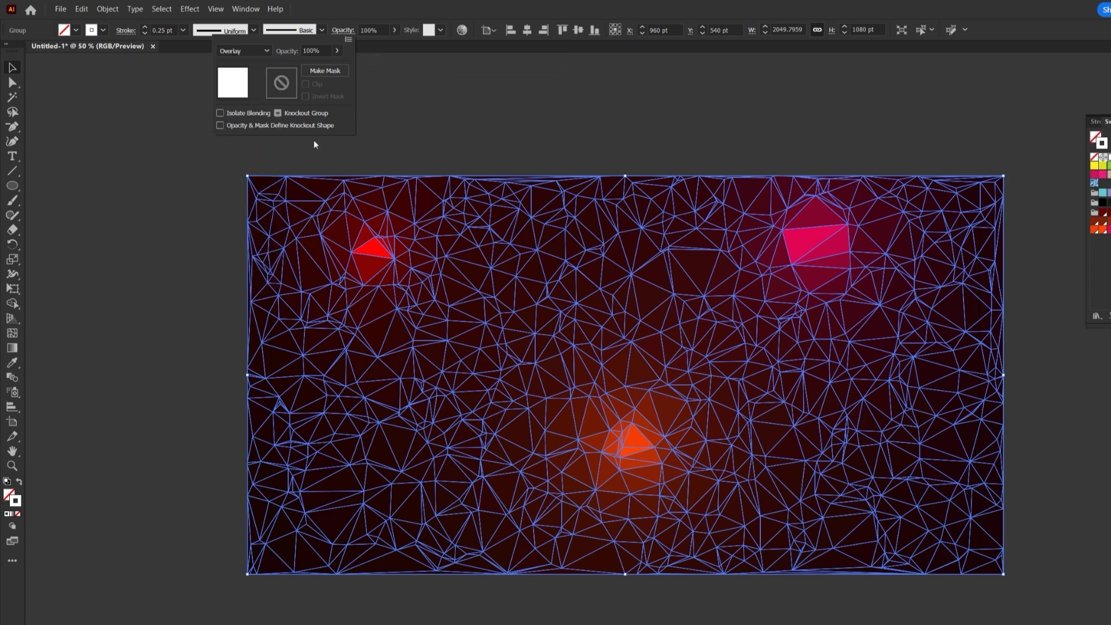
pyautogui.click(402, 100)
pyautogui.click(401, 100)
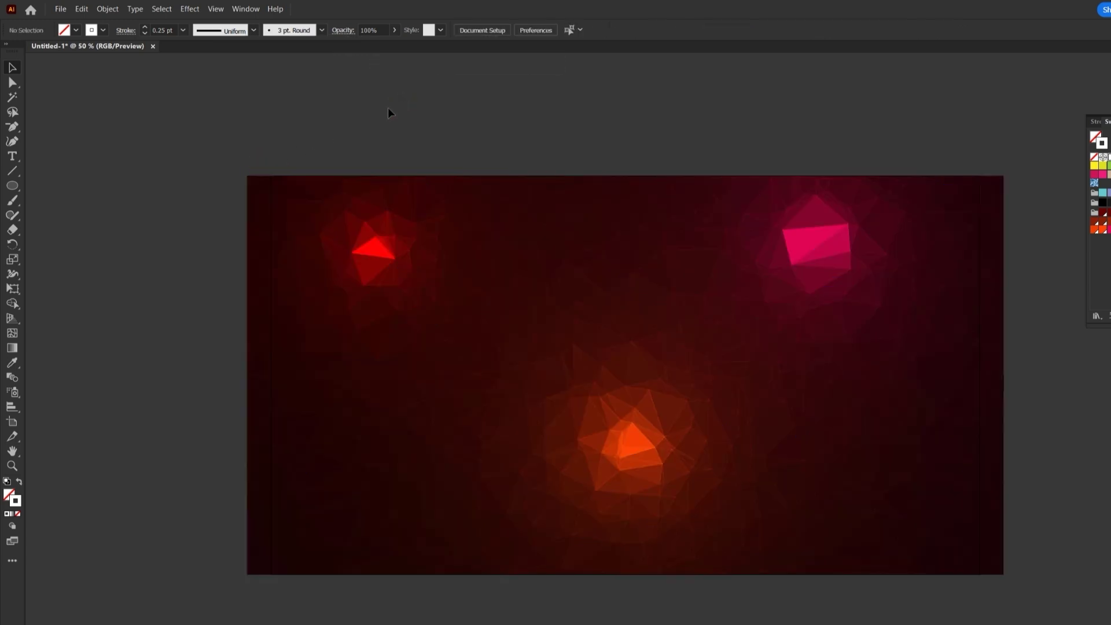
# - Copy the overlay mesh-line group and lock the original
pyautogui.click(369, 188)
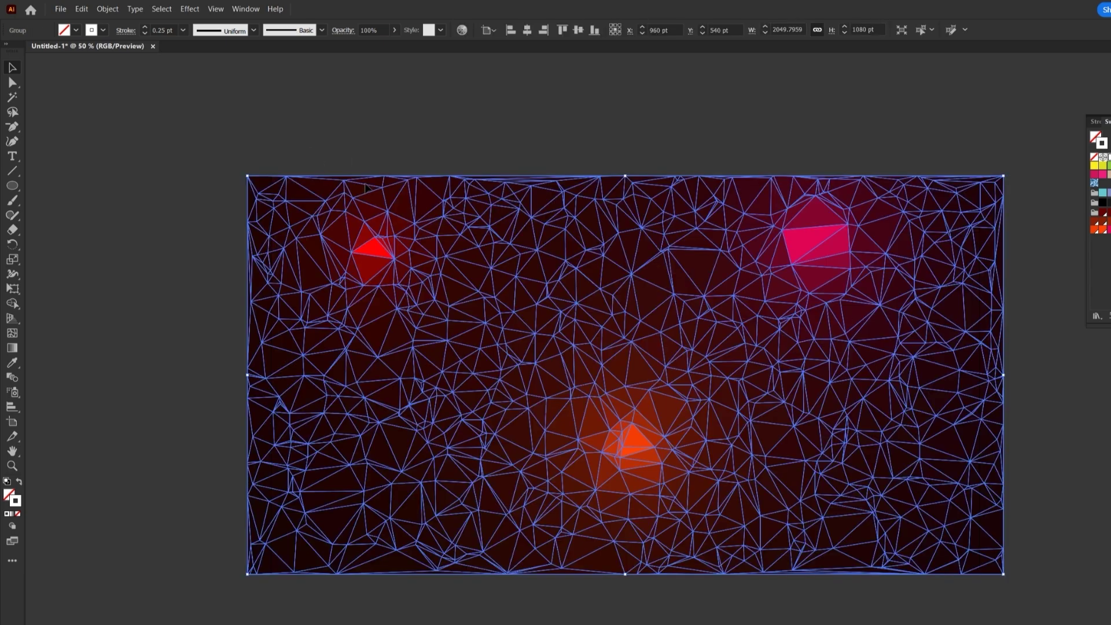
pyautogui.click(82, 9)
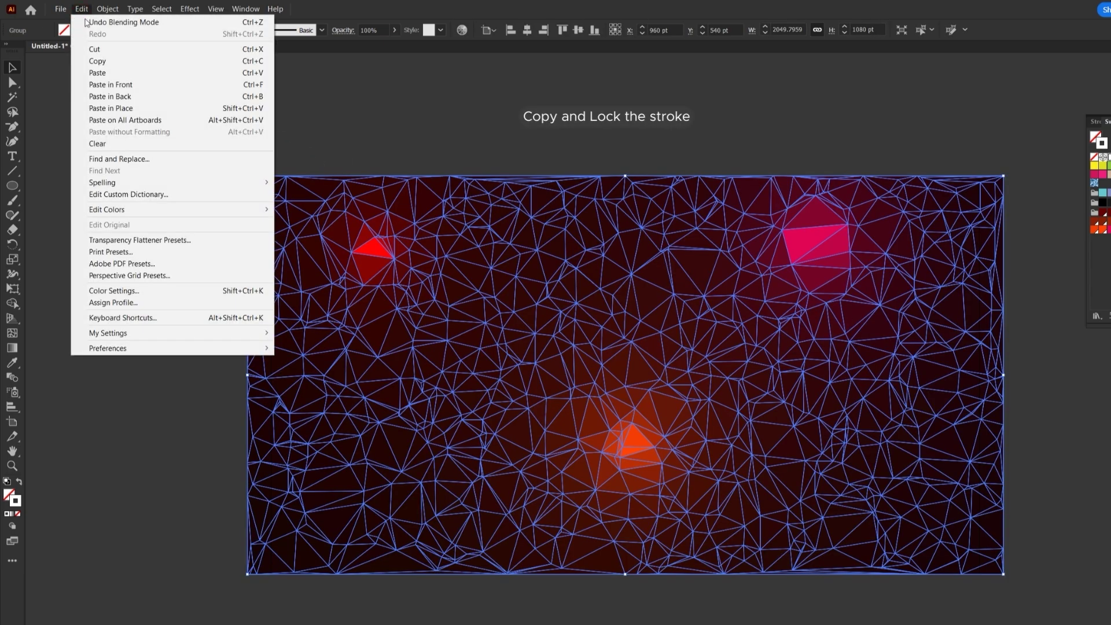
pyautogui.click(114, 62)
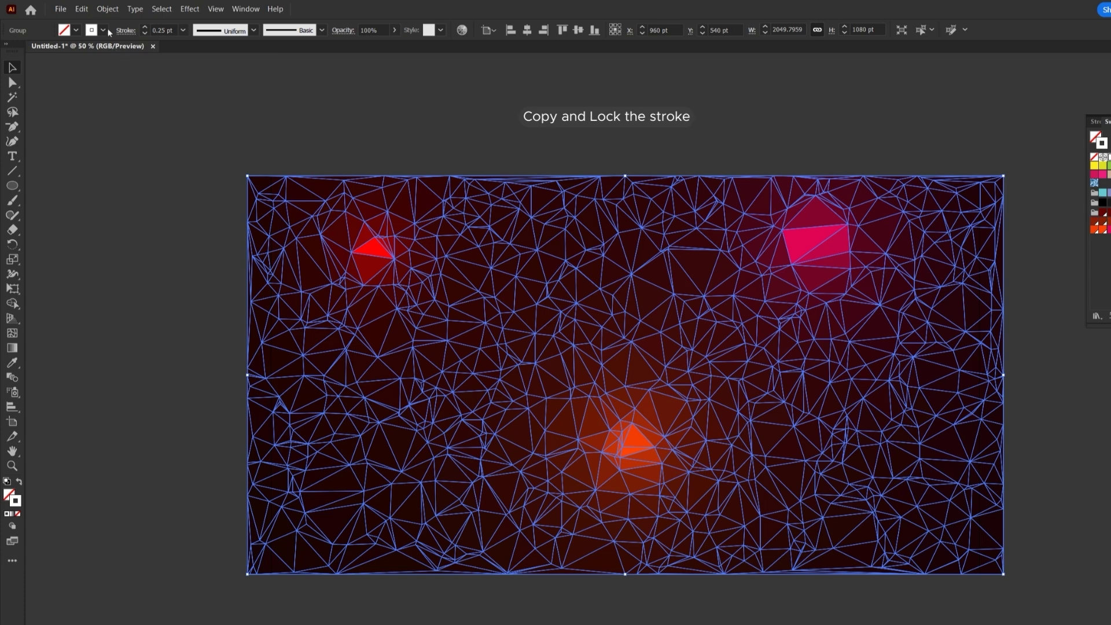
pyautogui.click(106, 10)
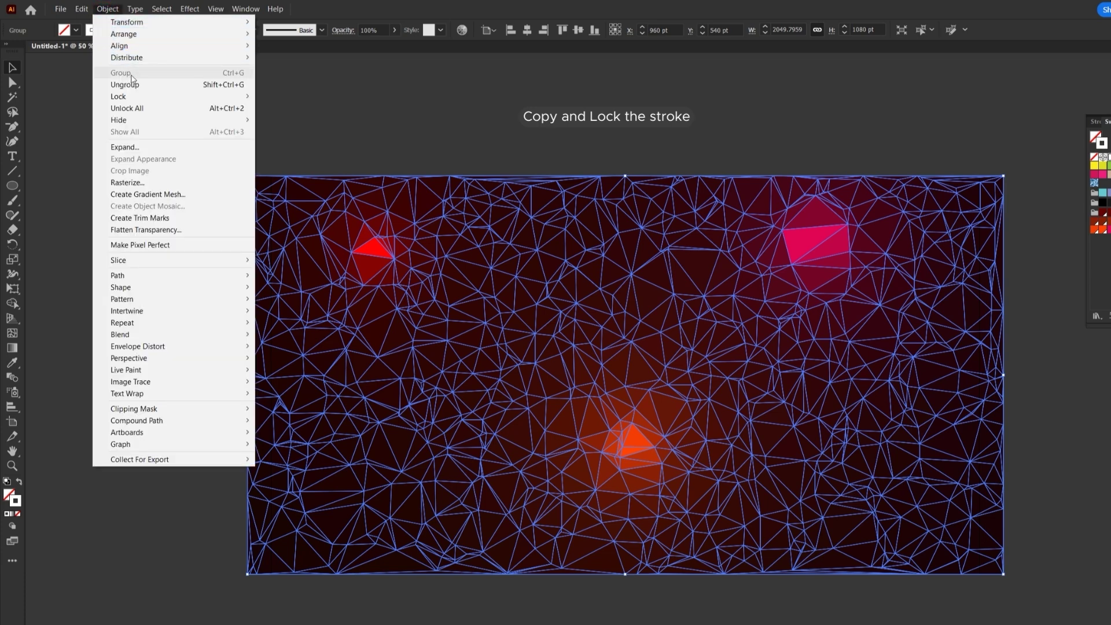
pyautogui.moveTo(143, 100)
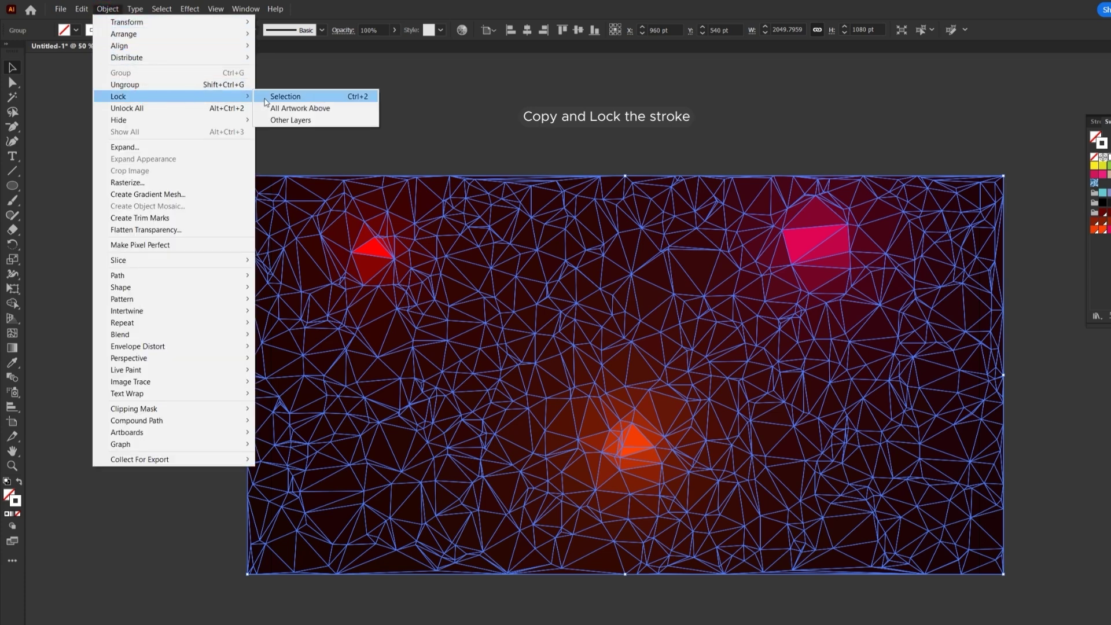
pyautogui.click(267, 97)
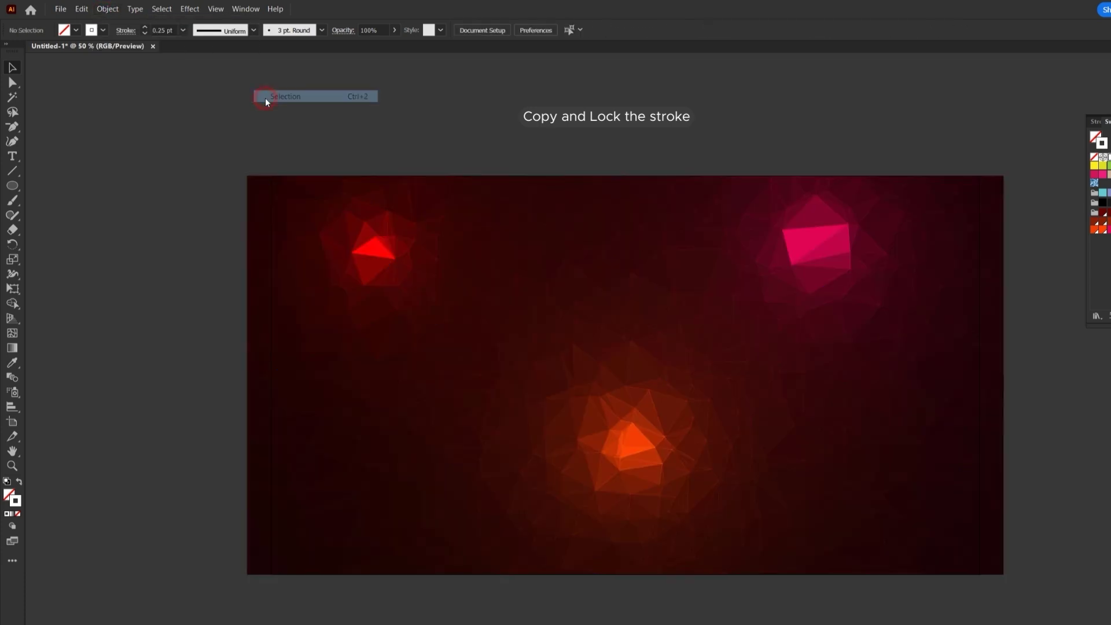
# - Paste the mesh lines in place and delete their connecting segments by selecting all direction handles, keeping only the anchor points
pyautogui.click(81, 10)
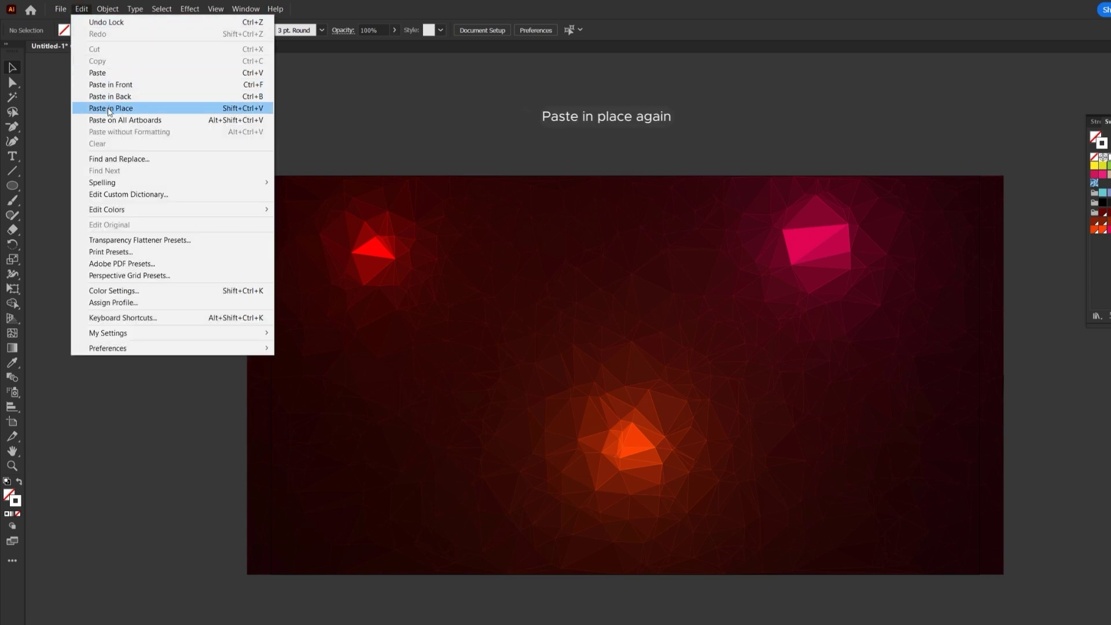
pyautogui.click(111, 108)
pyautogui.click(162, 9)
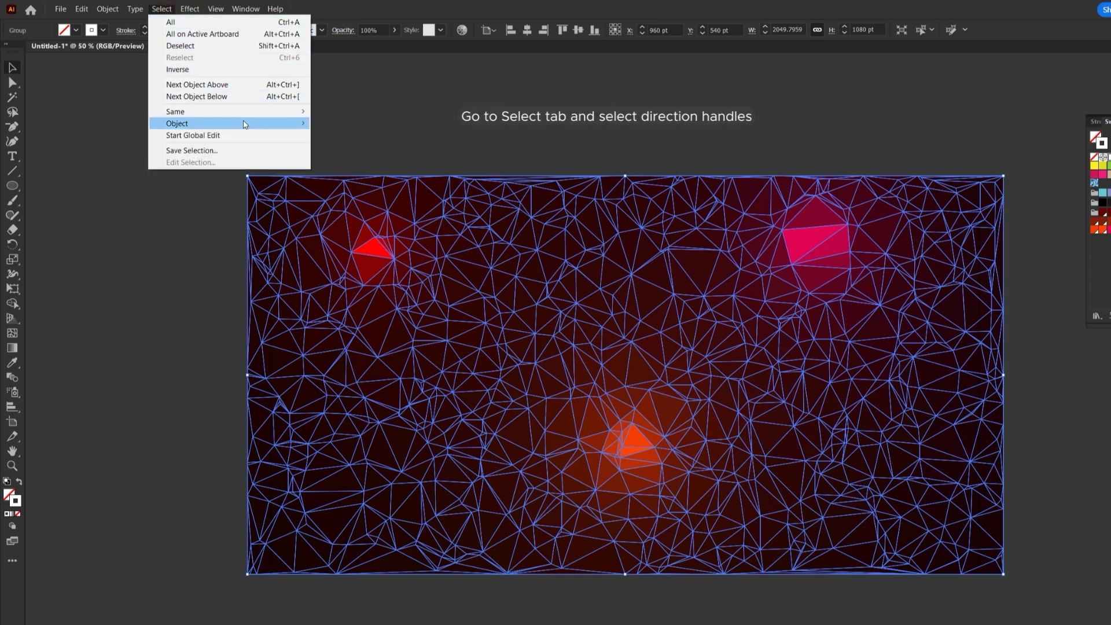
pyautogui.moveTo(245, 124)
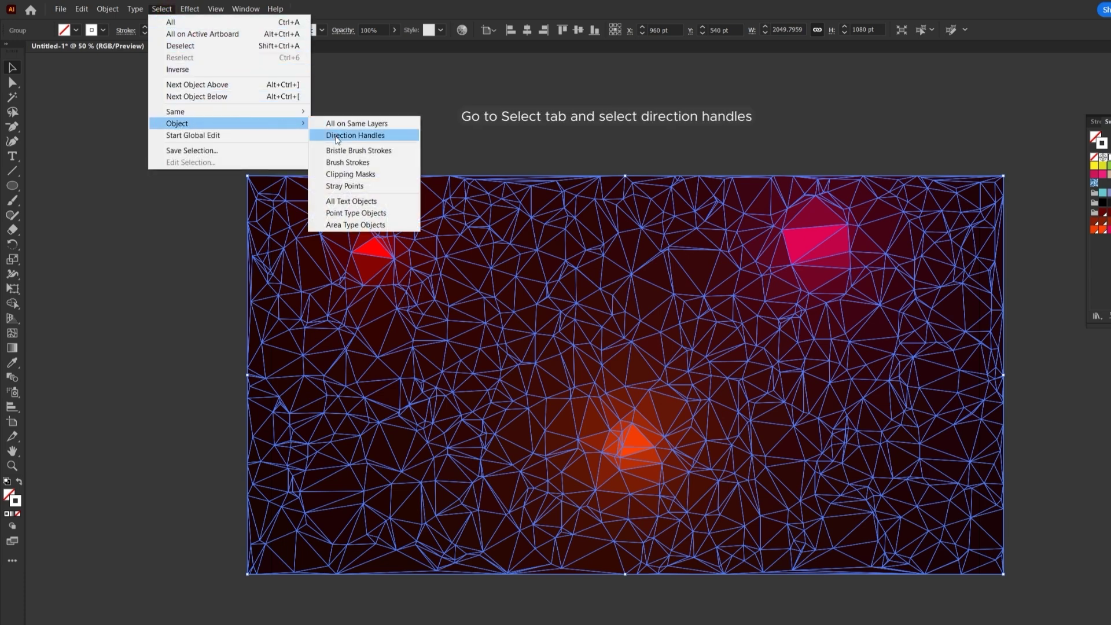
pyautogui.click(336, 136)
pyautogui.press('Delete')
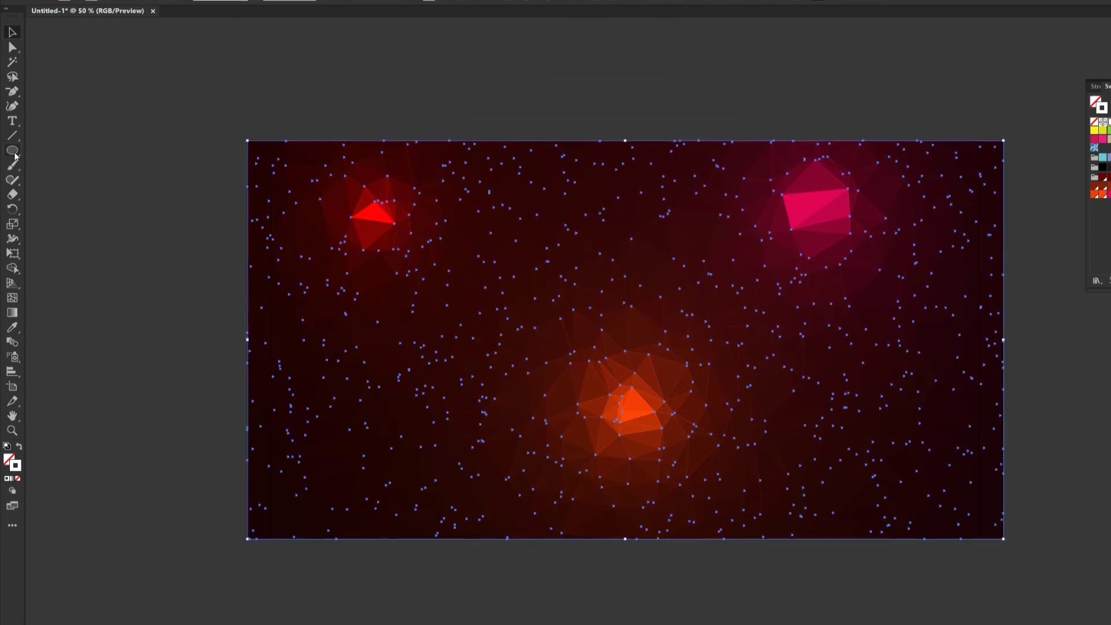
# - Create a 20 x 20 pt circle above the artboard with the Ellipse tool, and swap its fill and stroke to make it solid white
pyautogui.click(18, 190)
pyautogui.click(58, 174)
pyautogui.hotkey('ctrl', 'shift', 'a')
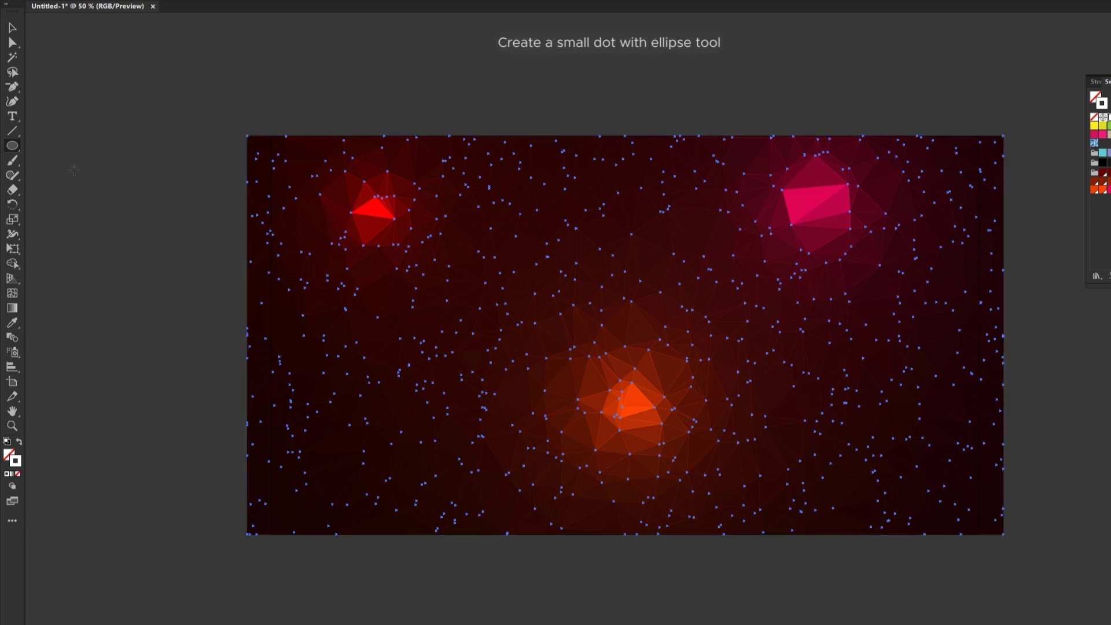
pyautogui.click(592, 68)
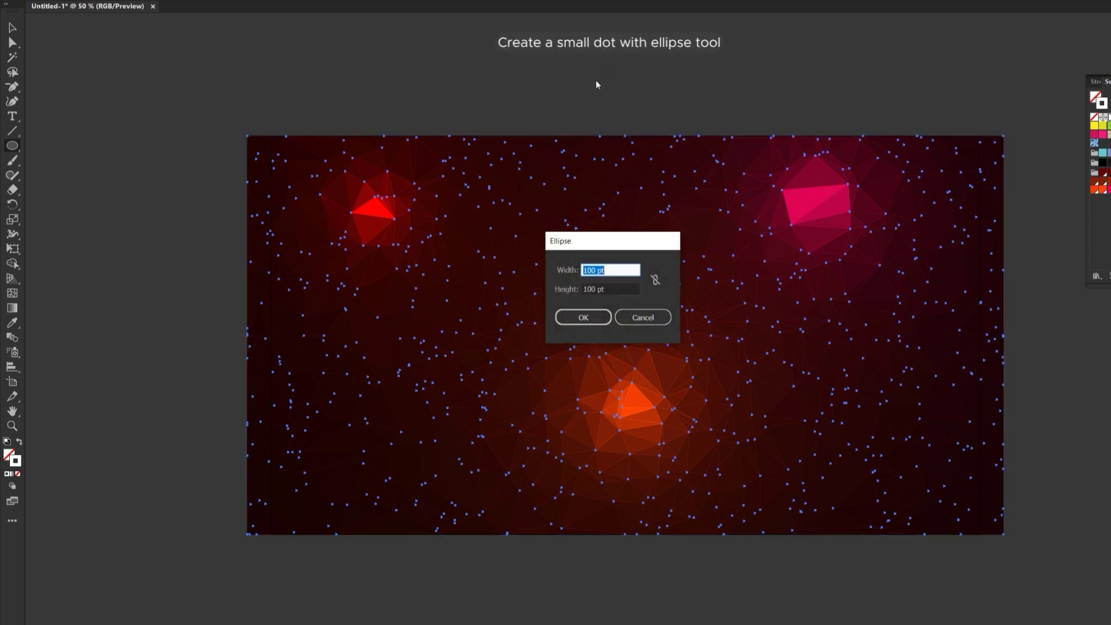
pyautogui.click(655, 281)
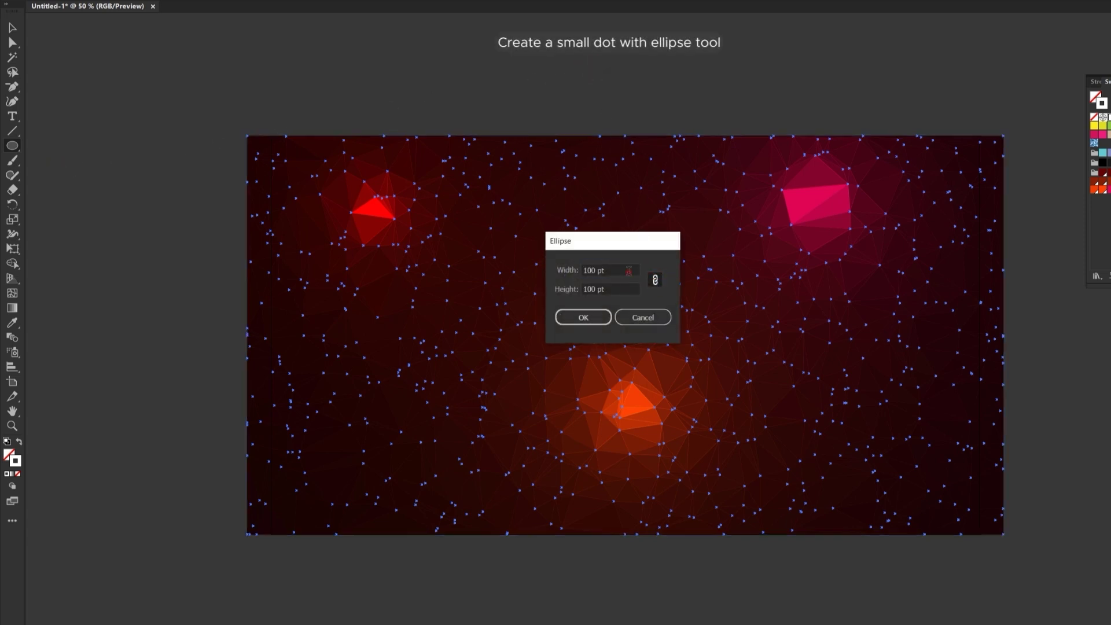
pyautogui.click(629, 270)
pyautogui.write('20')
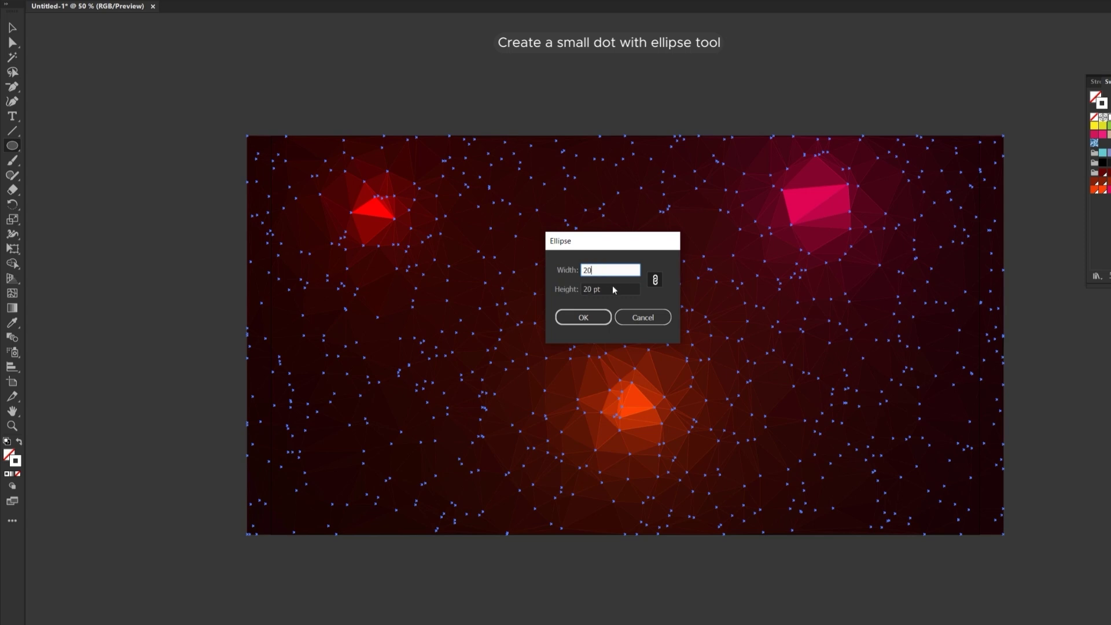
pyautogui.click(582, 318)
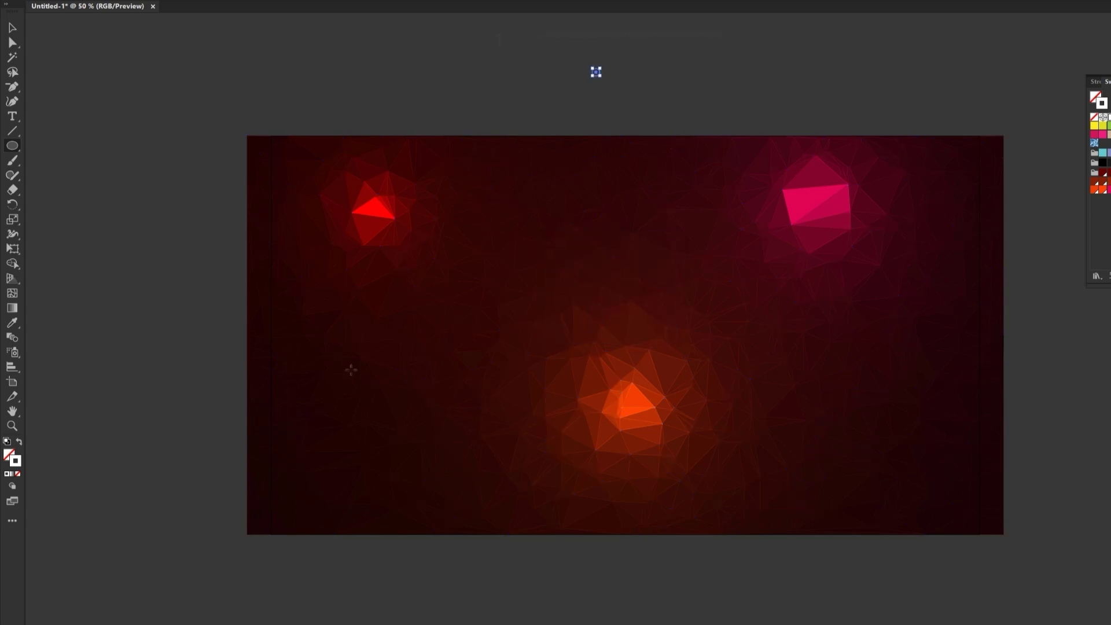
pyautogui.click(19, 442)
pyautogui.click(14, 28)
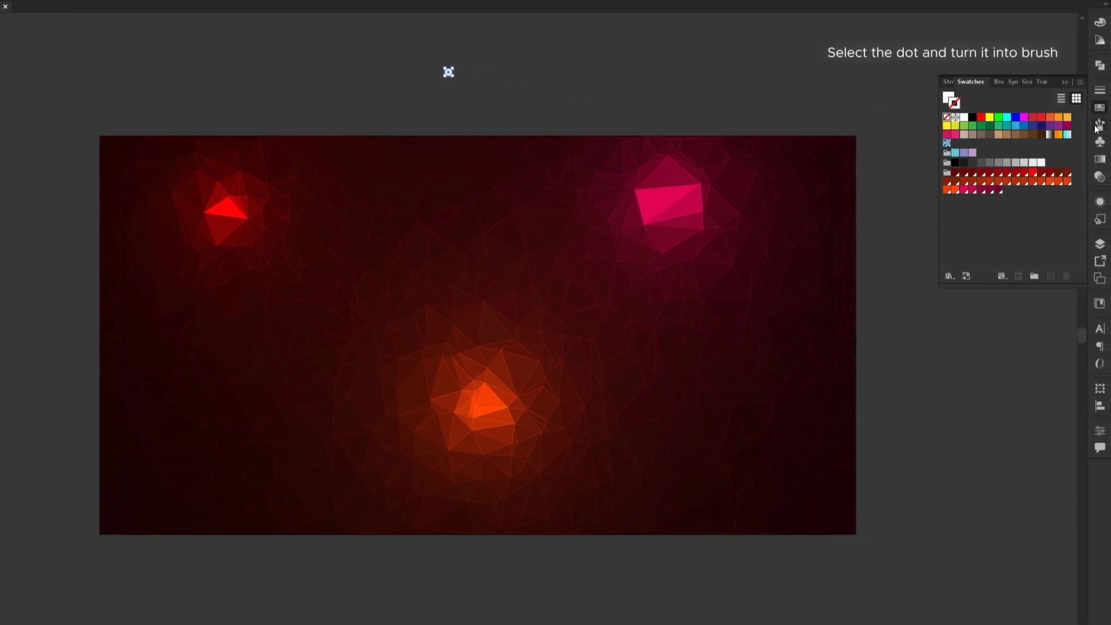
# - Turn the white dot into a new scatter brush with the default options
pyautogui.click(1098, 125)
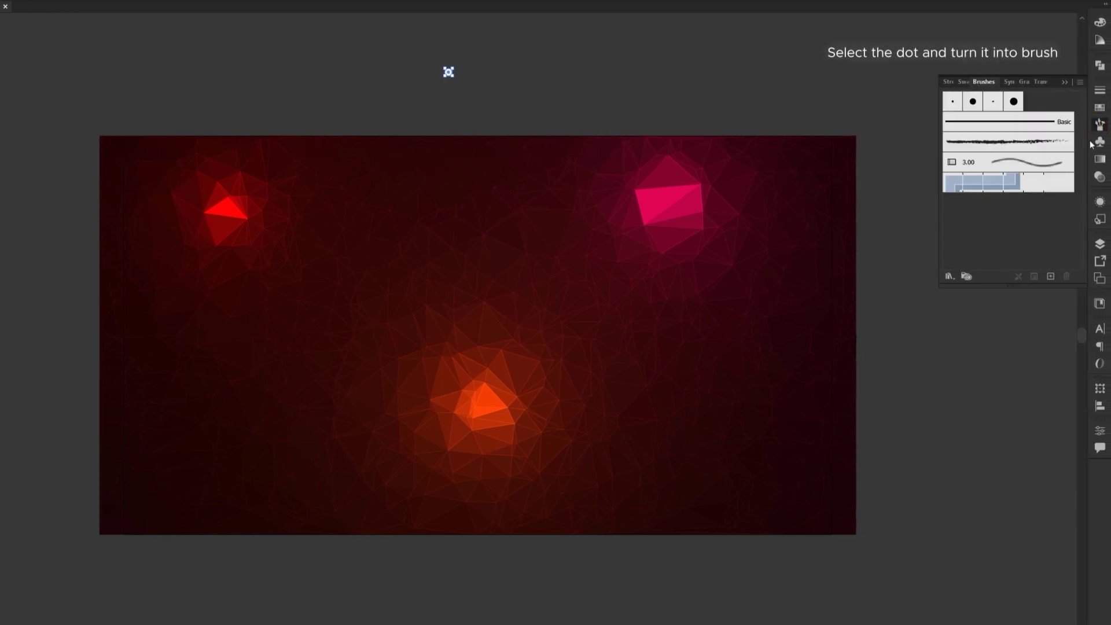
pyautogui.click(1050, 277)
pyautogui.click(475, 336)
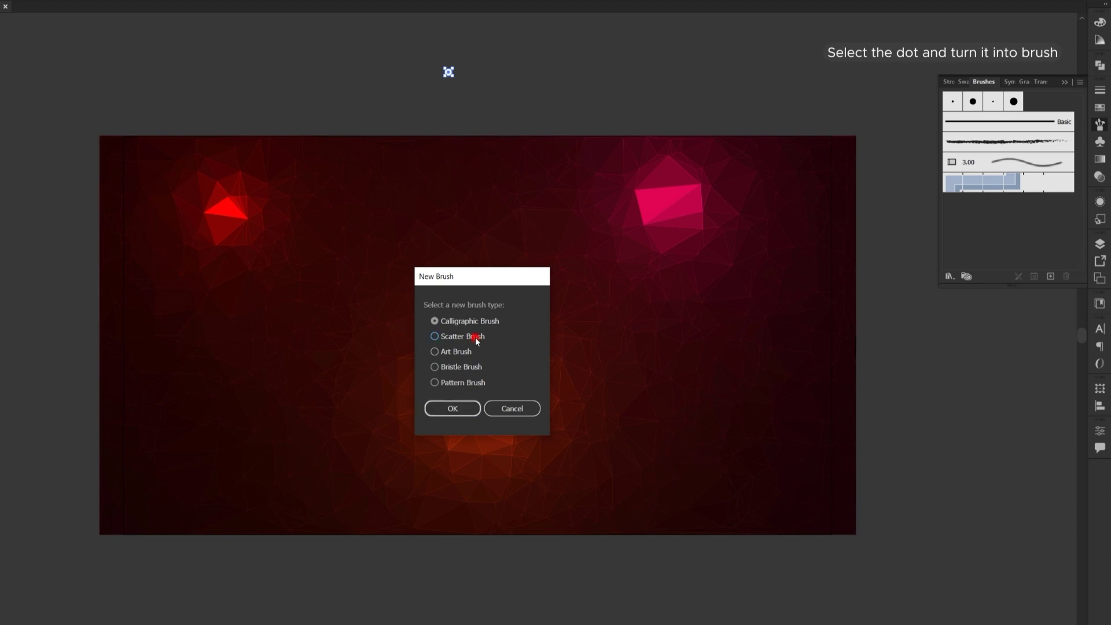
pyautogui.click(458, 408)
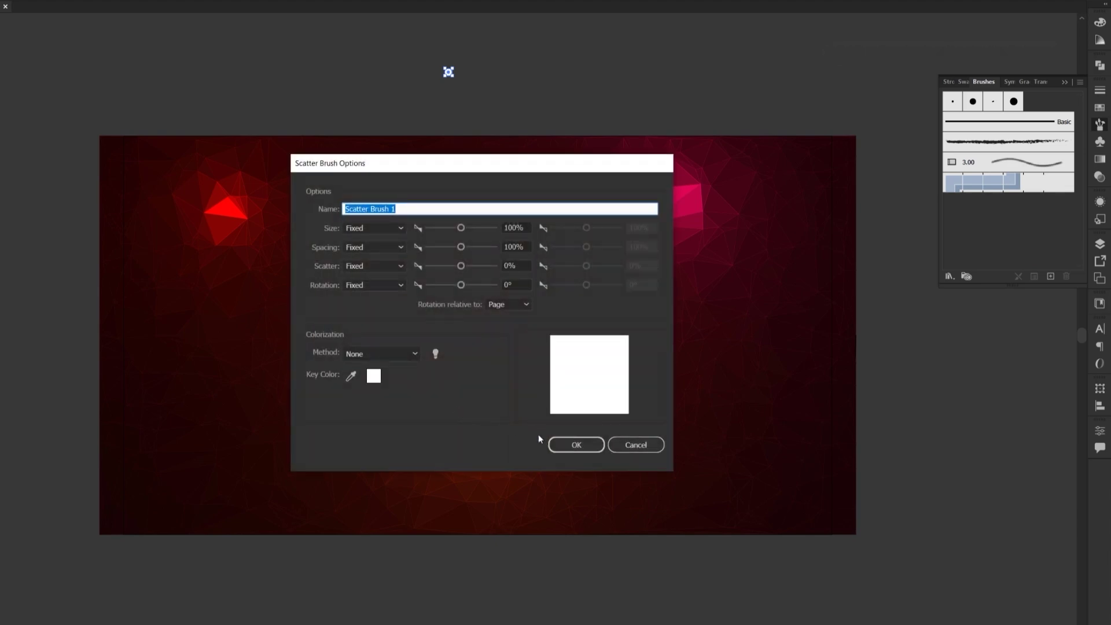
pyautogui.click(577, 446)
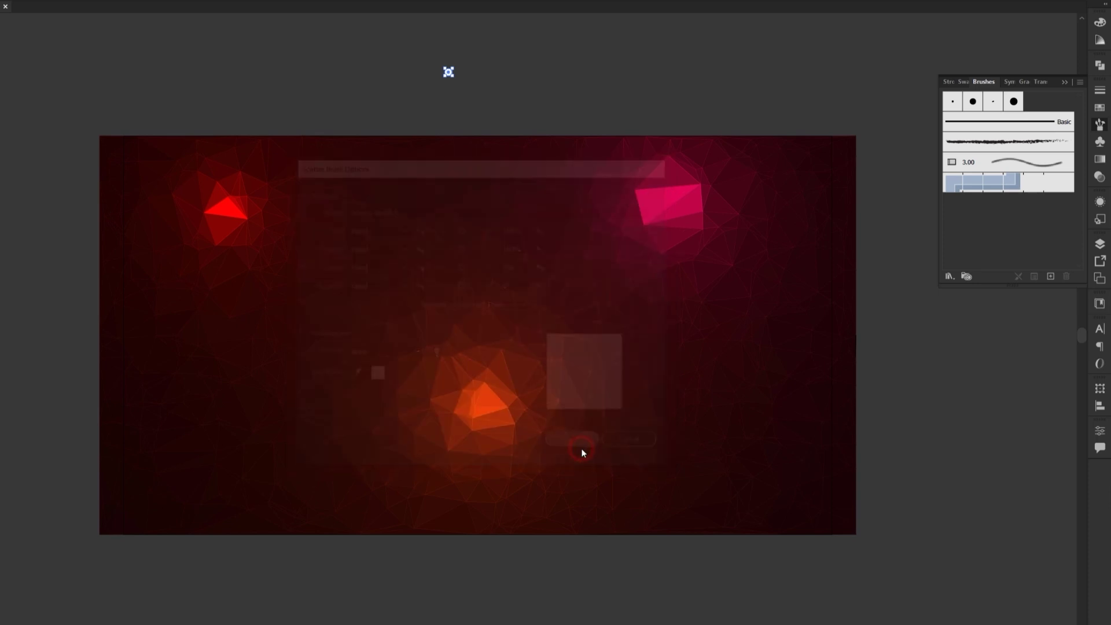
# - Delete the original dot above the artboard and apply the new scatter brush to the group of mesh points
pyautogui.click(480, 63)
pyautogui.moveTo(479, 57)
pyautogui.mouseDown()
pyautogui.moveTo(415, 93)
pyautogui.moveTo(407, 149)
pyautogui.moveTo(473, 187)
pyautogui.mouseUp()
pyautogui.press('Delete')
pyautogui.click(954, 121)
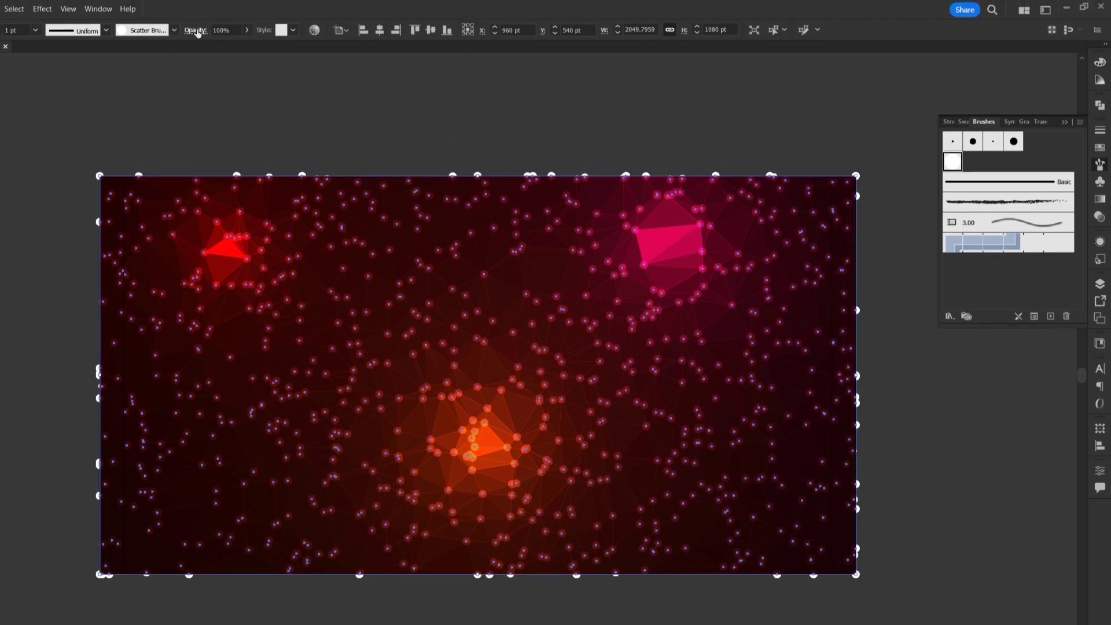
# - Set the dotted group's blending mode to Normal and its stroke weight to 0.25 pt
pyautogui.click(195, 31)
pyautogui.click(121, 51)
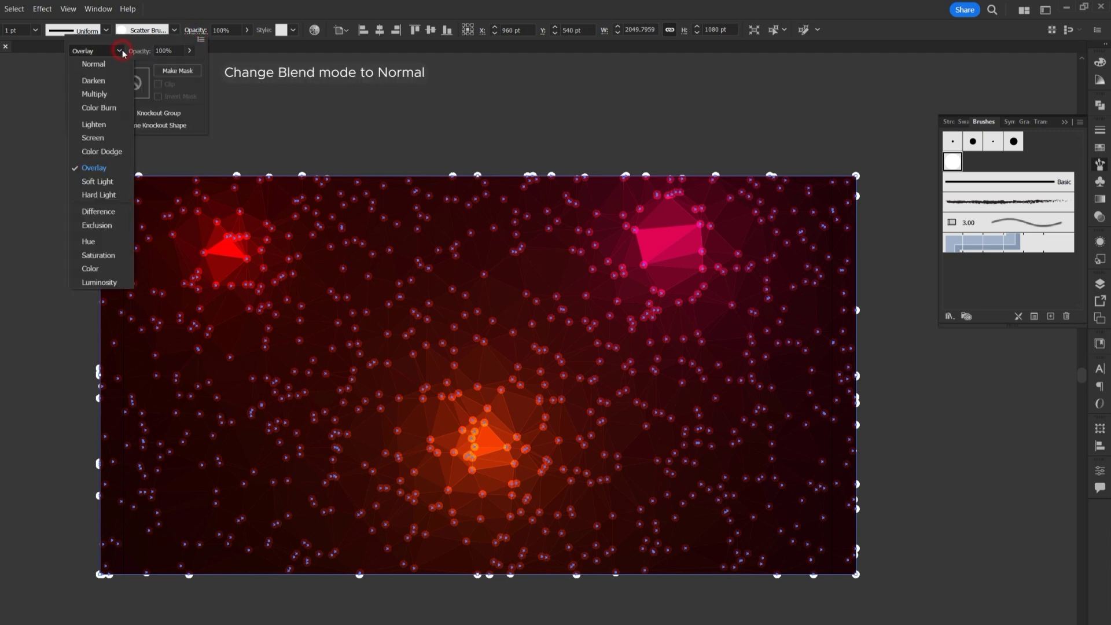
pyautogui.click(115, 64)
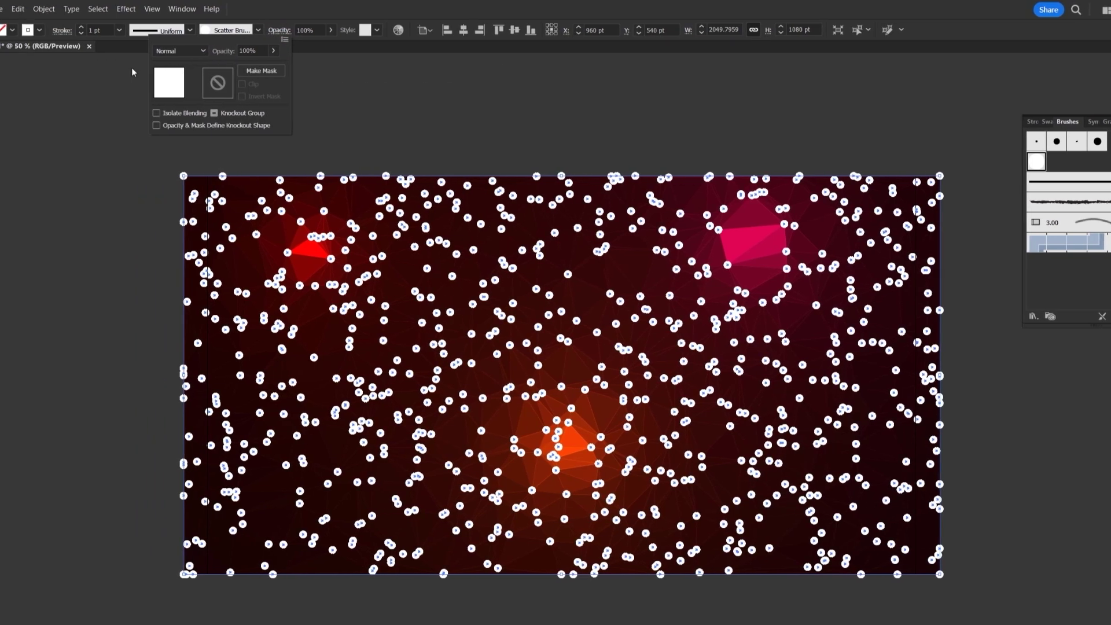
pyautogui.click(96, 71)
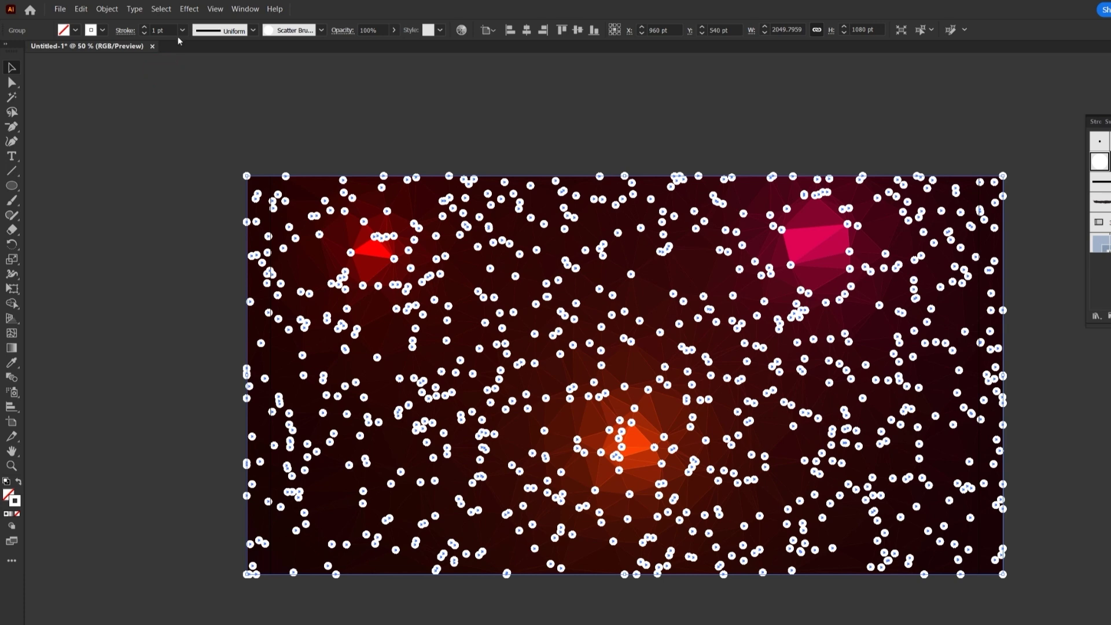
pyautogui.click(183, 30)
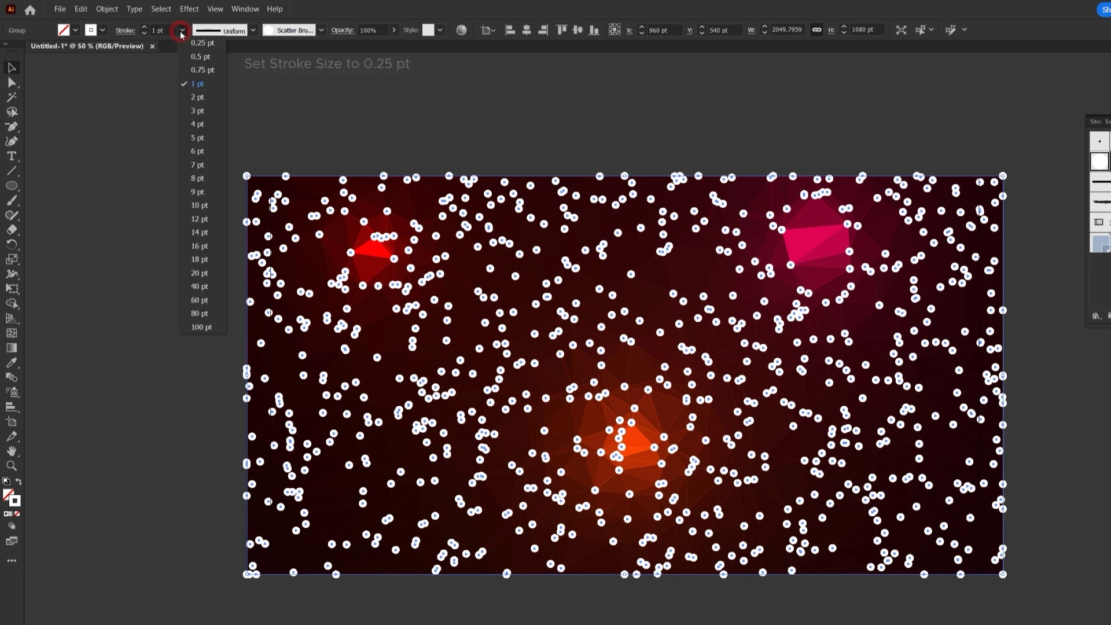
pyautogui.click(214, 43)
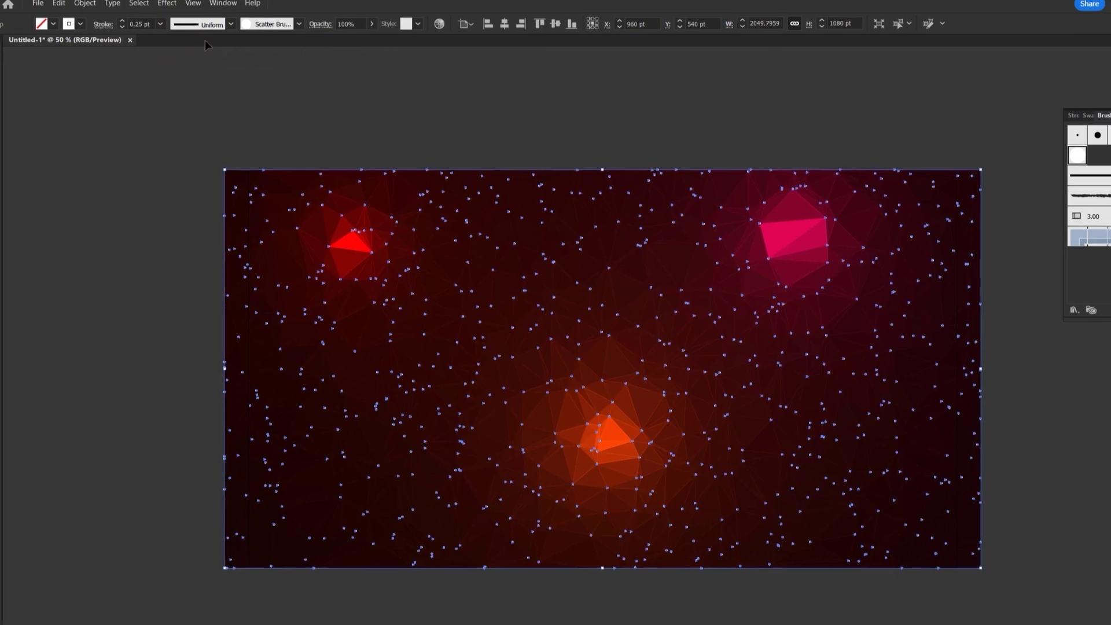
# - Set the scatter brush stroke size of the dots to a fixed 10% with the preview on, then deselect the group
pyautogui.click(1047, 278)
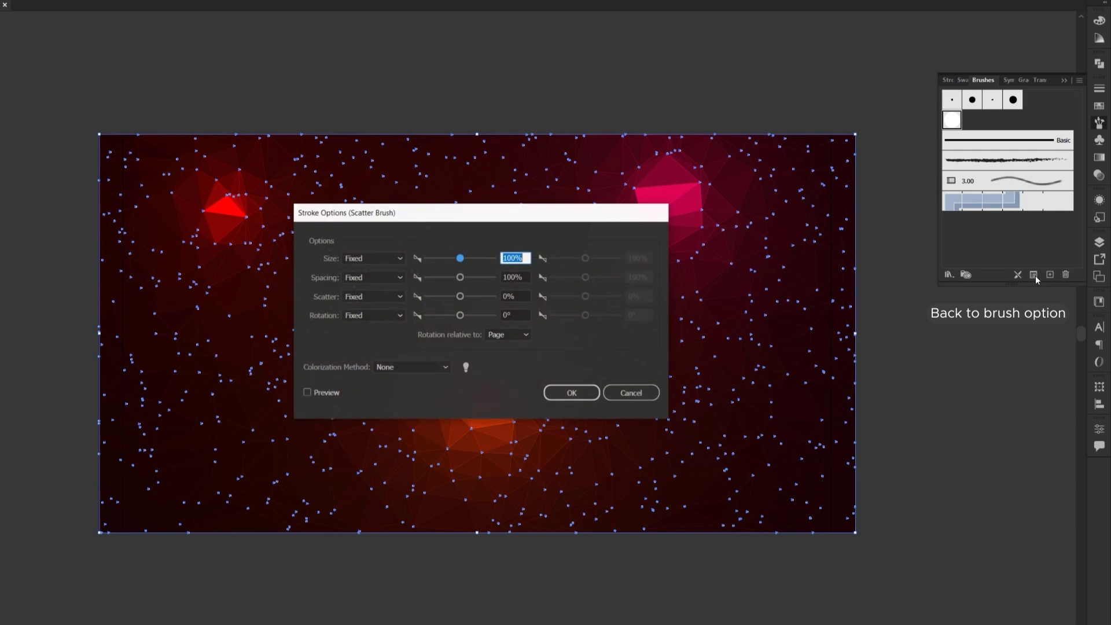
pyautogui.moveTo(462, 258); pyautogui.dragTo(427, 259)
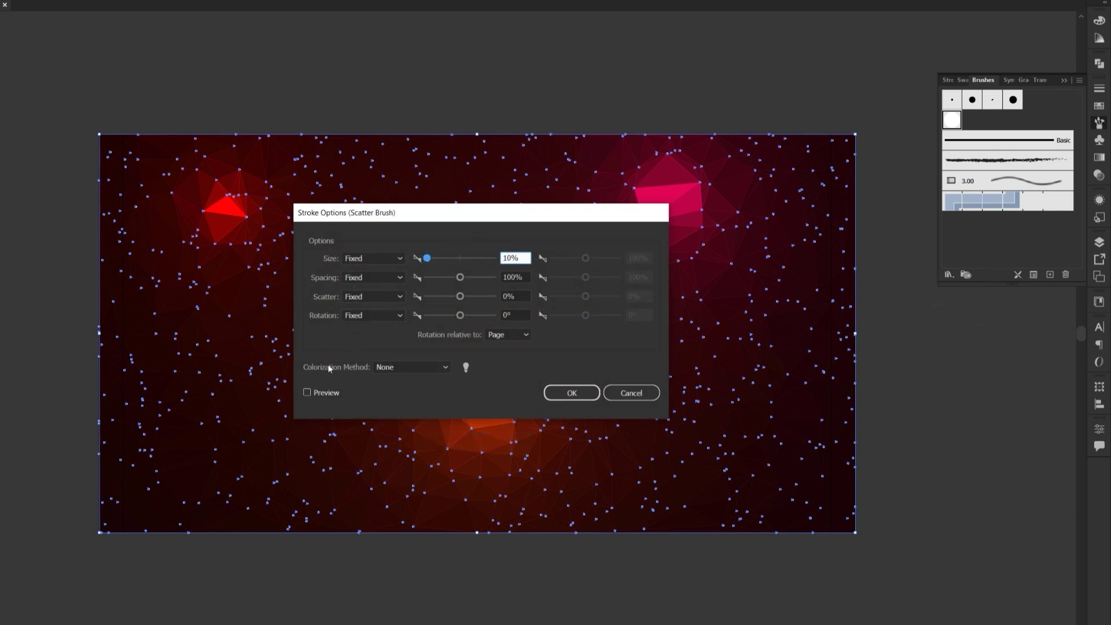
pyautogui.click(307, 395)
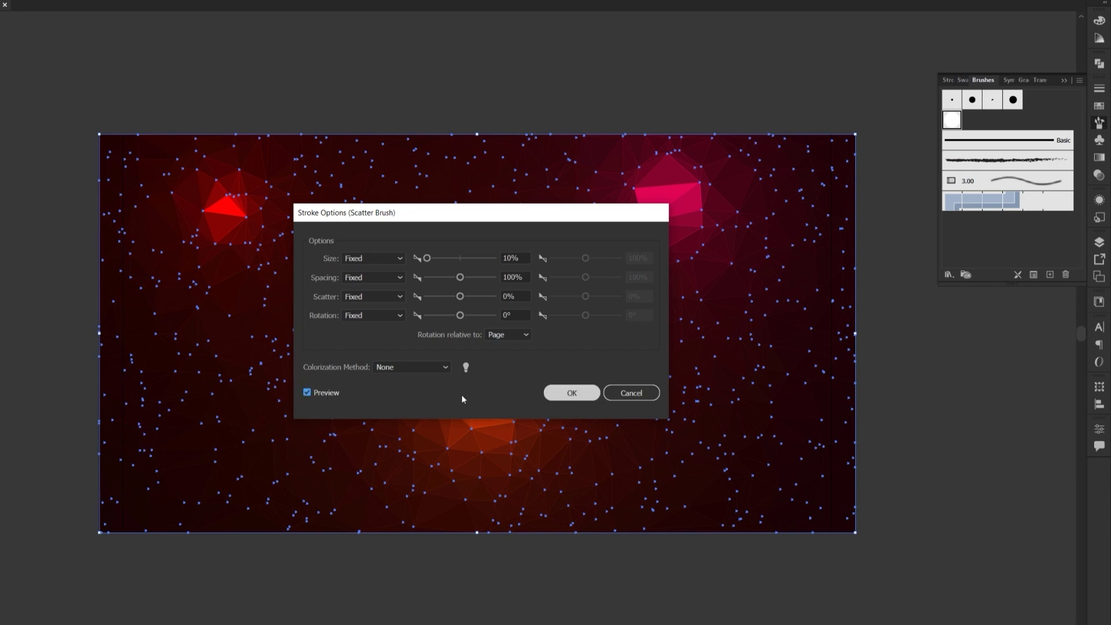
pyautogui.click(570, 393)
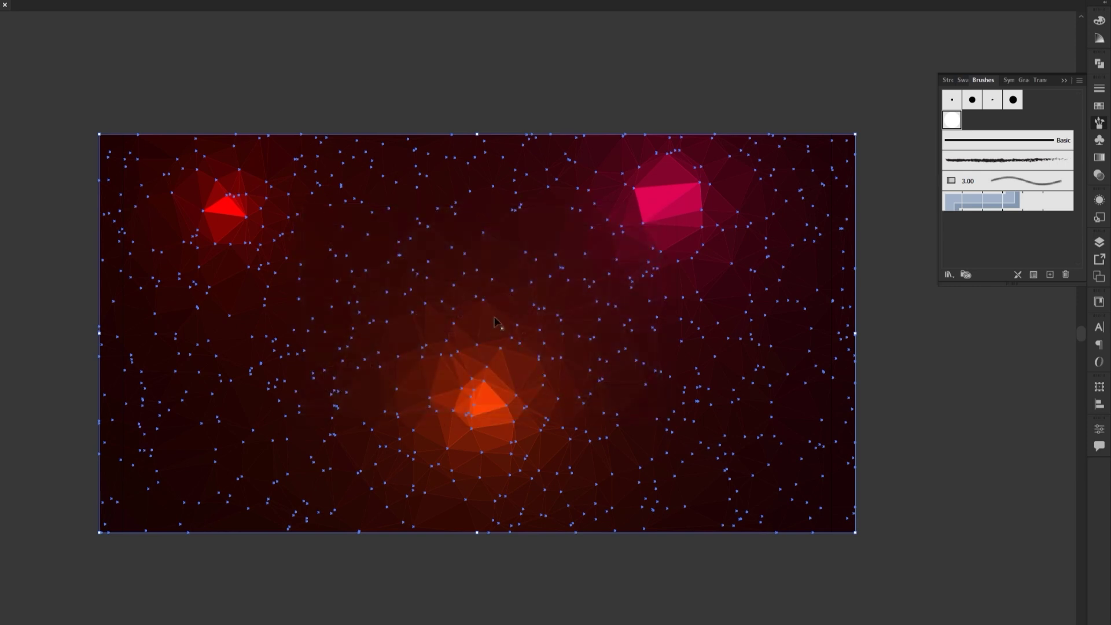
pyautogui.click(318, 110)
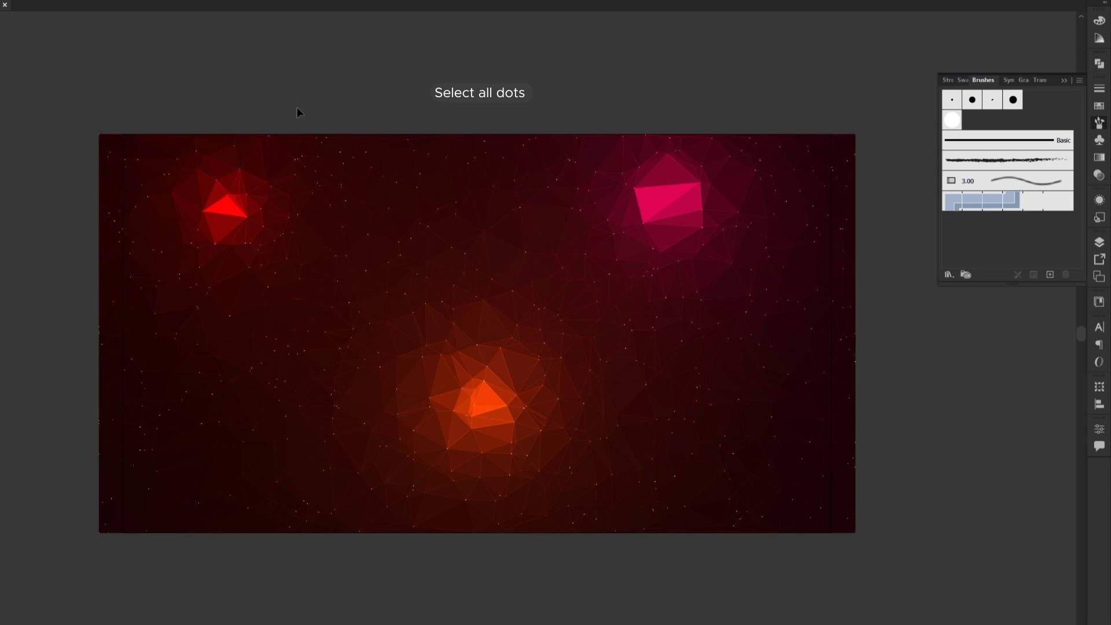
# - Expand the appearance of all the mesh dots, unite them with Pathfinder, and deselect them
pyautogui.moveTo(338, 151); pyautogui.dragTo(341, 154)
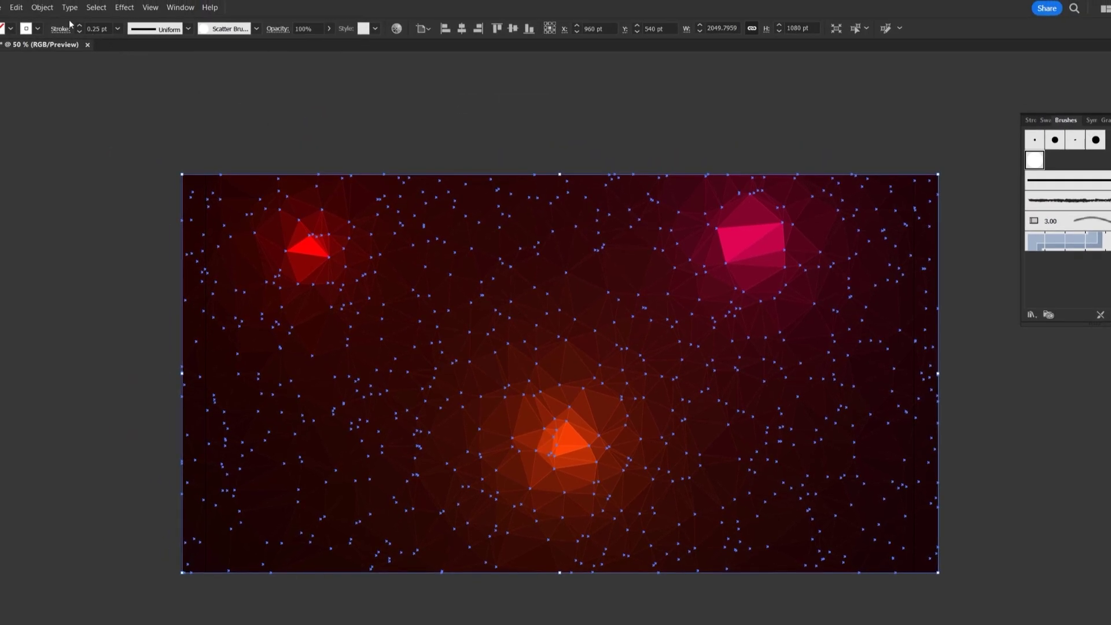
pyautogui.click(45, 11)
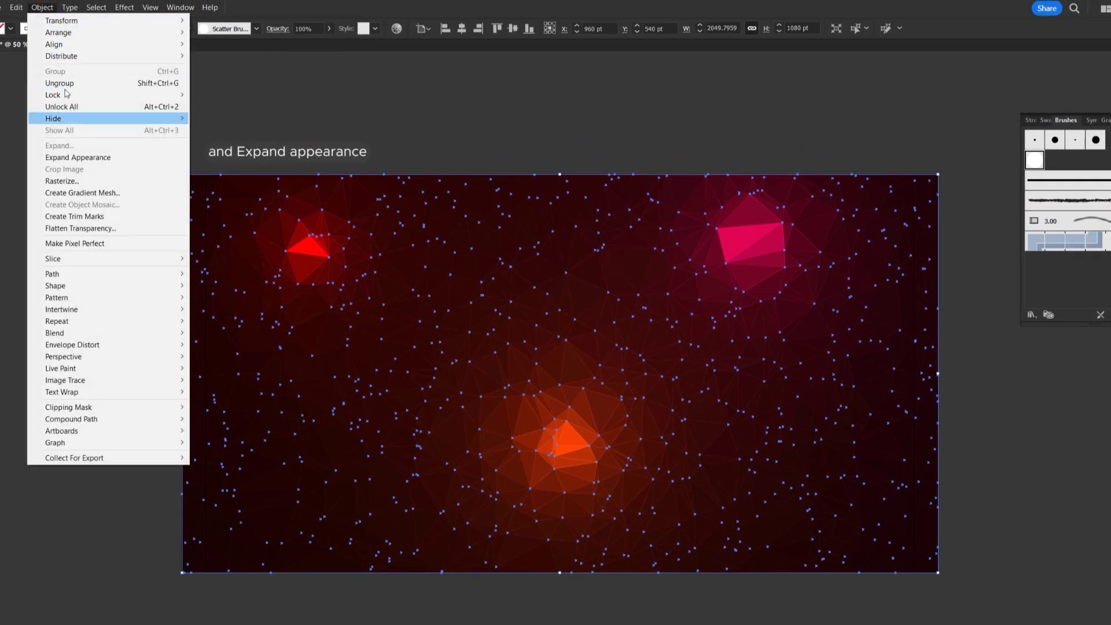
pyautogui.click(82, 157)
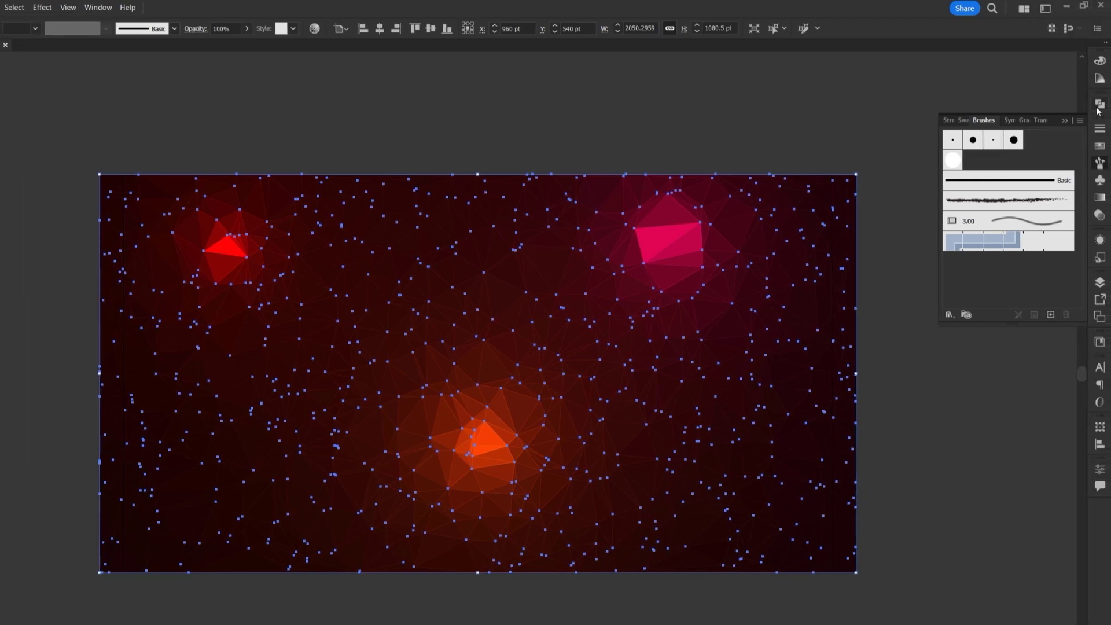
pyautogui.click(1099, 106)
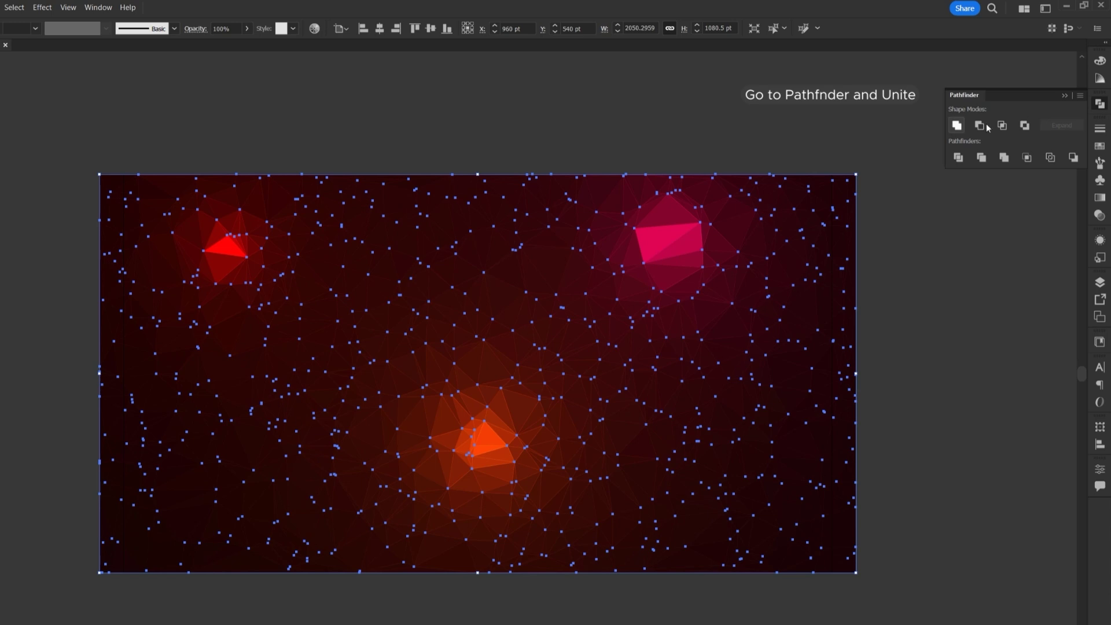
pyautogui.click(958, 127)
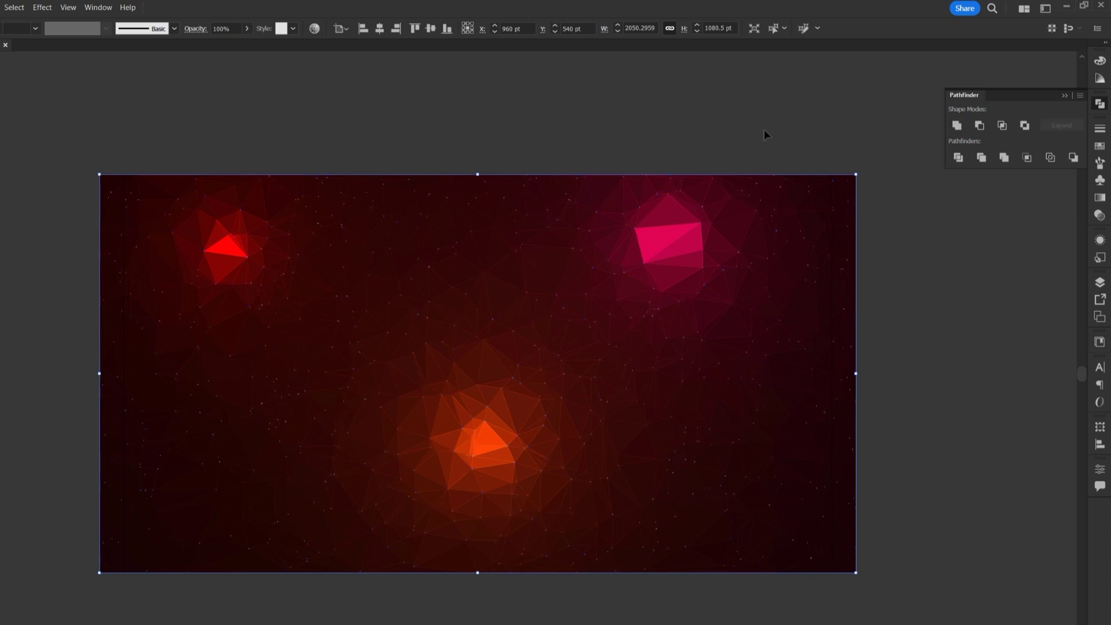
pyautogui.click(321, 140)
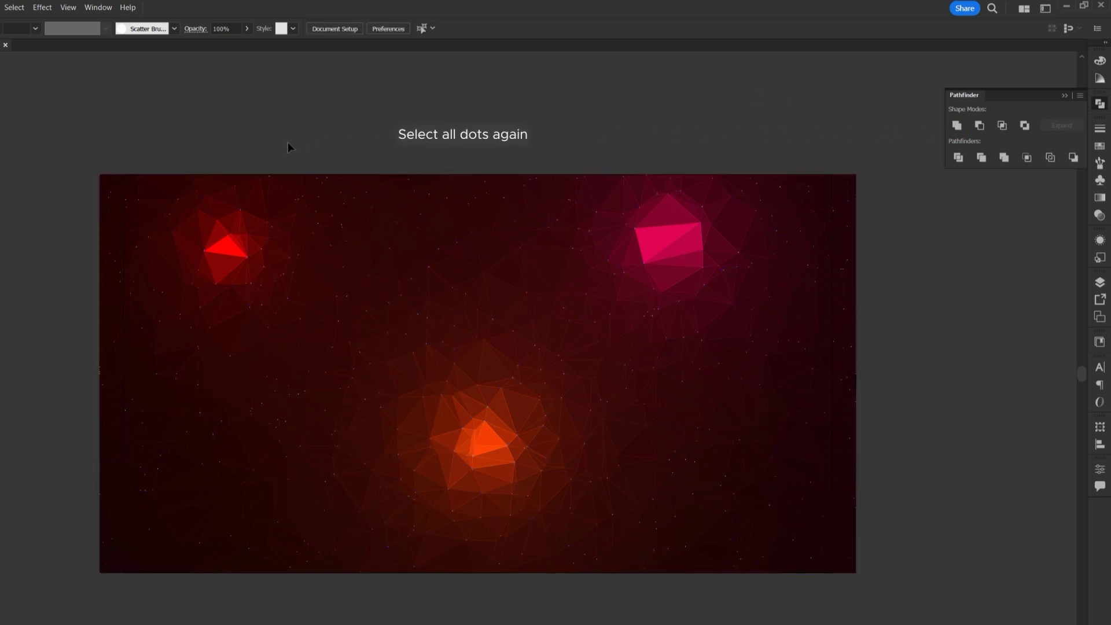
# - Randomize the scale of each dot between 100 and 1000 with the Randomus script
pyautogui.moveTo(273, 160); pyautogui.dragTo(343, 197)
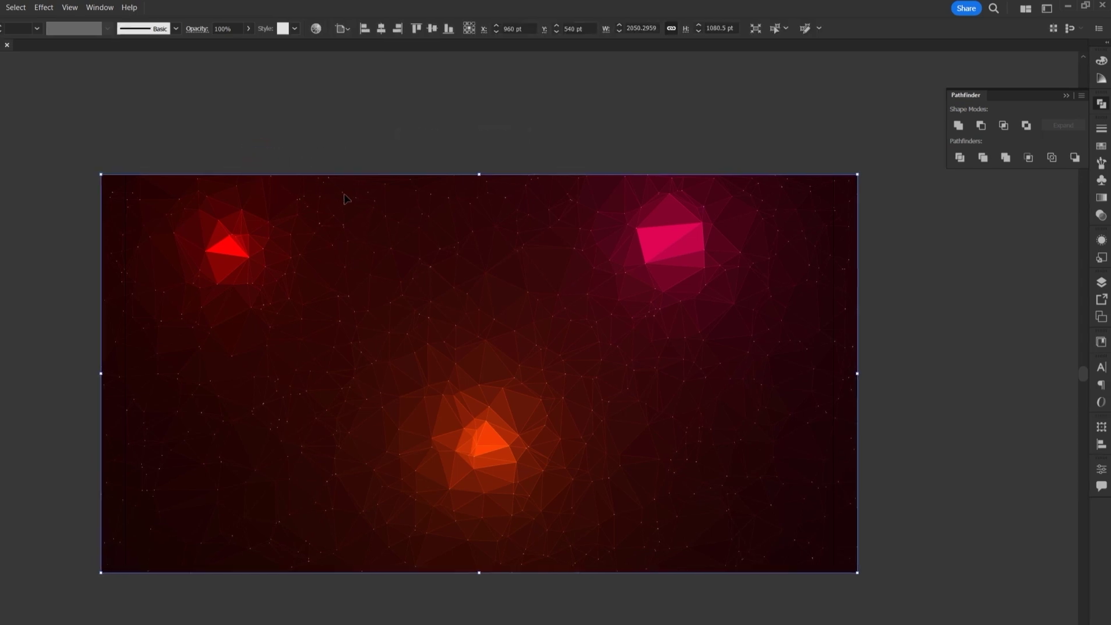
pyautogui.click(59, 9)
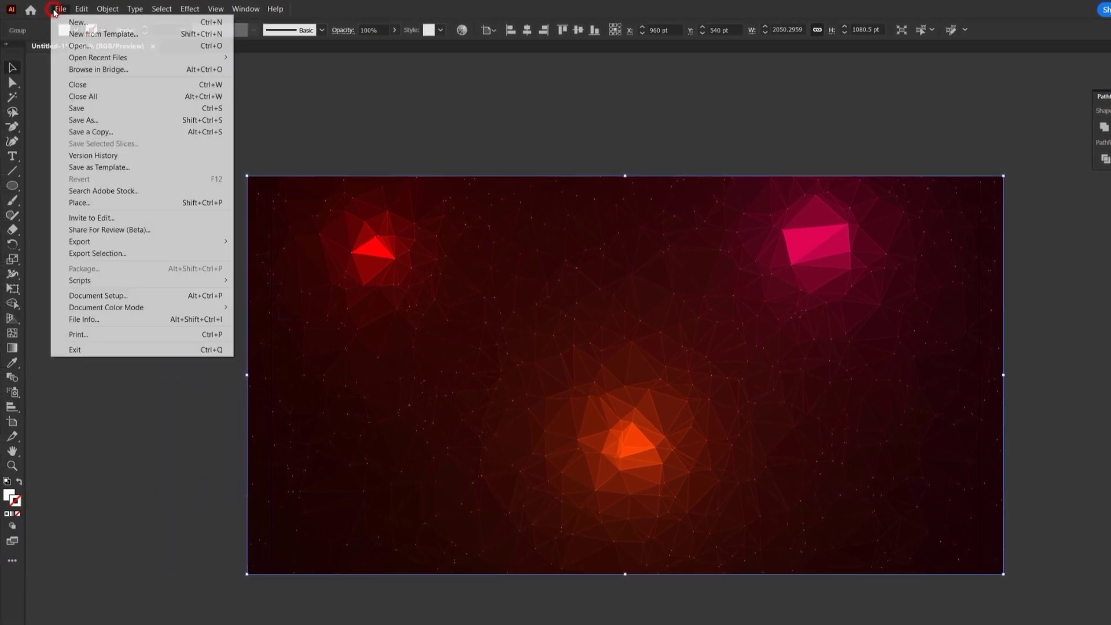
pyautogui.moveTo(64, 284)
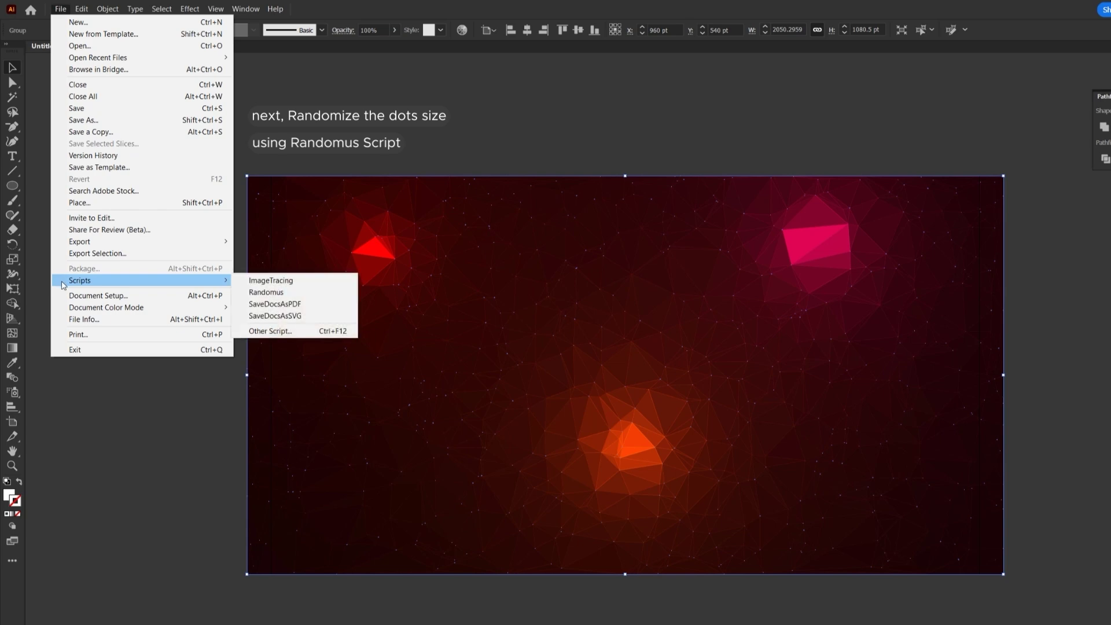
pyautogui.click(269, 293)
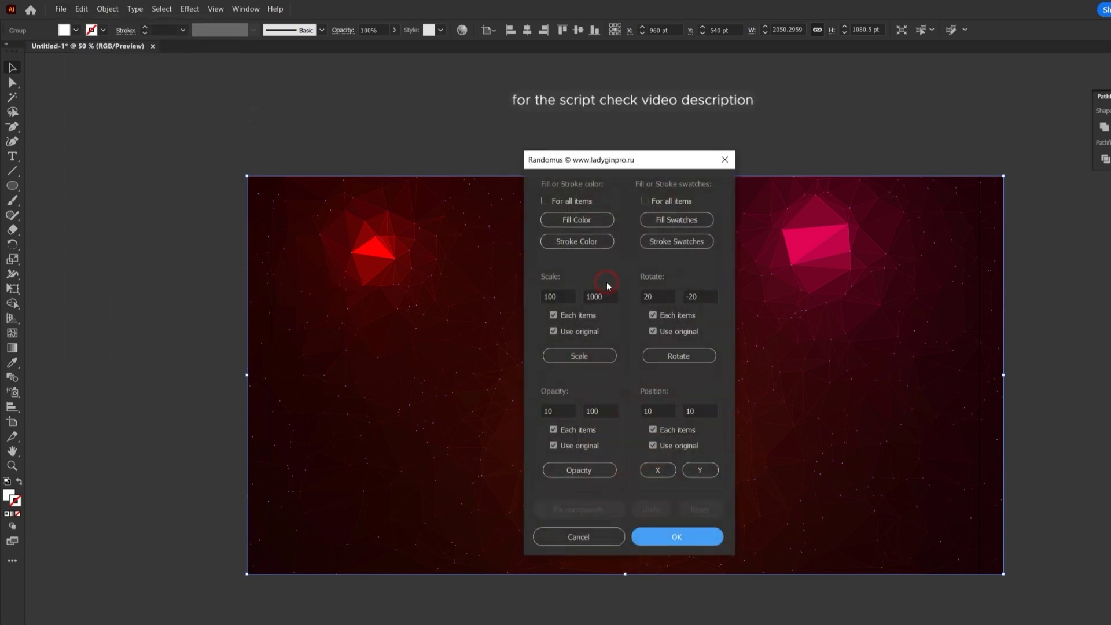
pyautogui.click(580, 357)
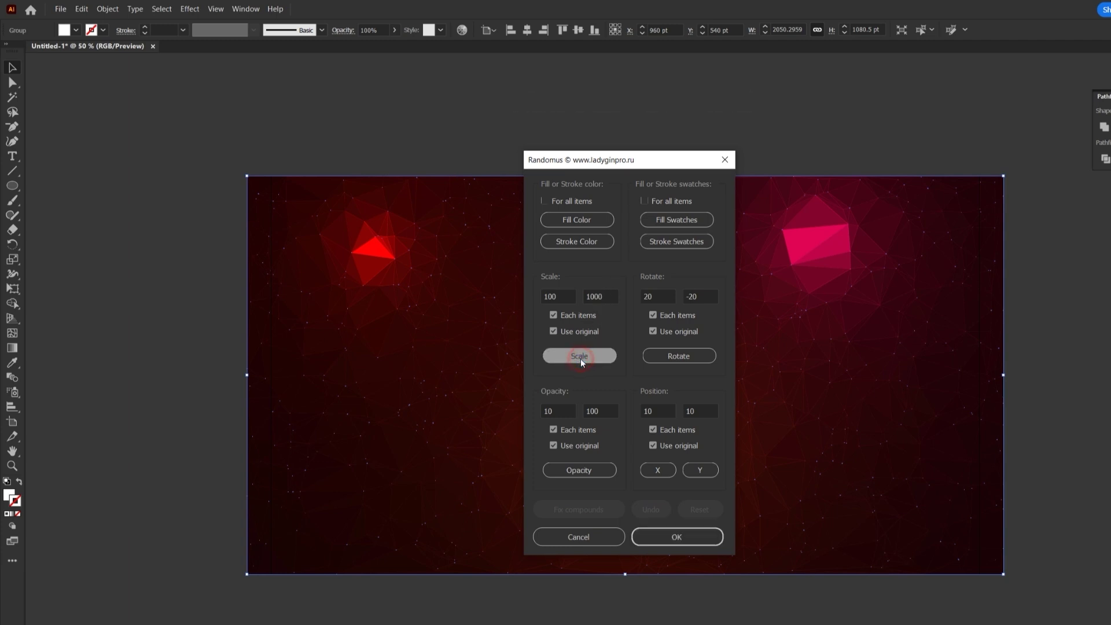
pyautogui.click(703, 542)
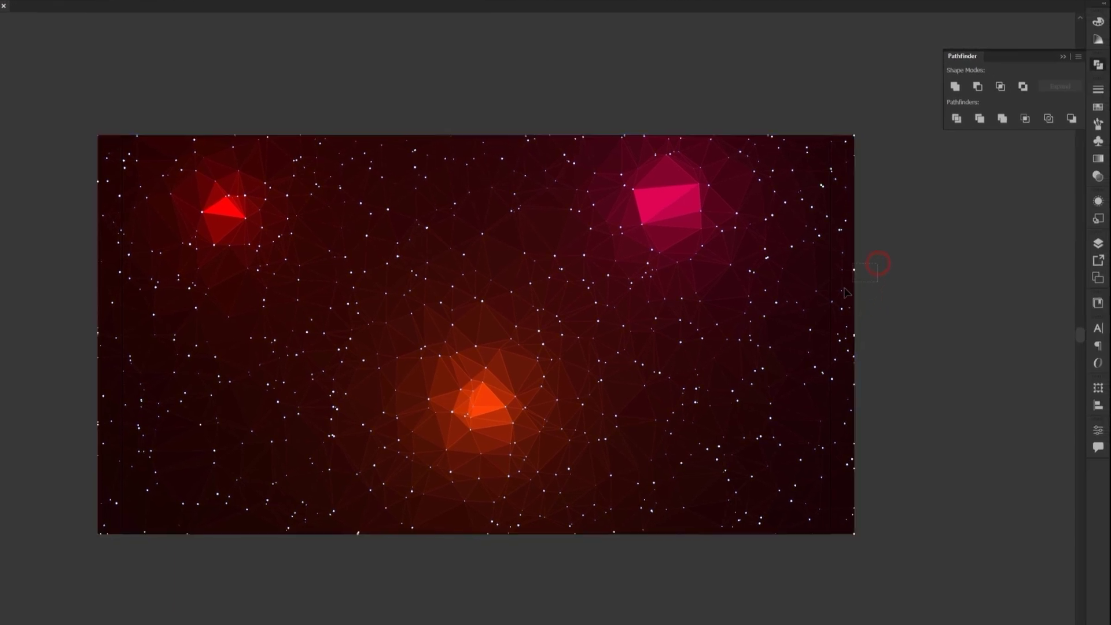
# - Randomize the dots' fill from the red, orange and pink swatch group with the Randomus script, then deselect them
pyautogui.click(828, 305)
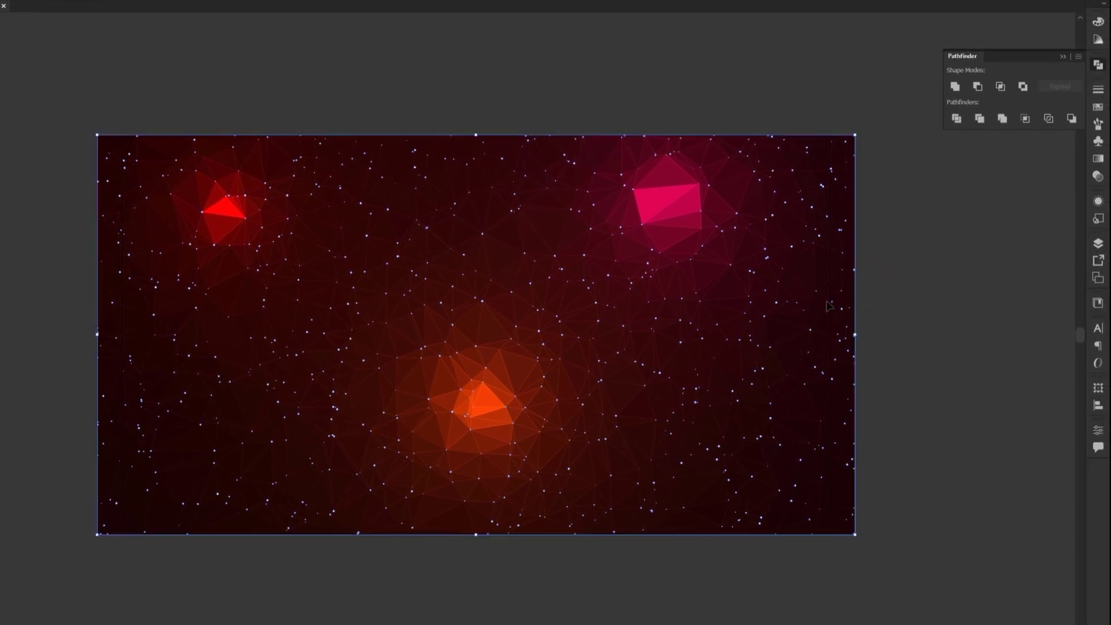
pyautogui.click(1099, 106)
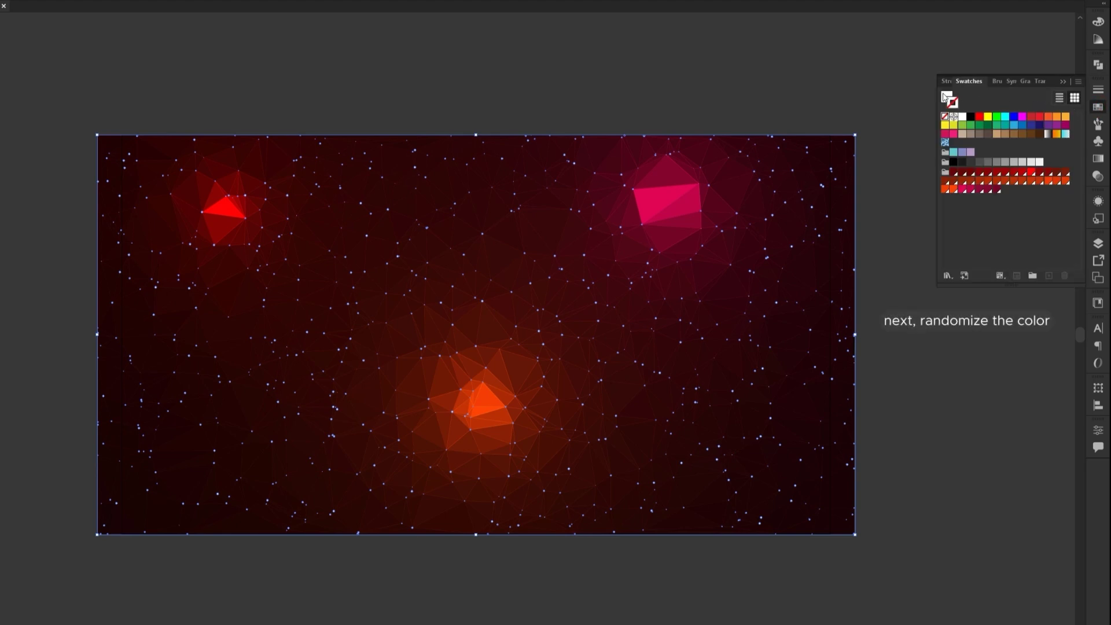
pyautogui.click(945, 96)
pyautogui.click(946, 172)
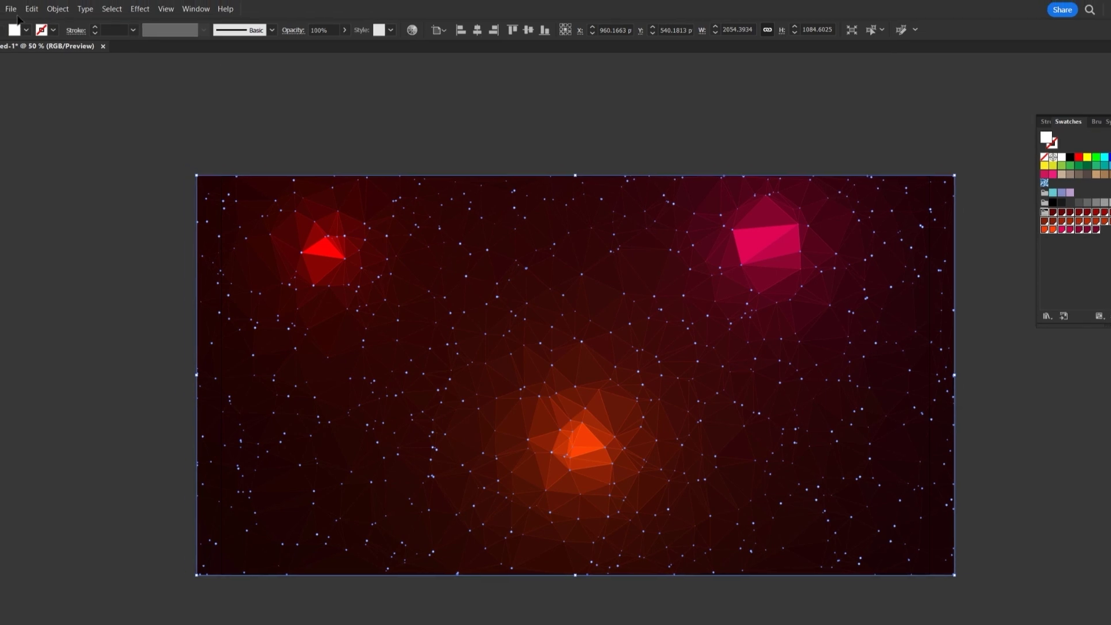
pyautogui.click(9, 9)
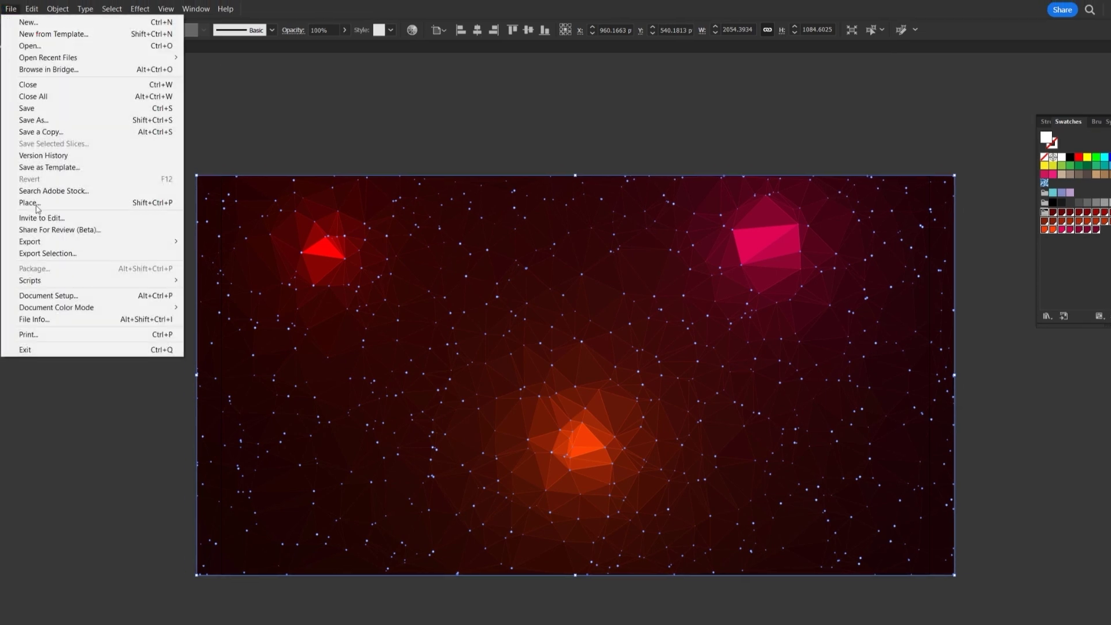
pyautogui.moveTo(52, 284)
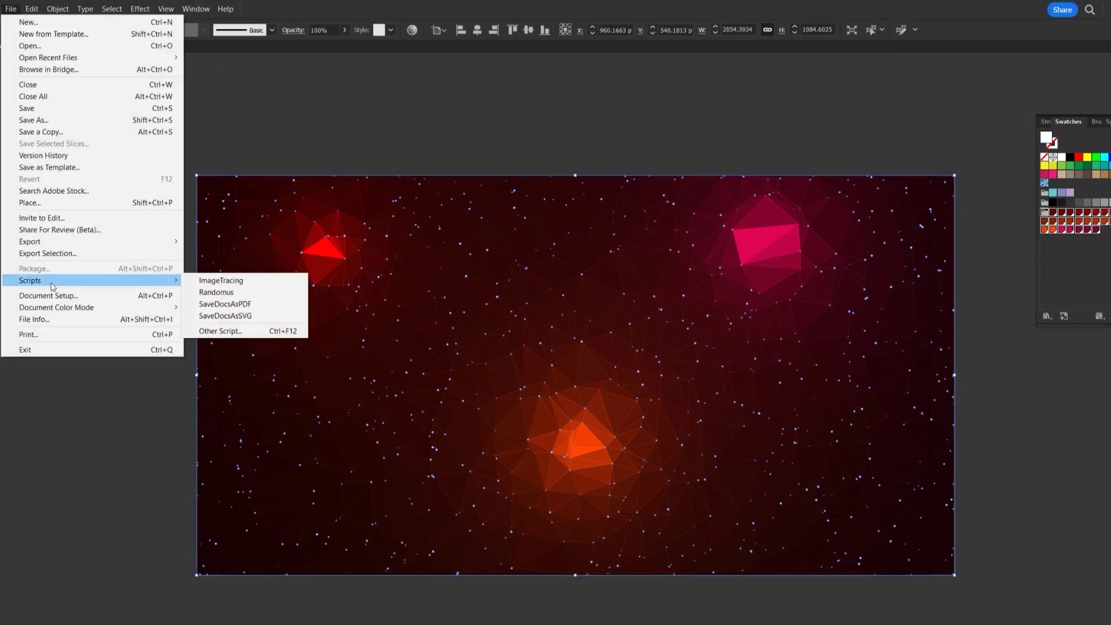
pyautogui.click(216, 292)
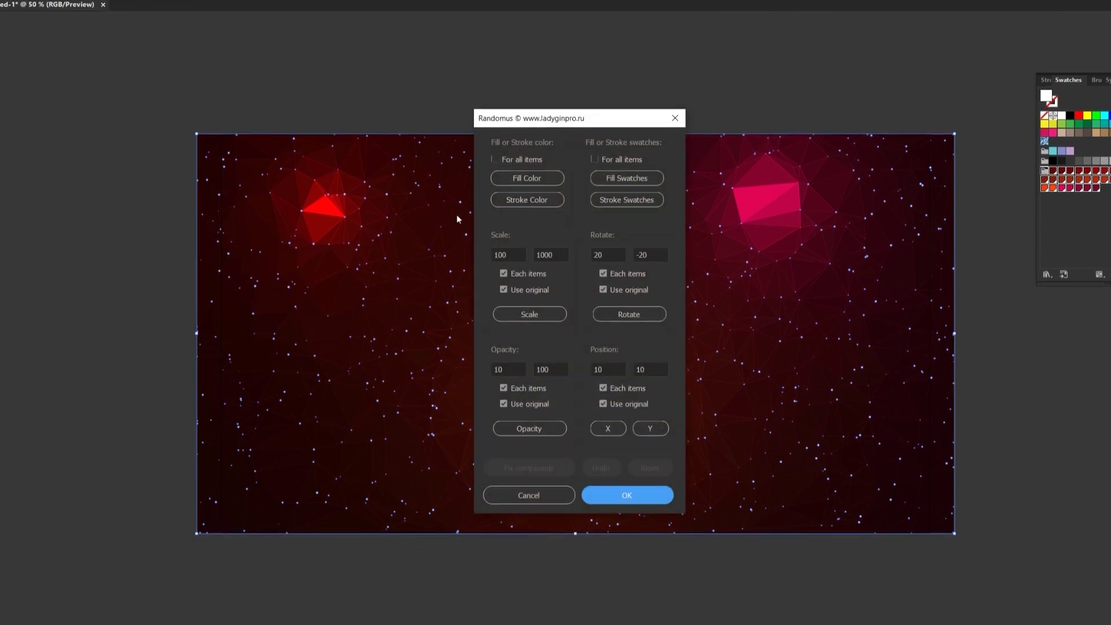
pyautogui.click(653, 180)
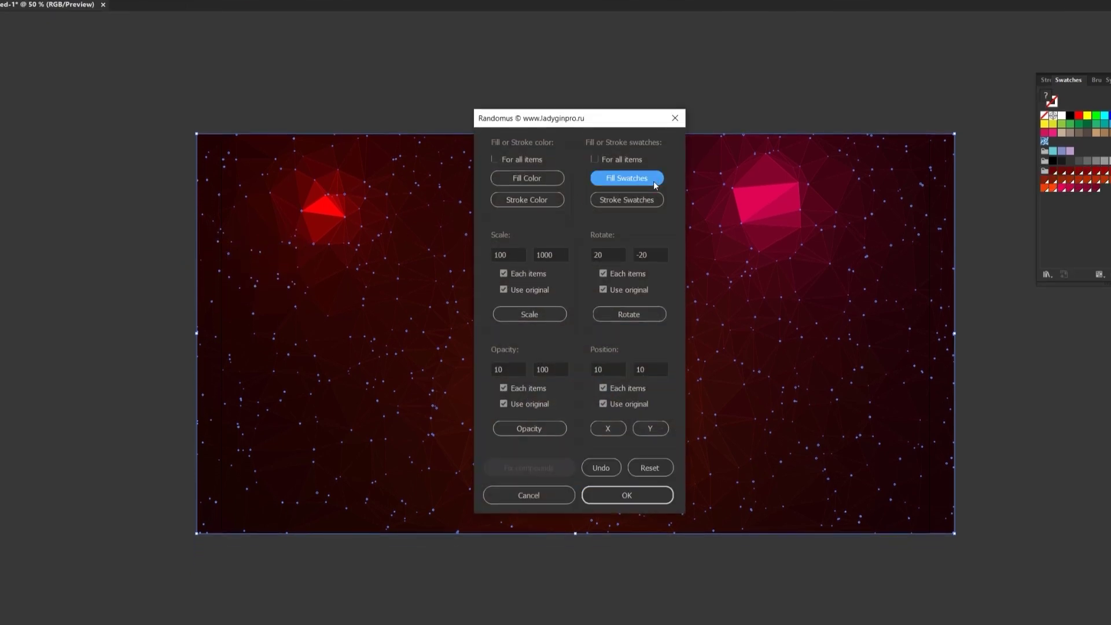
pyautogui.click(634, 498)
pyautogui.click(979, 491)
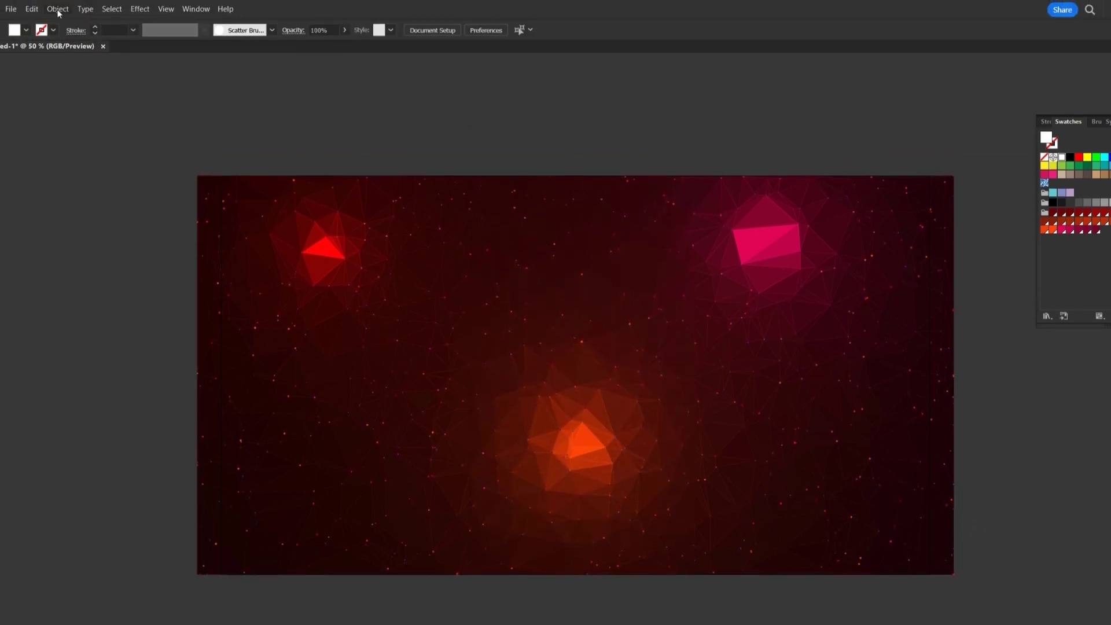
# - Unlock all the locked artwork and clear the selection
pyautogui.click(58, 9)
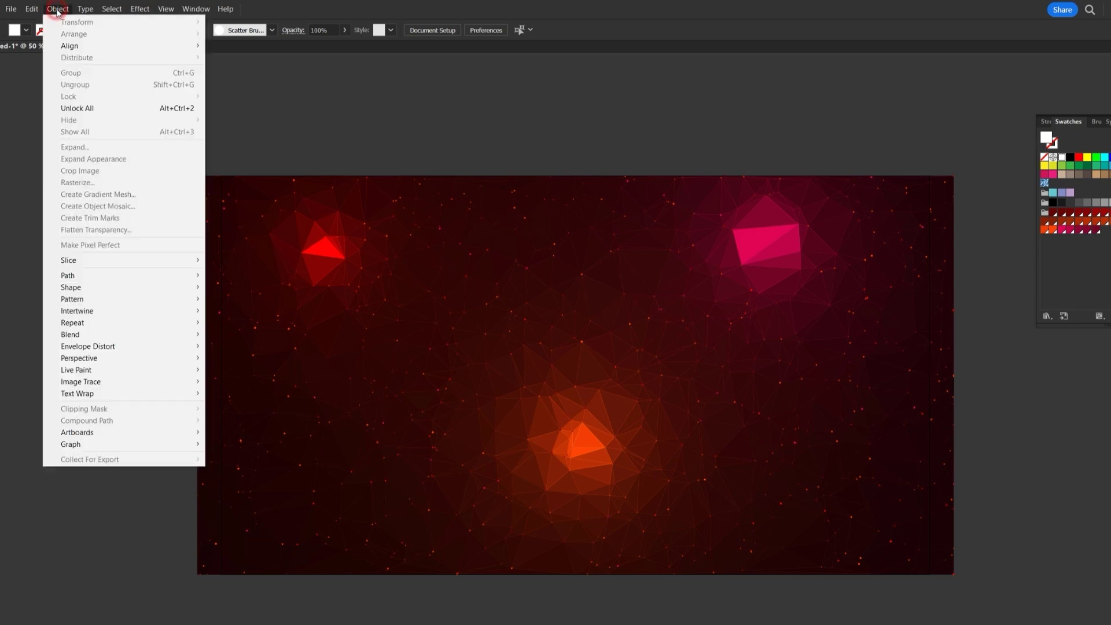
pyautogui.click(88, 109)
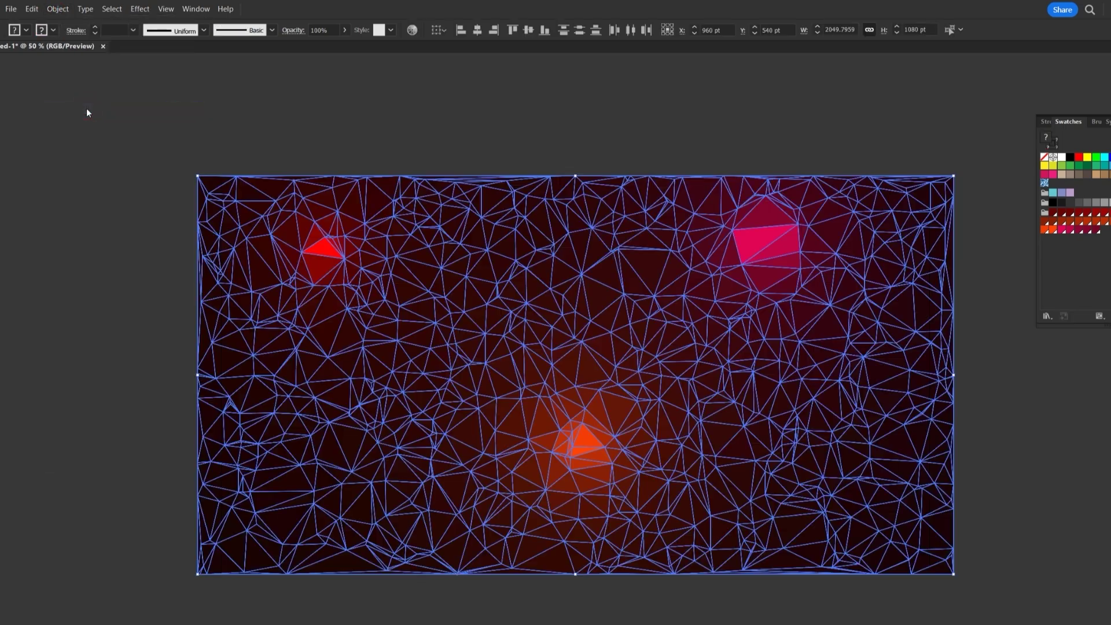
pyautogui.click(555, 134)
# - Randomize the mesh lines' stroke colours from the red, orange and pink swatch group with Randomus, then deselect them and put the swatches away
pyautogui.click(561, 192)
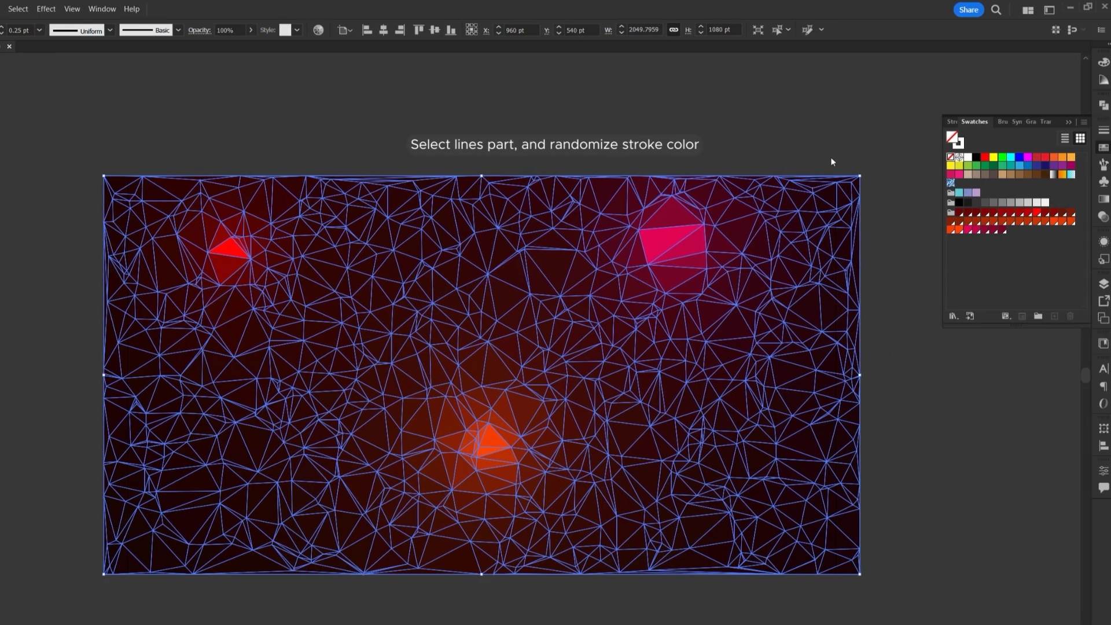
pyautogui.click(957, 143)
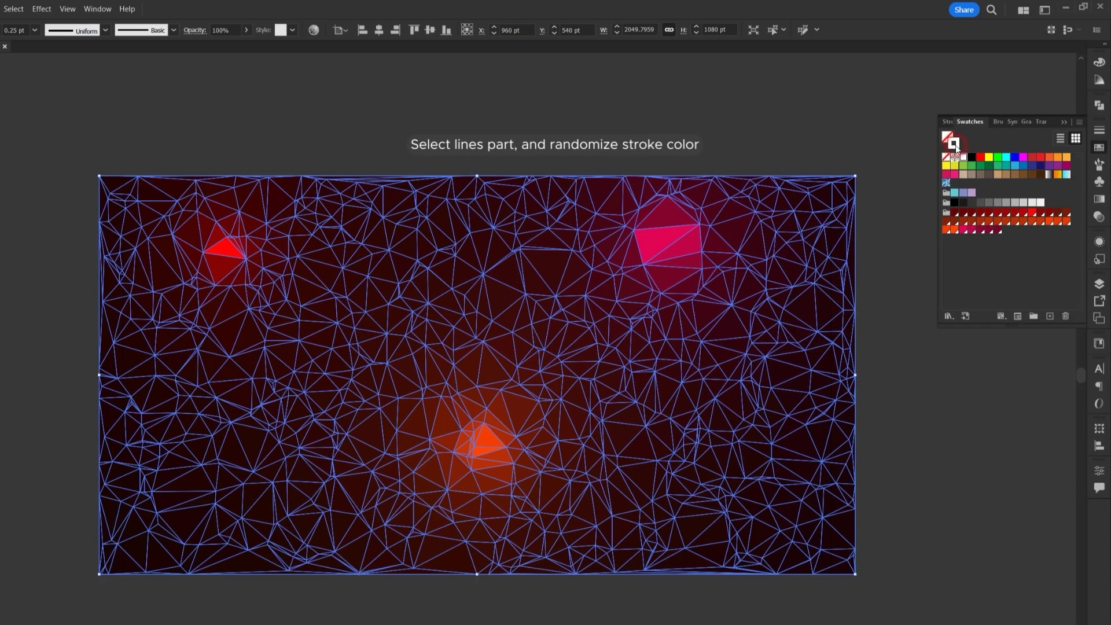
pyautogui.click(949, 214)
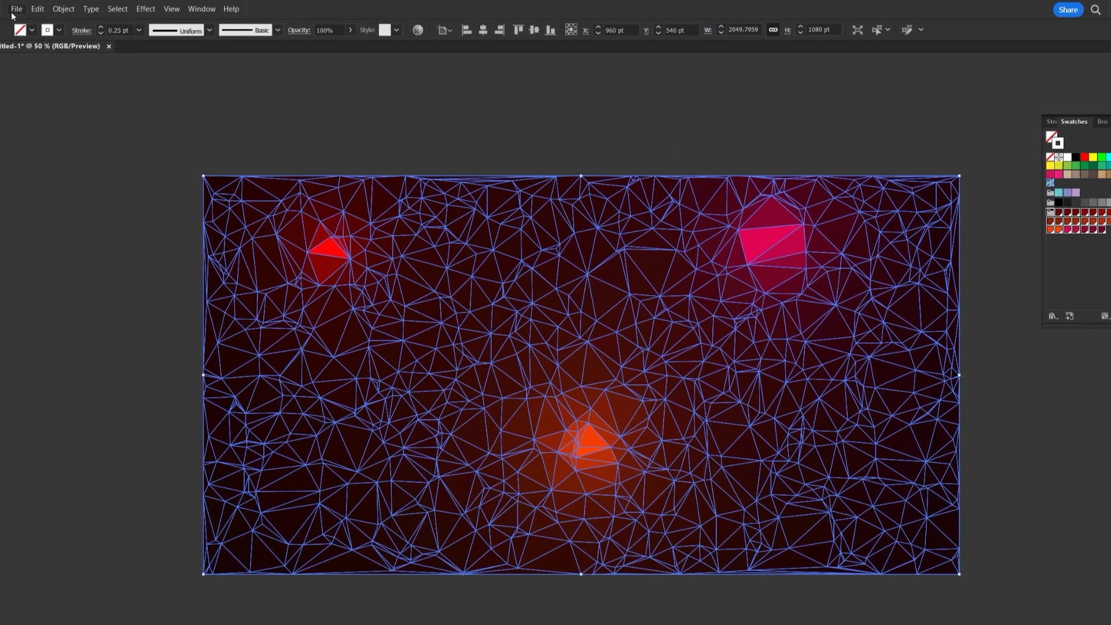
pyautogui.click(15, 10)
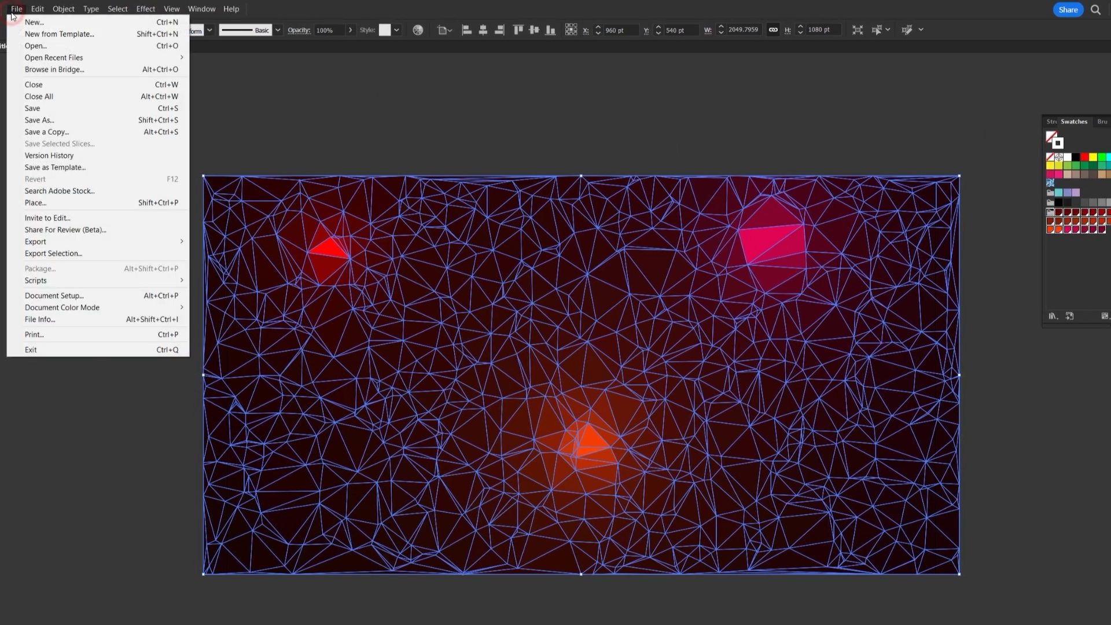
pyautogui.moveTo(78, 283)
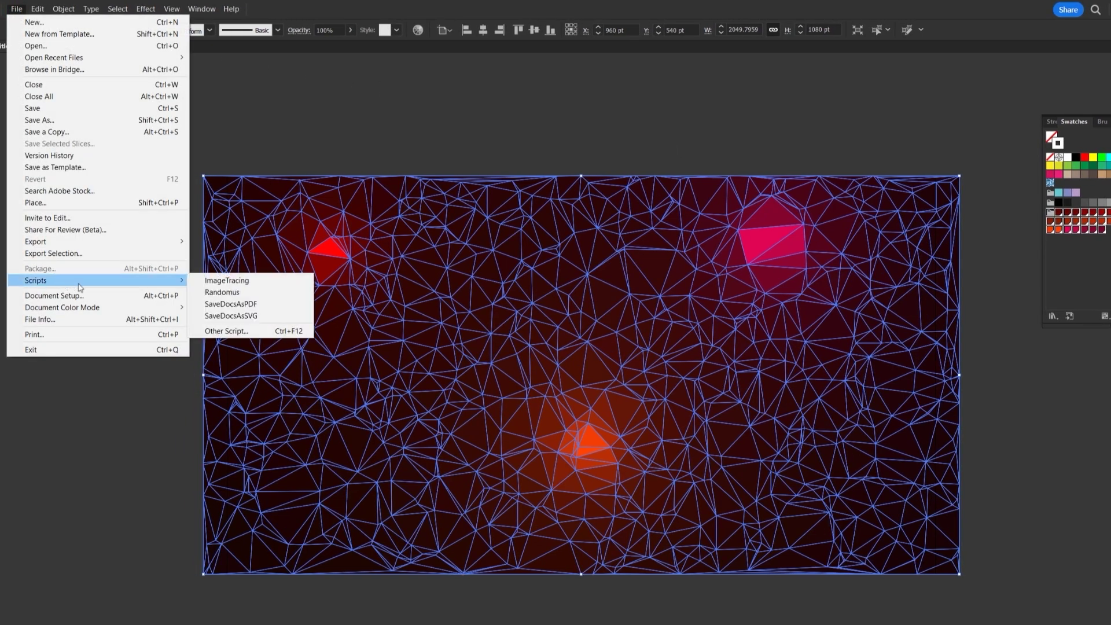
pyautogui.click(223, 294)
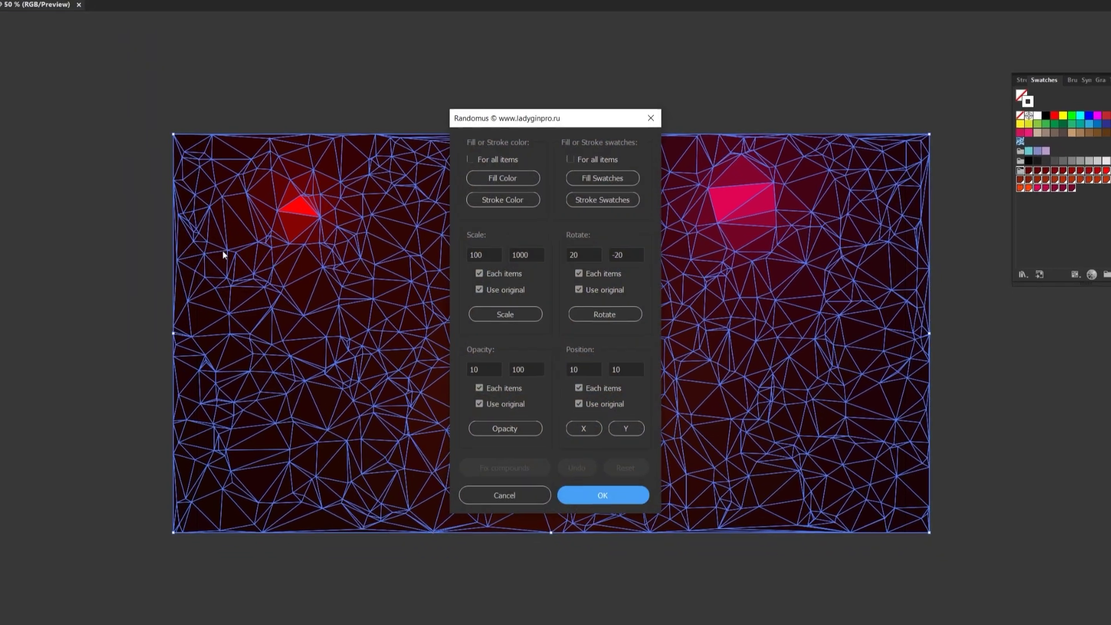
pyautogui.click(632, 206)
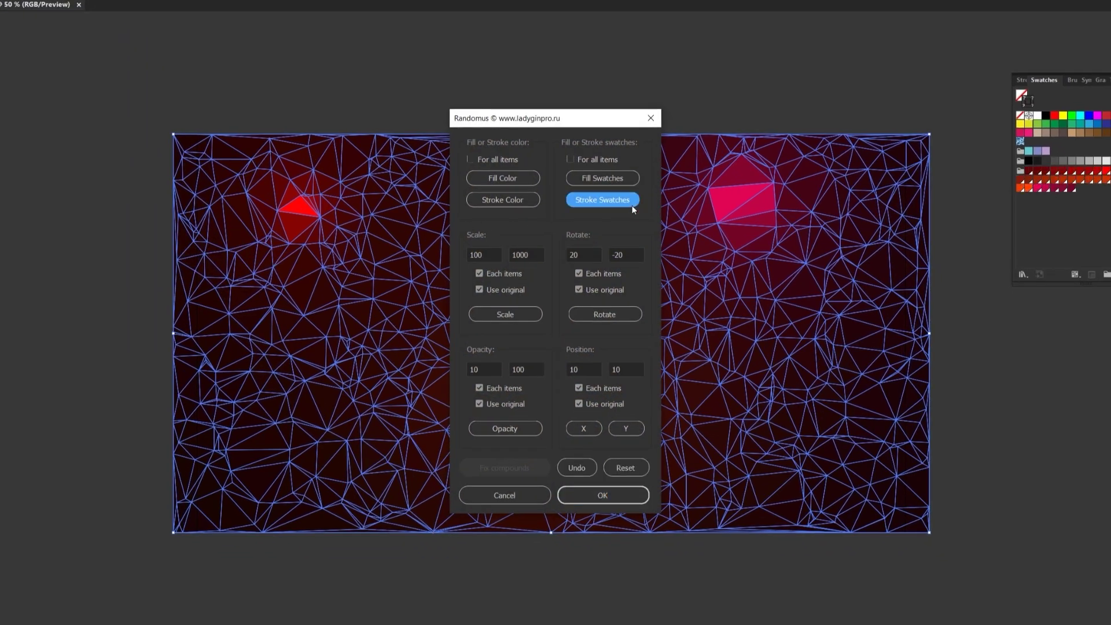
pyautogui.click(623, 497)
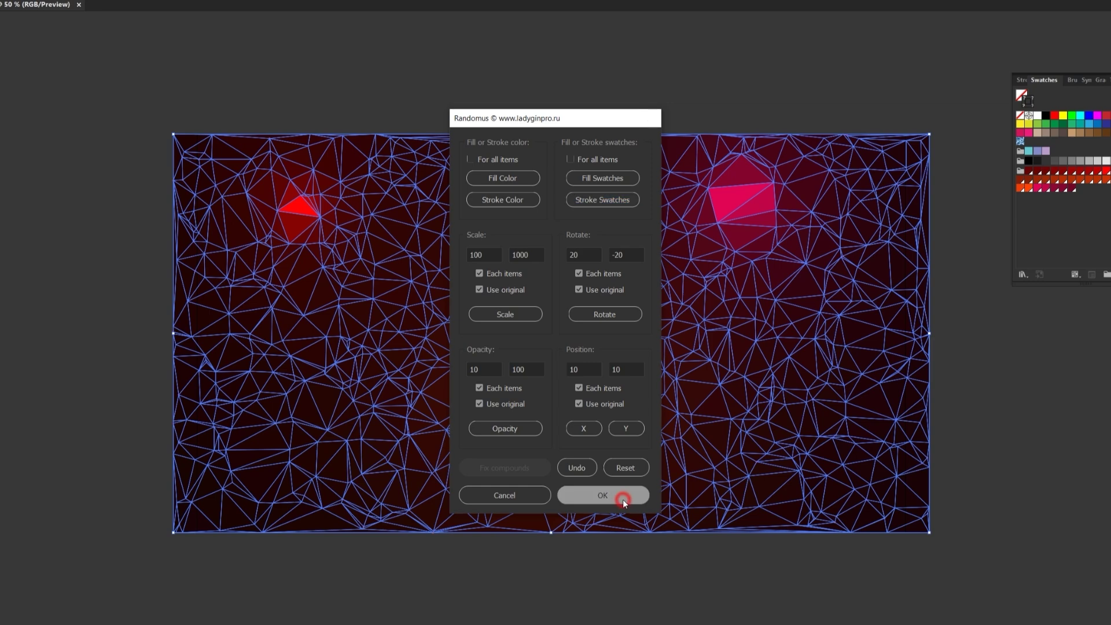
pyautogui.click(959, 478)
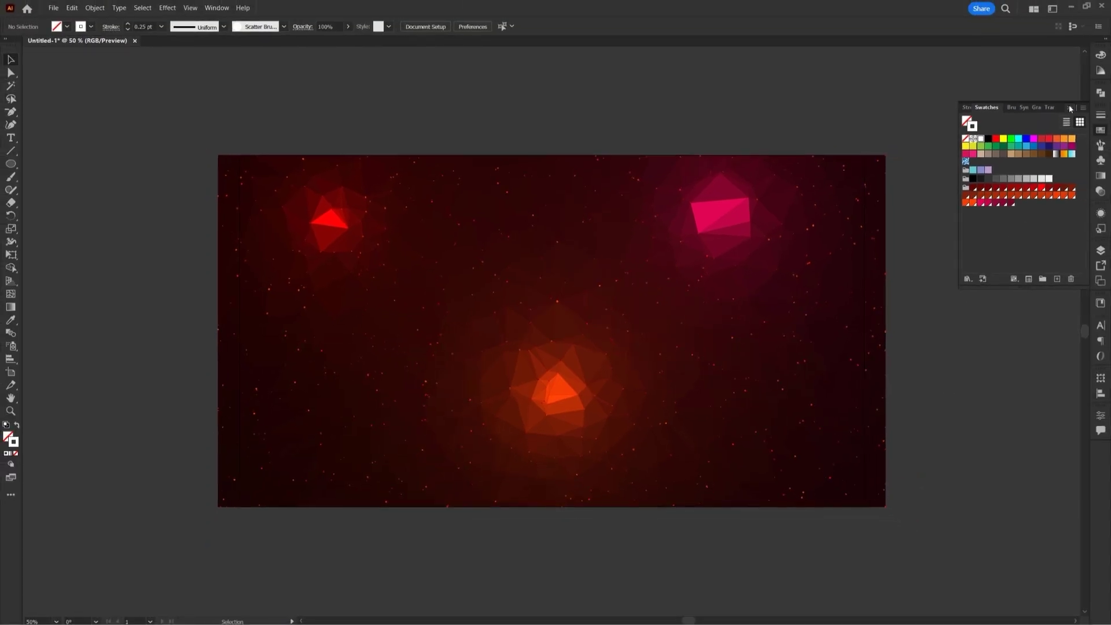
pyautogui.click(1070, 108)
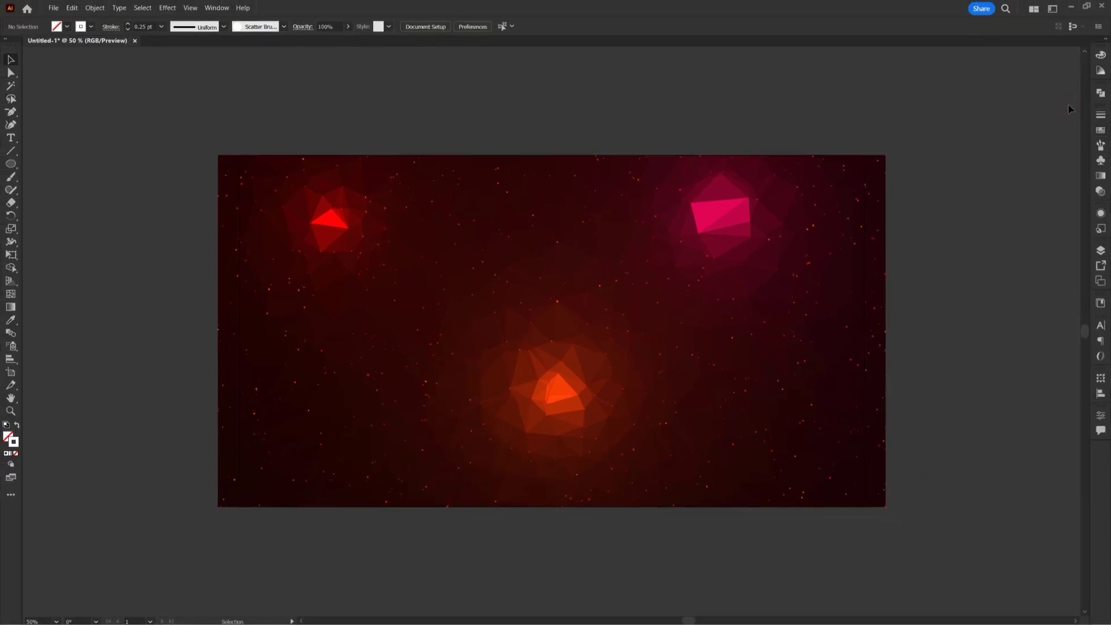
# - Select all the low-poly shapes, mesh lines and dots and combine them into one group
pyautogui.hotkey('ctrl', '=')
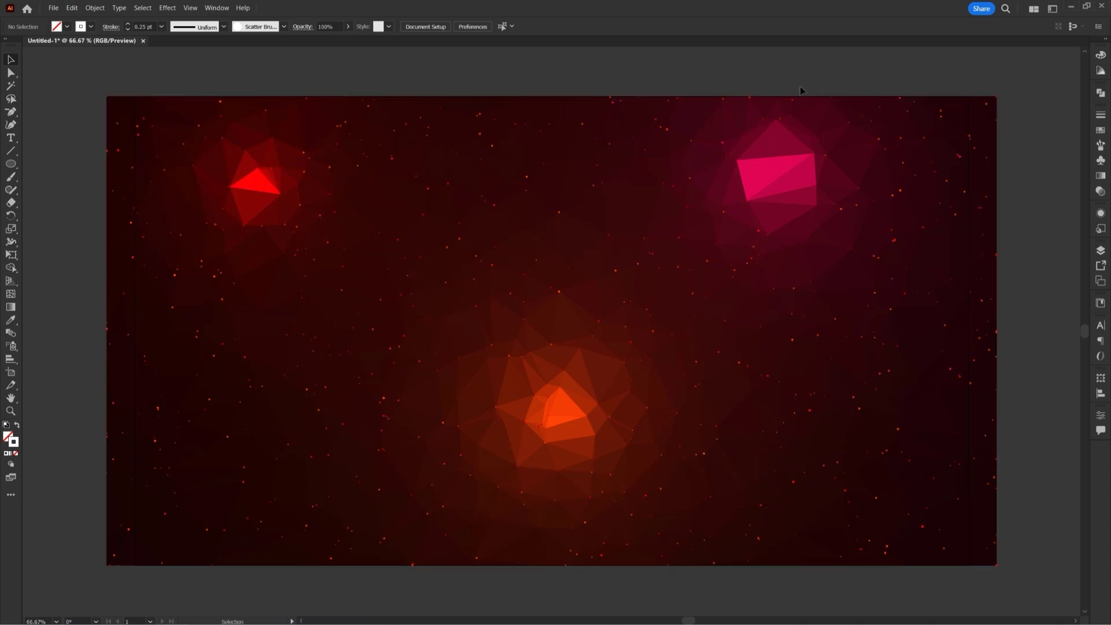
pyautogui.moveTo(422, 60); pyautogui.dragTo(558, 206)
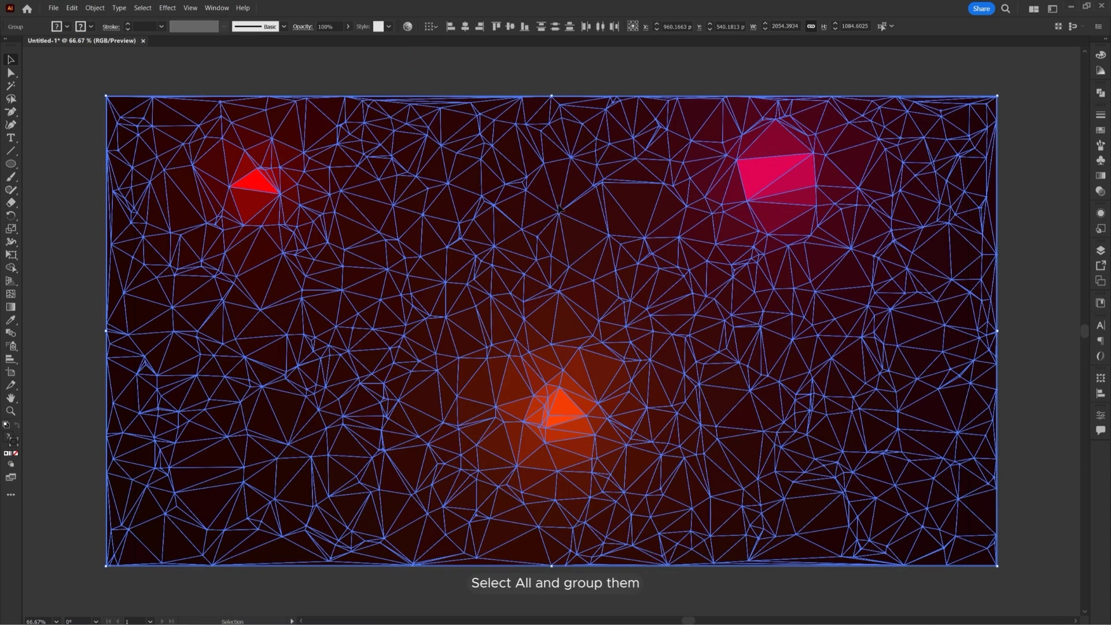
pyautogui.rightClick(560, 206)
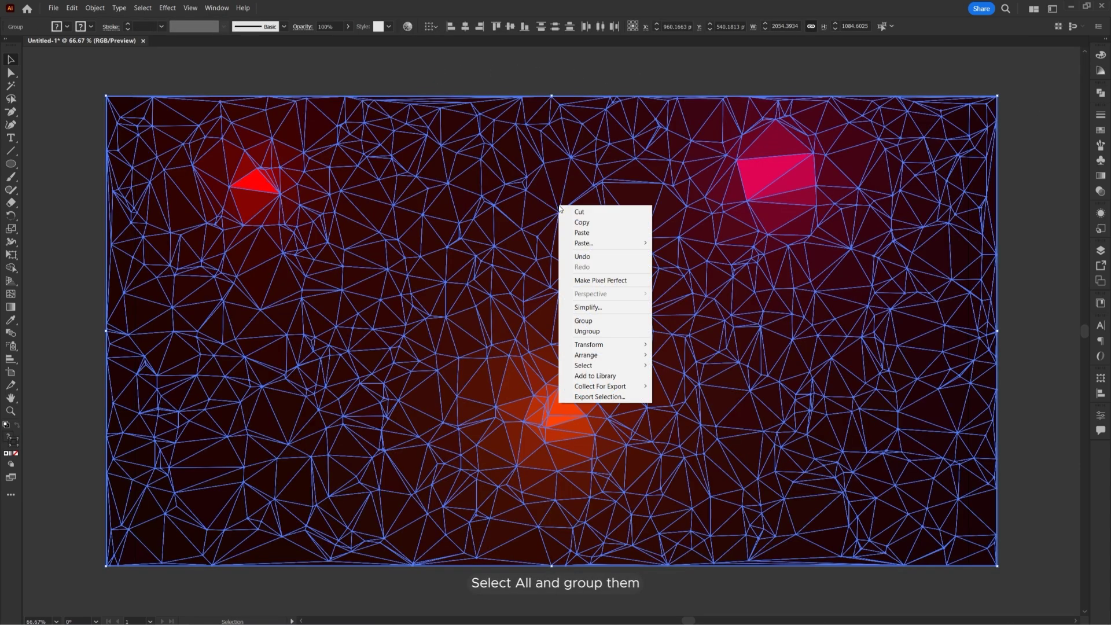
pyautogui.click(570, 321)
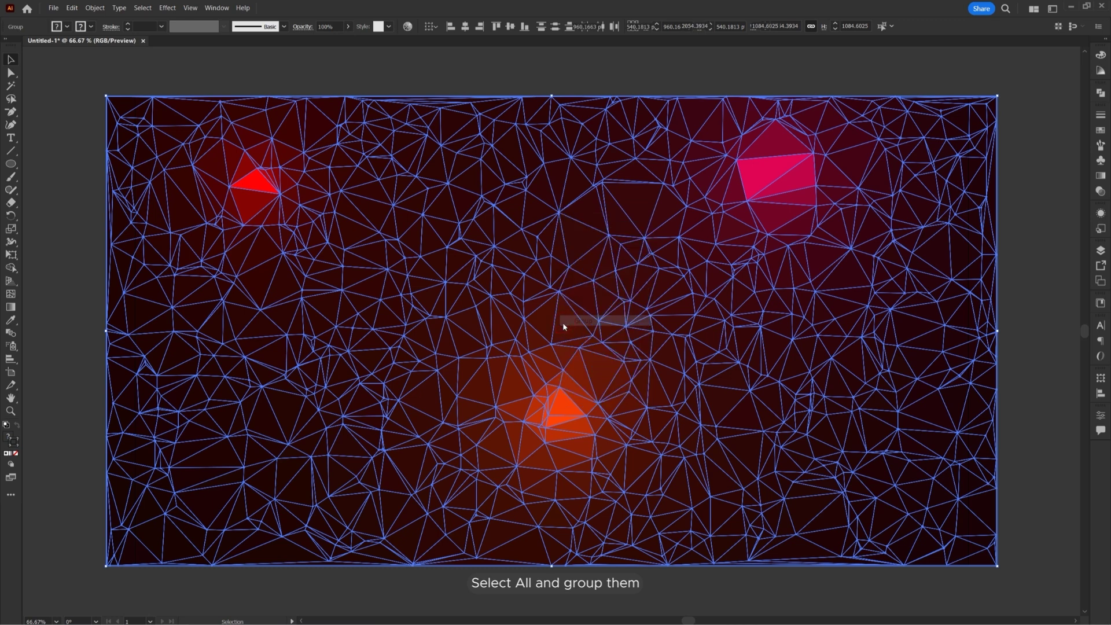
# - Create a rectangle 1920 pt wide and 1080 pt high over the grouped artwork
pyautogui.click(14, 168)
pyautogui.click(52, 165)
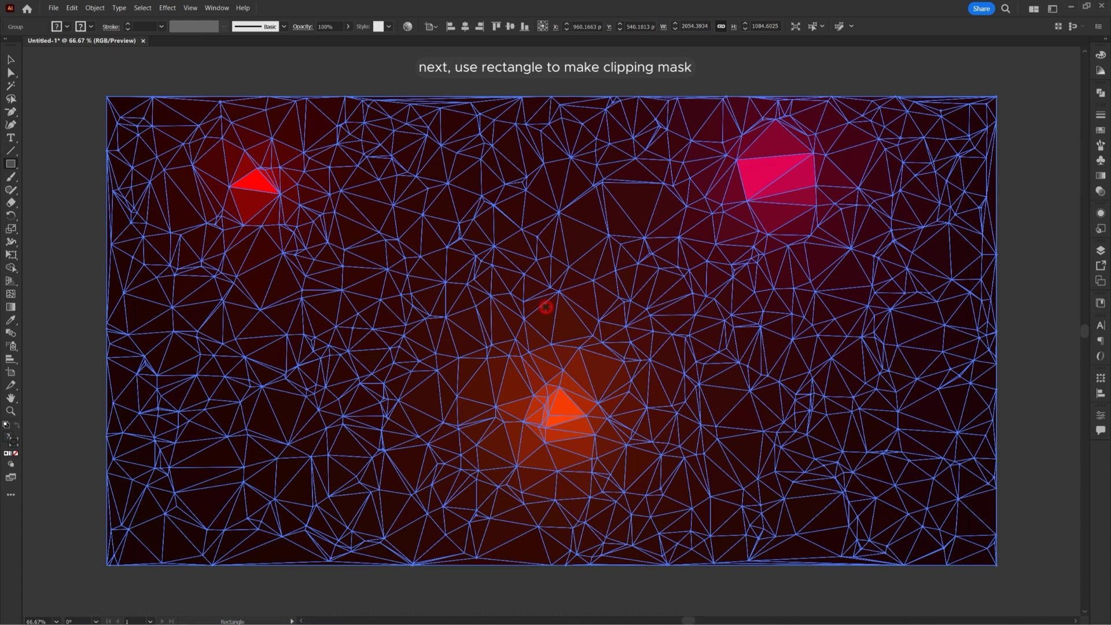
pyautogui.click(548, 307)
pyautogui.write('1920')
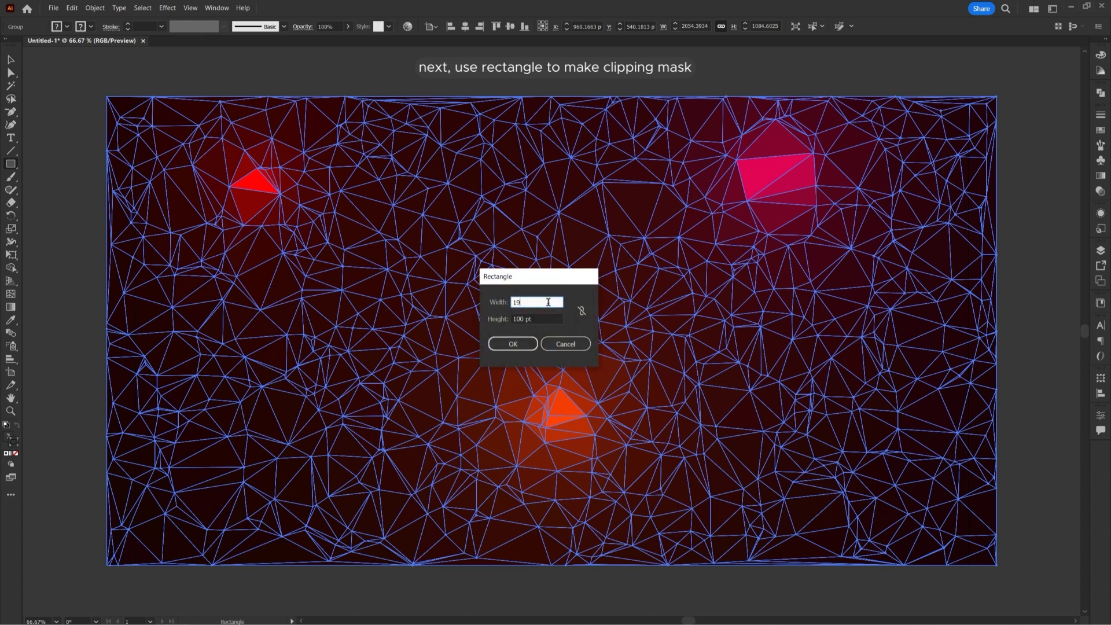
pyautogui.click(553, 319)
pyautogui.doubleClick(553, 319)
pyautogui.write('1080')
pyautogui.click(521, 342)
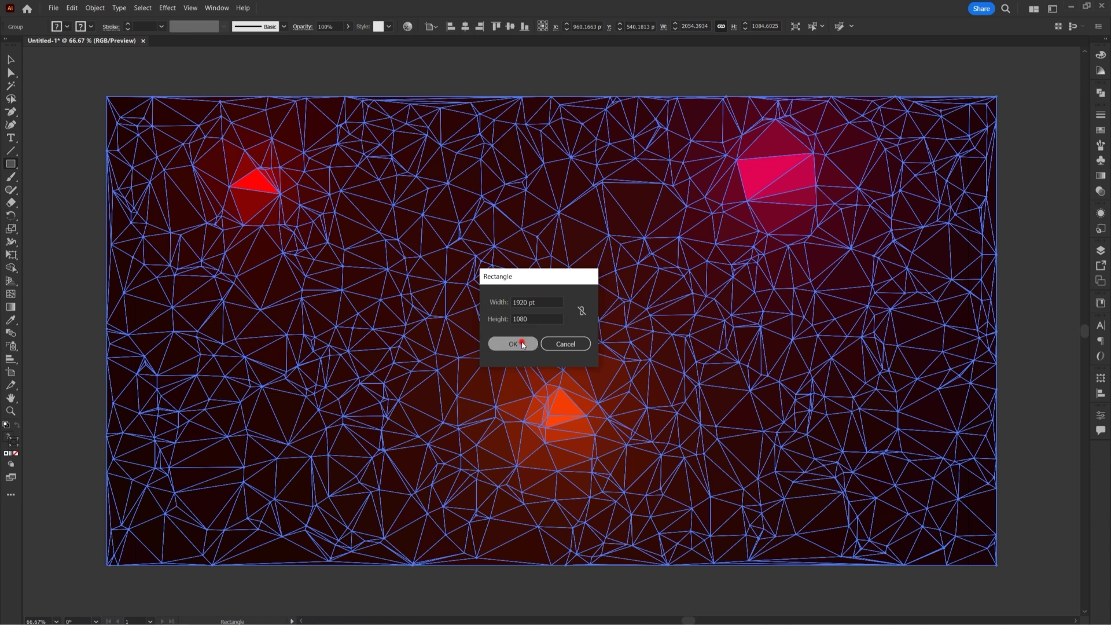
# - Centre the rectangle horizontally and vertically on the artboard, and swap its fill and stroke for a white fill without stroke
pyautogui.click(465, 27)
pyautogui.click(510, 27)
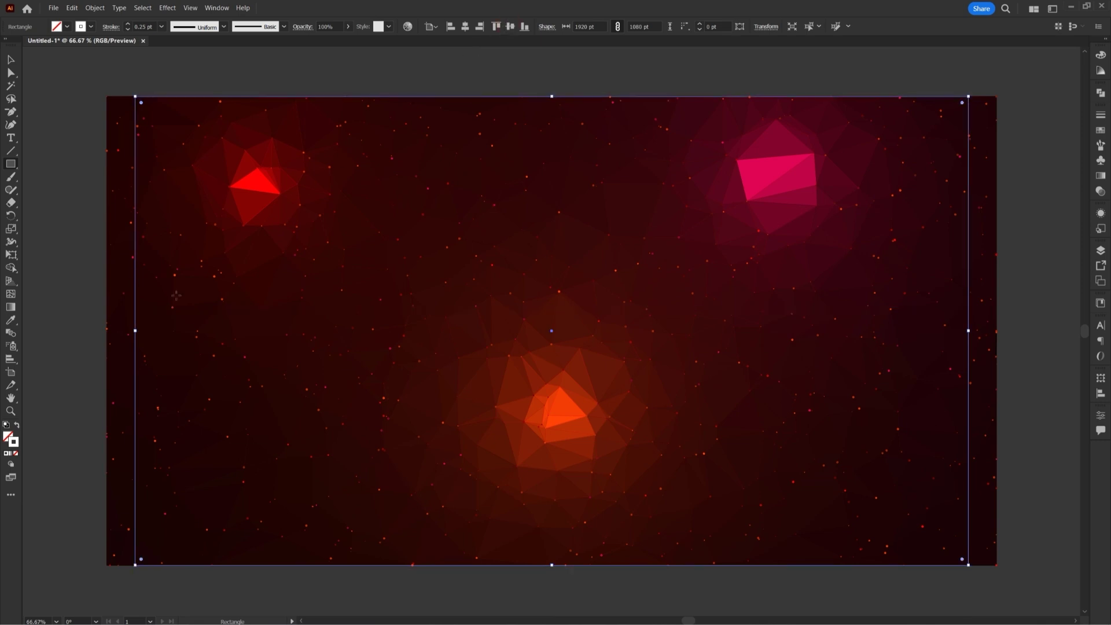
pyautogui.click(18, 426)
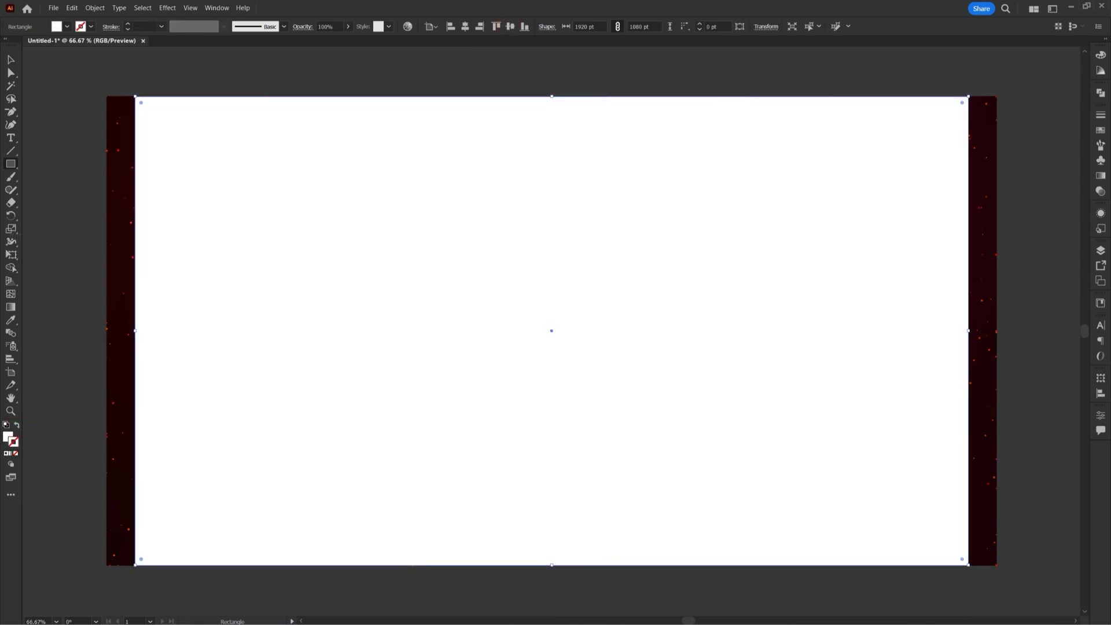
# - Make a clipping mask from the white rectangle and the grouped artwork, then deselect it
pyautogui.click(12, 59)
pyautogui.click(163, 75)
pyautogui.moveTo(161, 74); pyautogui.dragTo(287, 154)
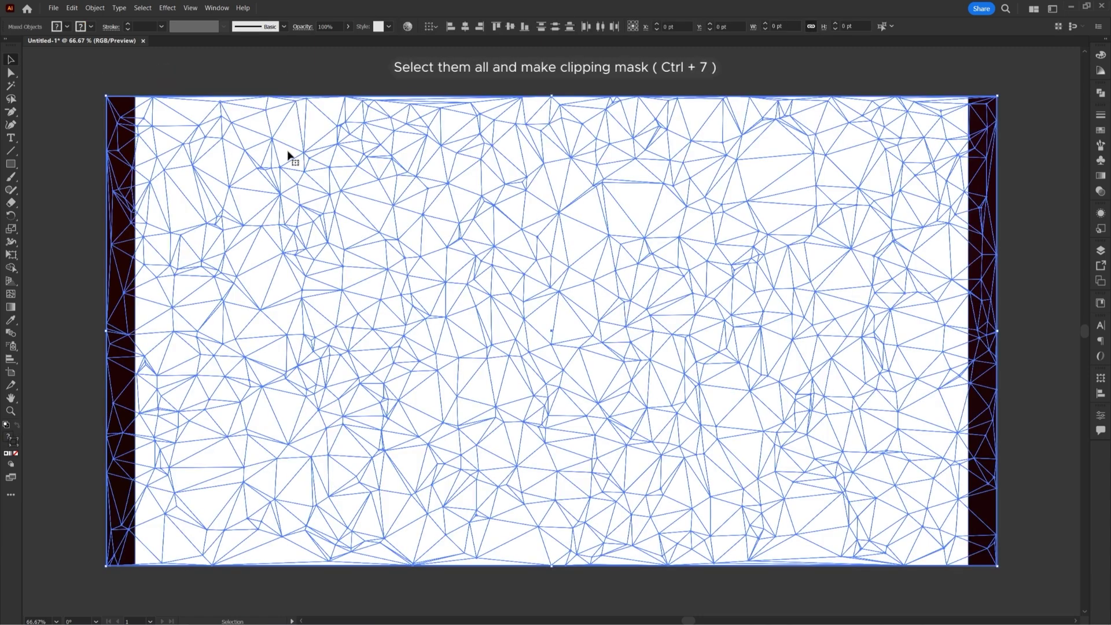
pyautogui.hotkey('ctrl', '7')
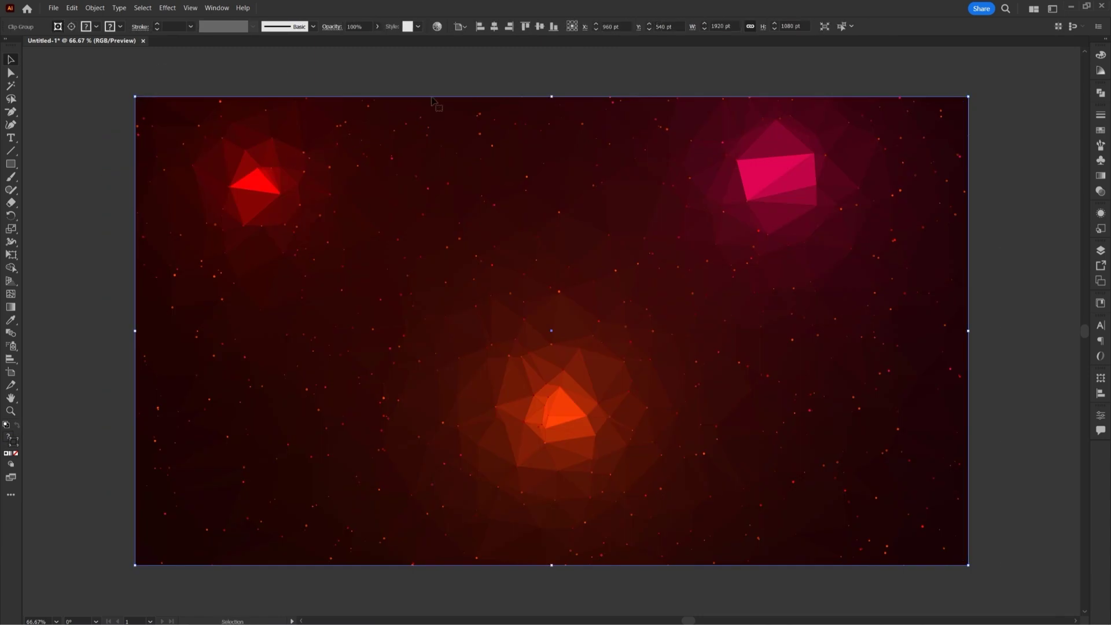
pyautogui.click(517, 66)
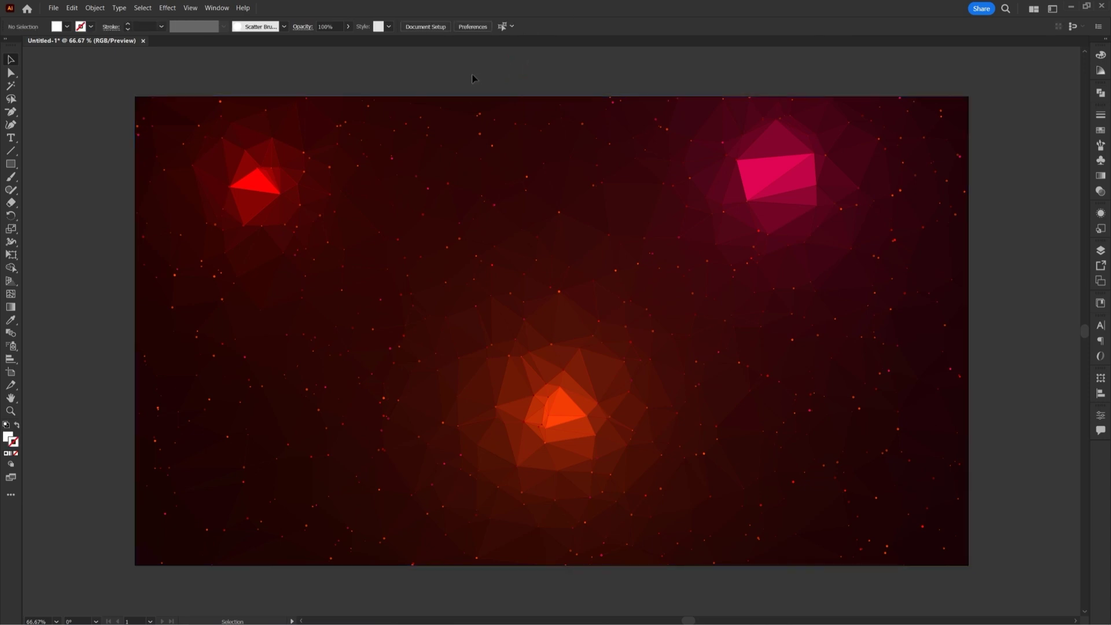
# - Recolor the clipped artwork to blue with the advanced Recolor Artwork options, setting the base colour's hue to 230° and brightness to 0%
pyautogui.click(576, 169)
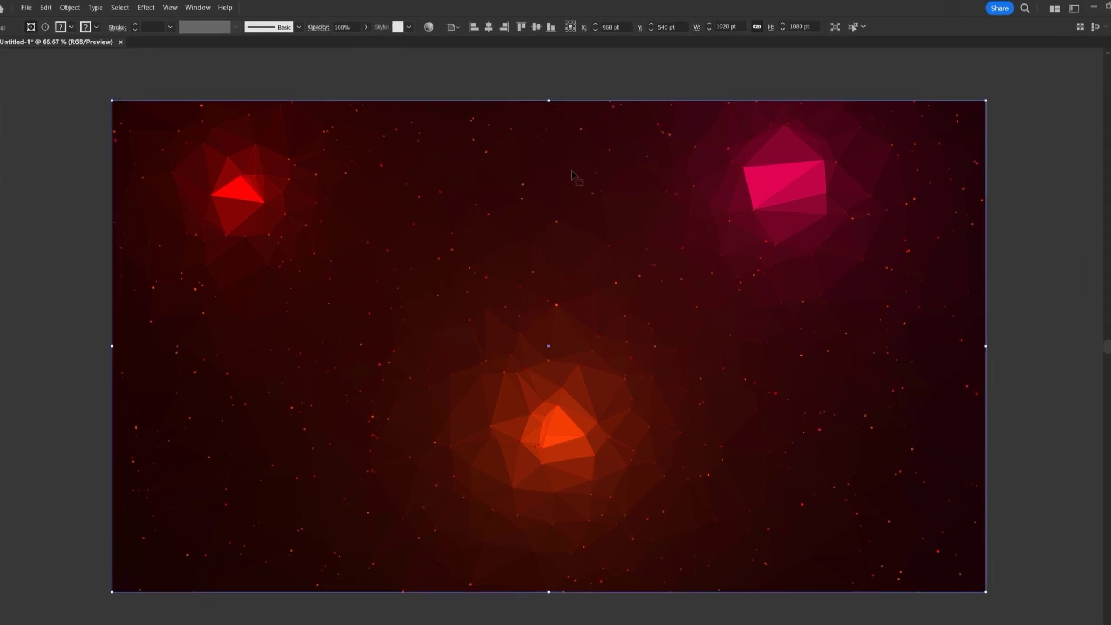
pyautogui.click(430, 27)
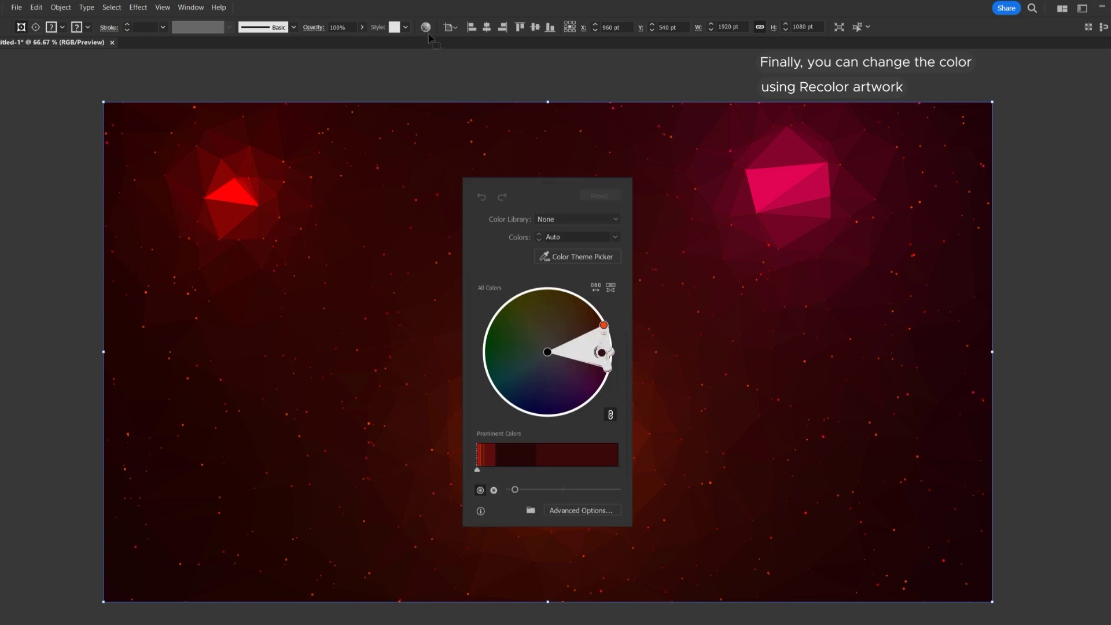
pyautogui.click(591, 512)
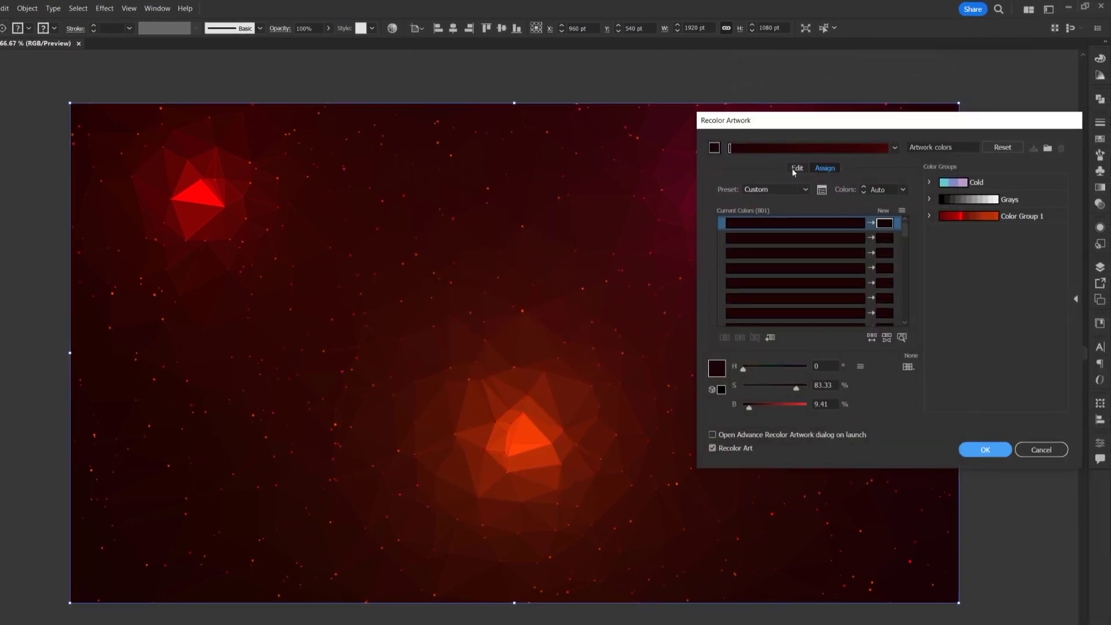
pyautogui.click(796, 168)
pyautogui.moveTo(745, 367); pyautogui.dragTo(785, 370)
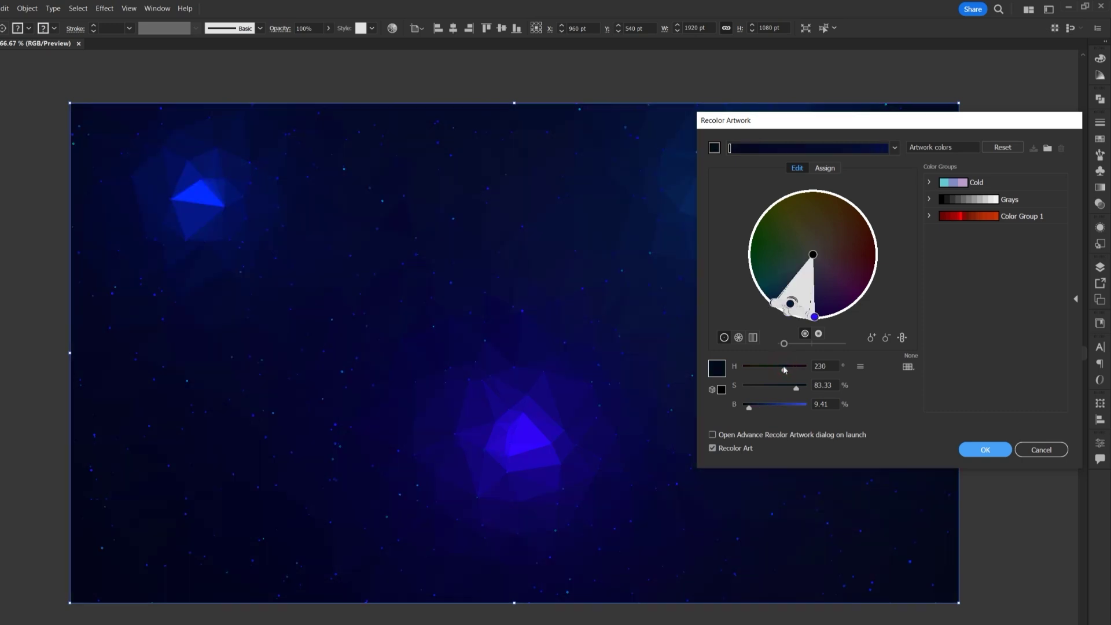
pyautogui.moveTo(751, 411); pyautogui.dragTo(733, 411)
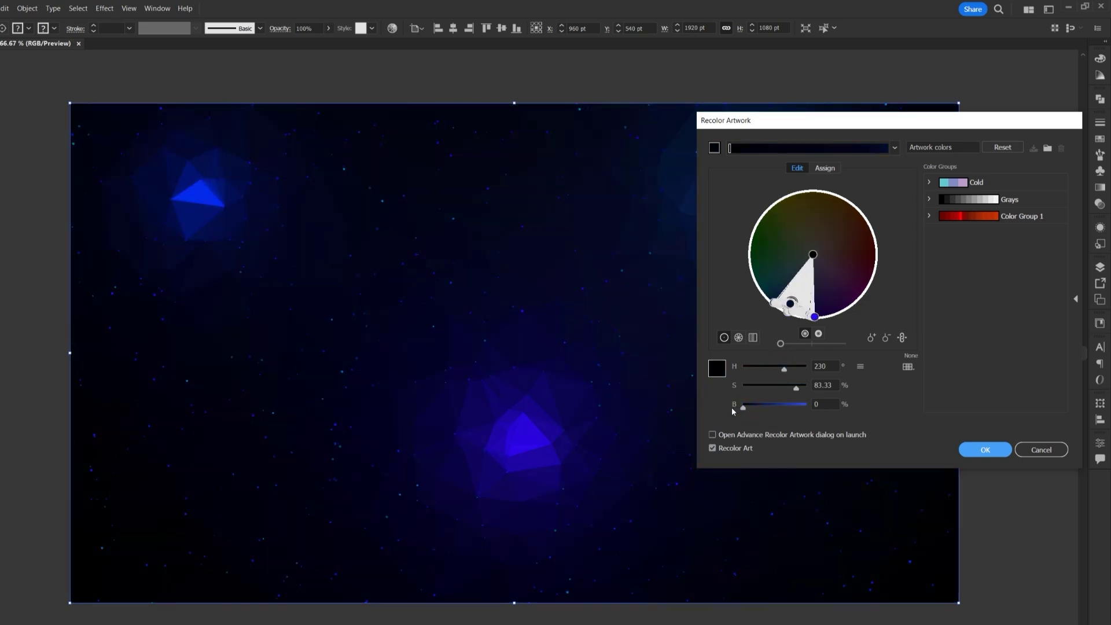
pyautogui.click(975, 452)
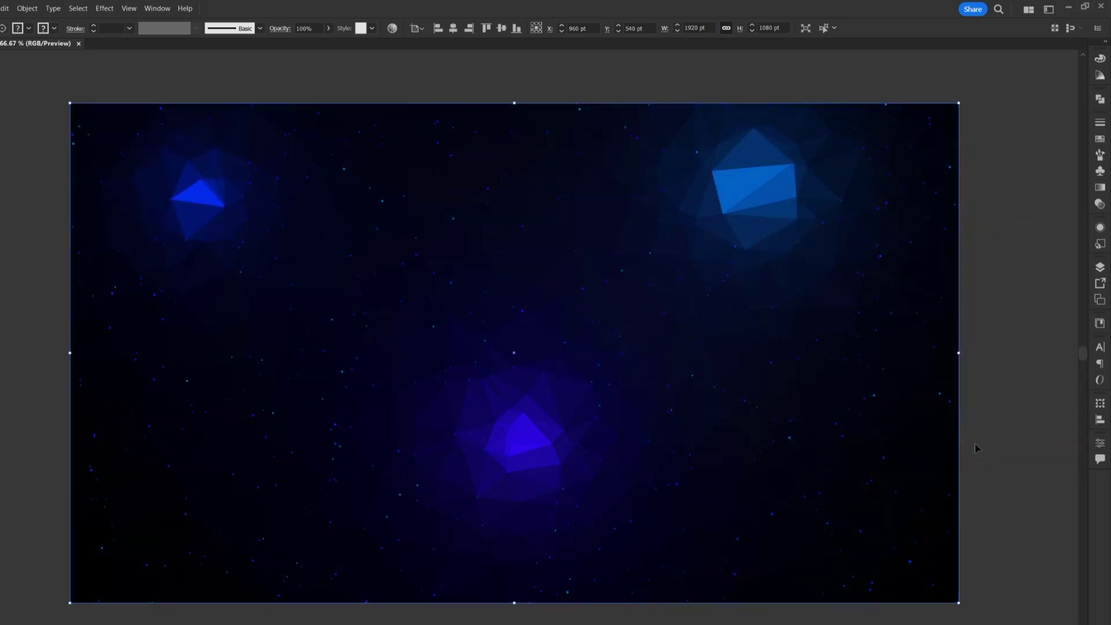